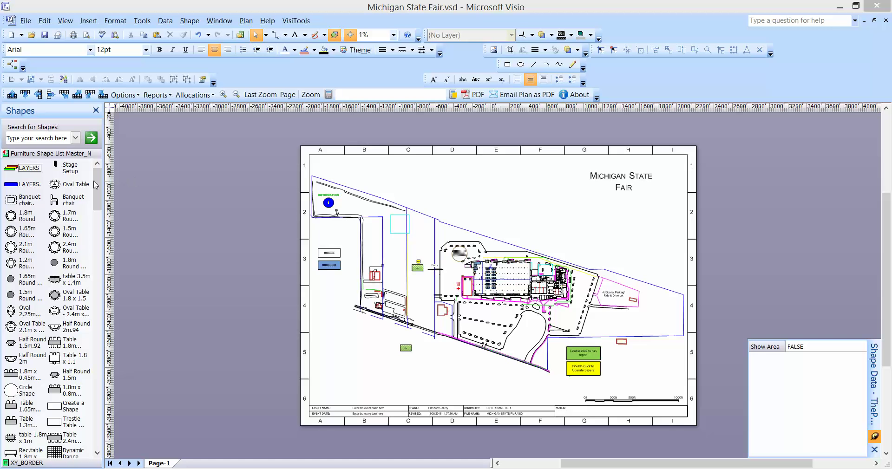
# Place a 2.4 m rectangular table with four chairs per long side from the furniture stencil in an empty area of the plan.
pyautogui.moveTo(100, 178)
pyautogui.mouseDown()
pyautogui.moveTo(99, 186)
pyautogui.moveTo(113, 182)
pyautogui.mouseUp()
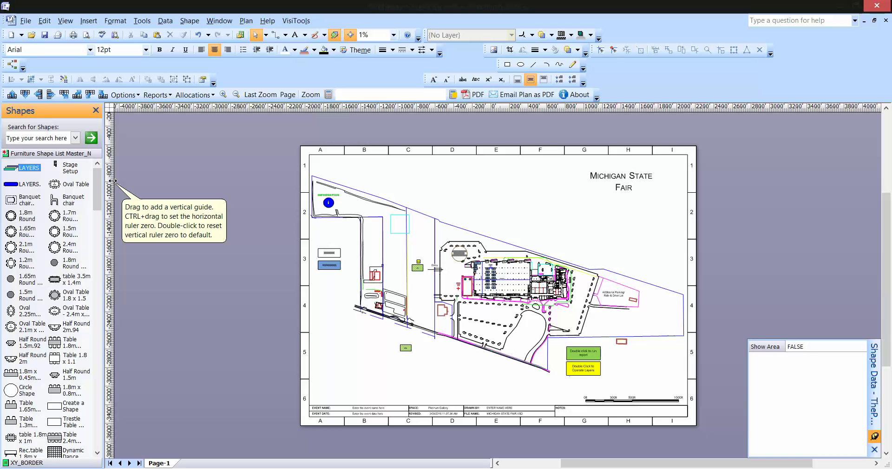
pyautogui.click(184, 177)
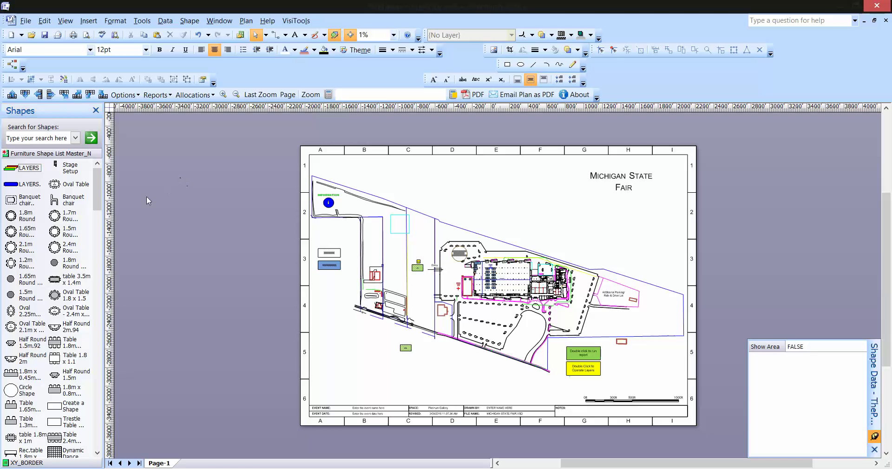
pyautogui.click(97, 187)
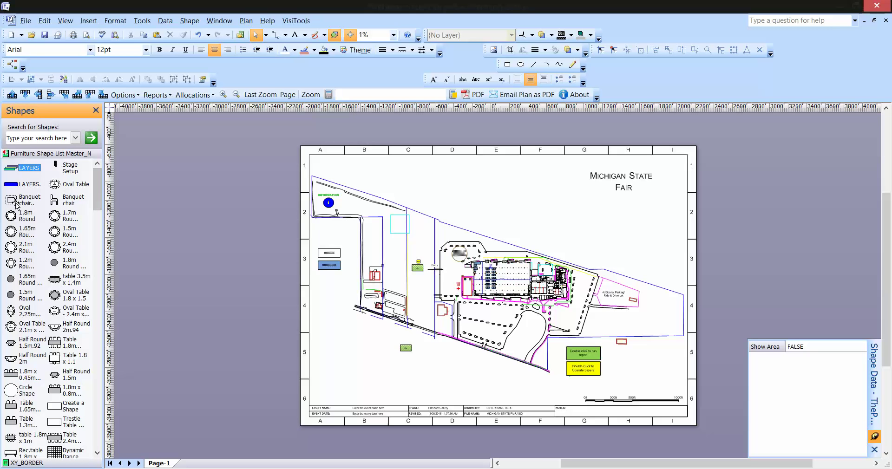
pyautogui.click(65, 343)
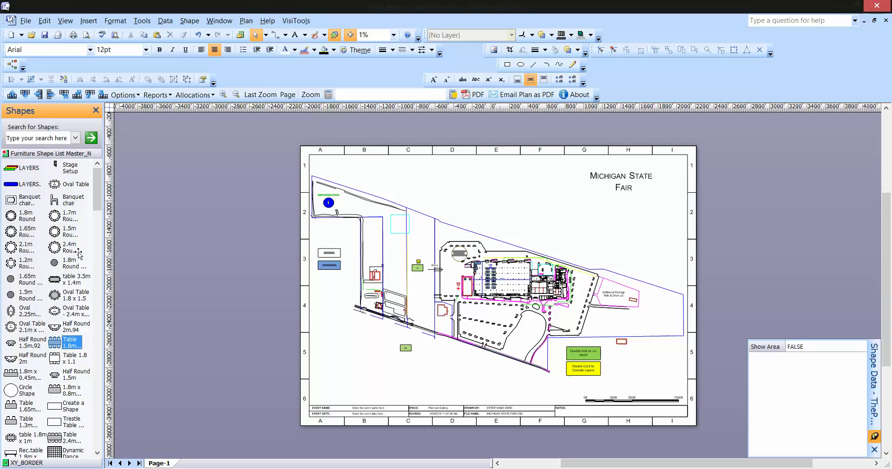
pyautogui.scroll(-2, 98, 200)
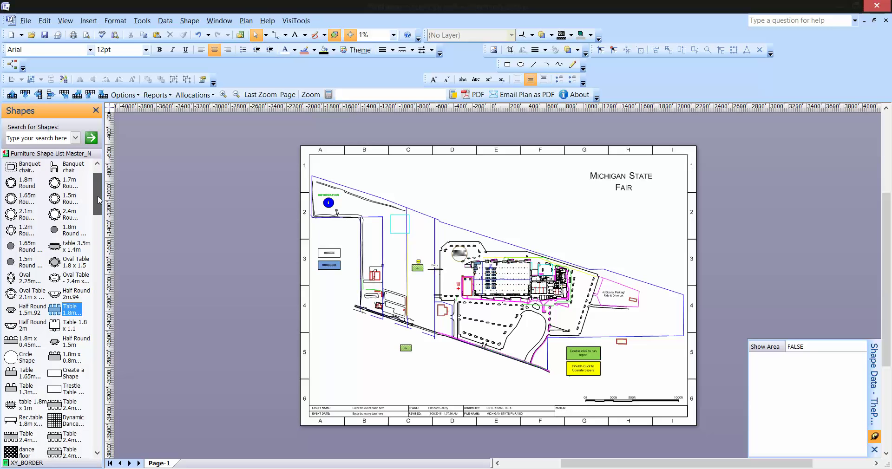
pyautogui.moveTo(98, 197); pyautogui.dragTo(95, 227)
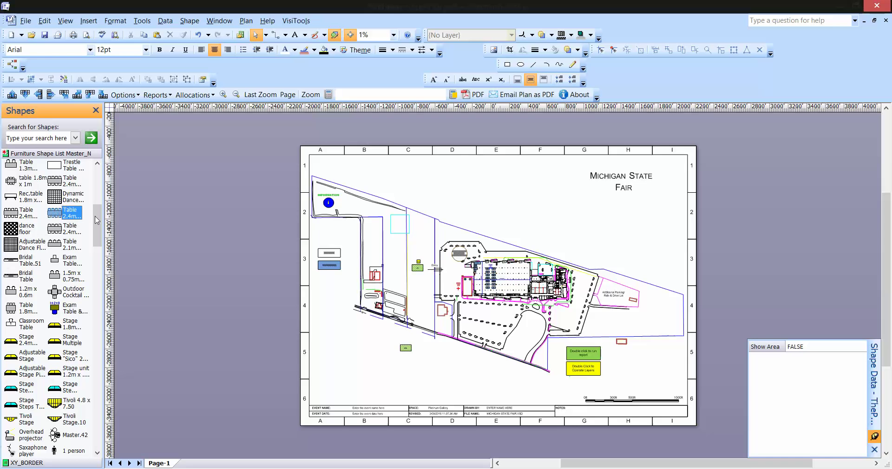
pyautogui.click(54, 218)
pyautogui.moveTo(55, 218); pyautogui.dragTo(466, 197)
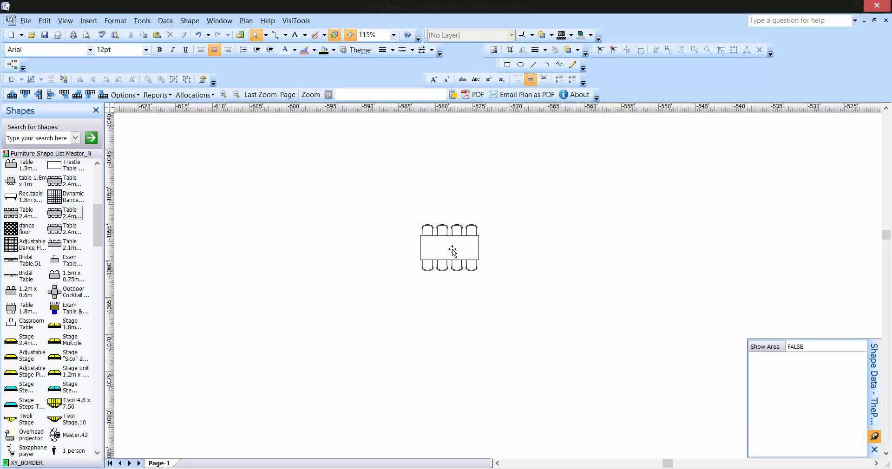
# Copy the rectangular table repeatedly to its right to form an end-to-end row of five tables.
pyautogui.click(452, 251)
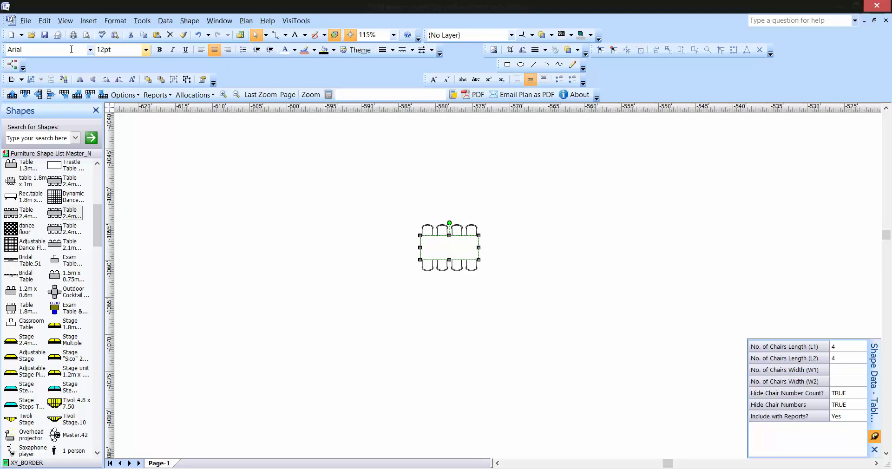
pyautogui.click(51, 95)
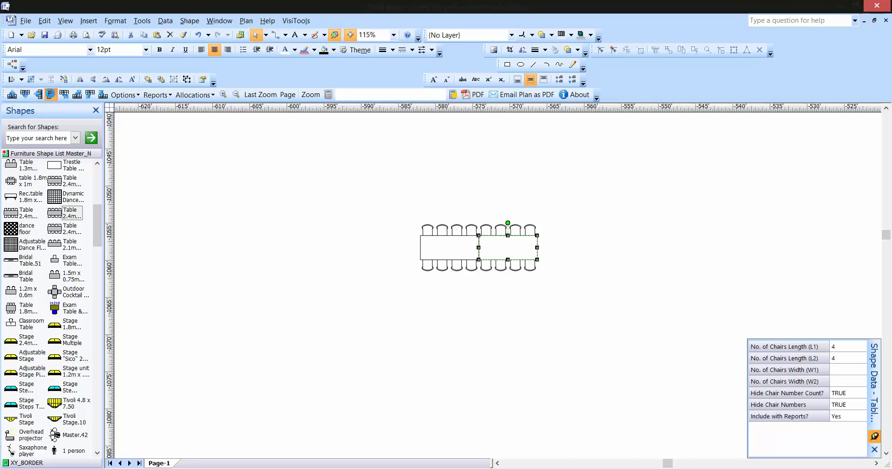
pyautogui.click(50, 95)
pyautogui.click(50, 96)
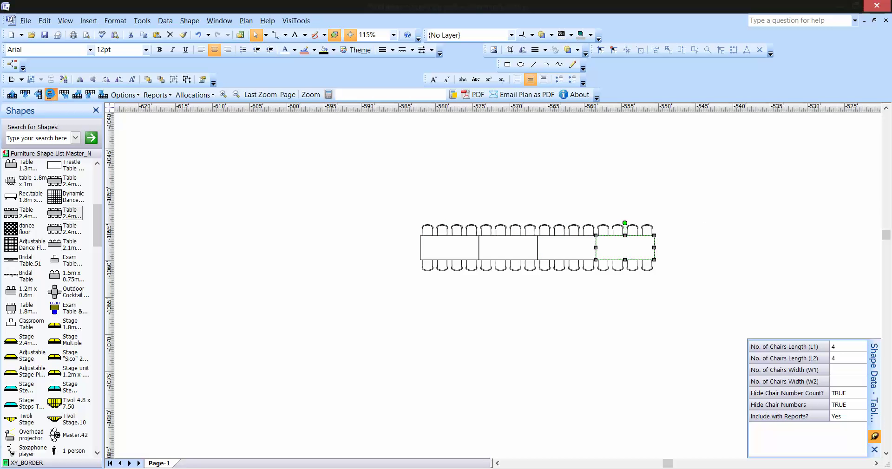
pyautogui.click(51, 96)
# Move the five-table row up and to the left, and copy it downward to make four parallel rows.
pyautogui.moveTo(344, 170); pyautogui.dragTo(719, 290)
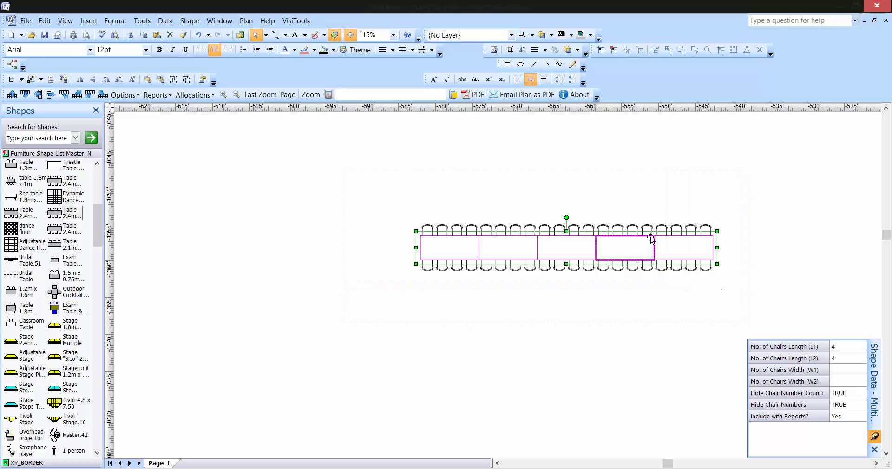
pyautogui.moveTo(631, 250); pyautogui.dragTo(499, 171)
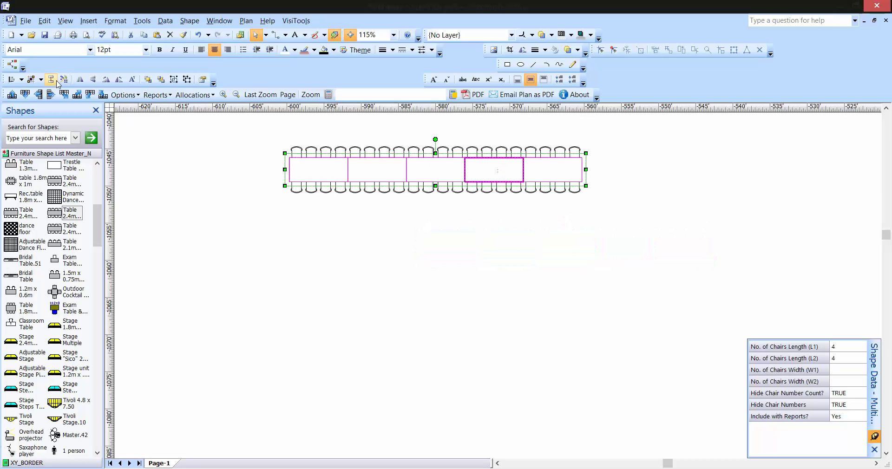
pyautogui.click(25, 95)
pyautogui.click(25, 95)
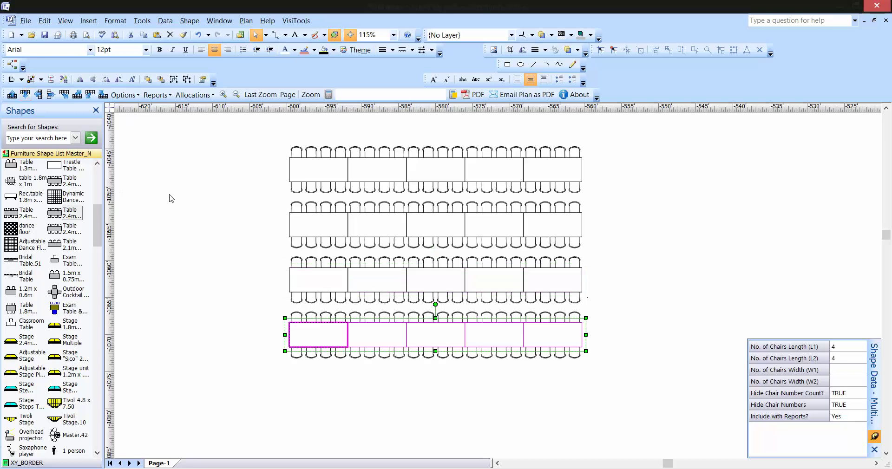
pyautogui.click(186, 198)
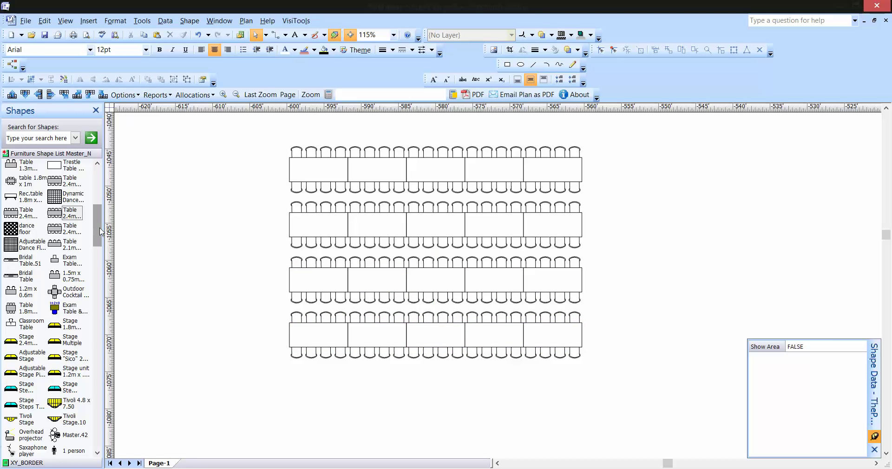
# Place a 1.8m Round table to the right of the table rows and copy it downward into a column of three.
pyautogui.moveTo(95, 225); pyautogui.dragTo(99, 190)
pyautogui.moveTo(12, 216); pyautogui.dragTo(669, 167)
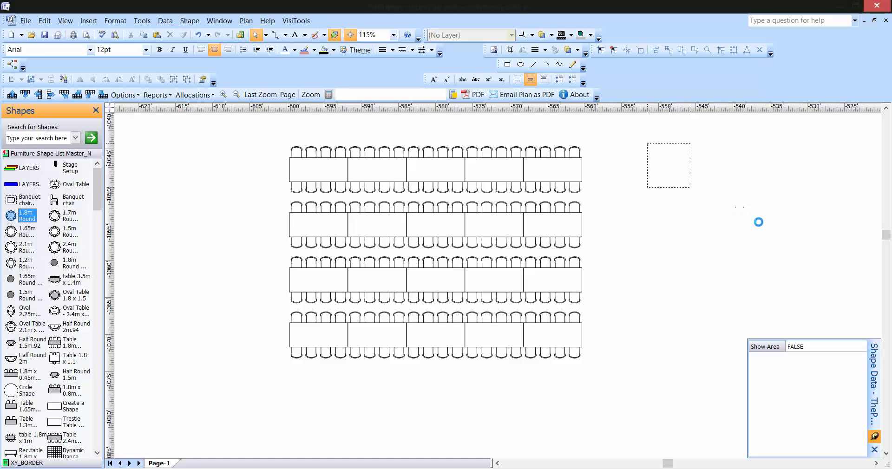
pyautogui.moveTo(763, 233); pyautogui.dragTo(488, 241)
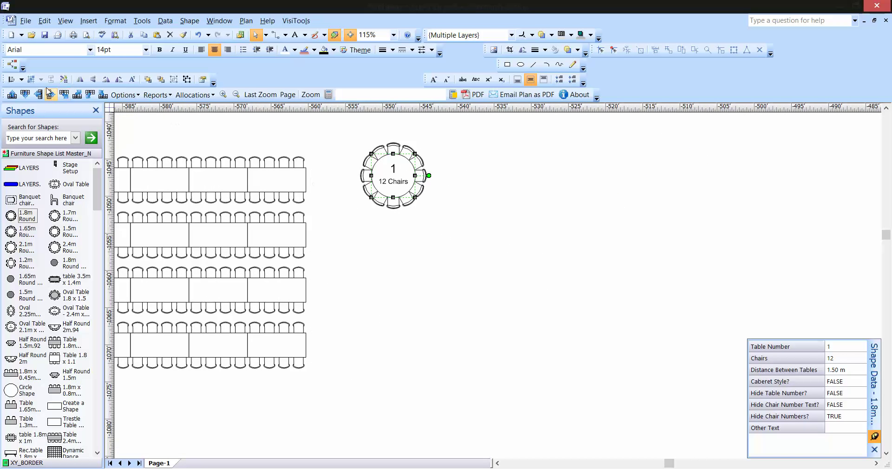
pyautogui.click(24, 95)
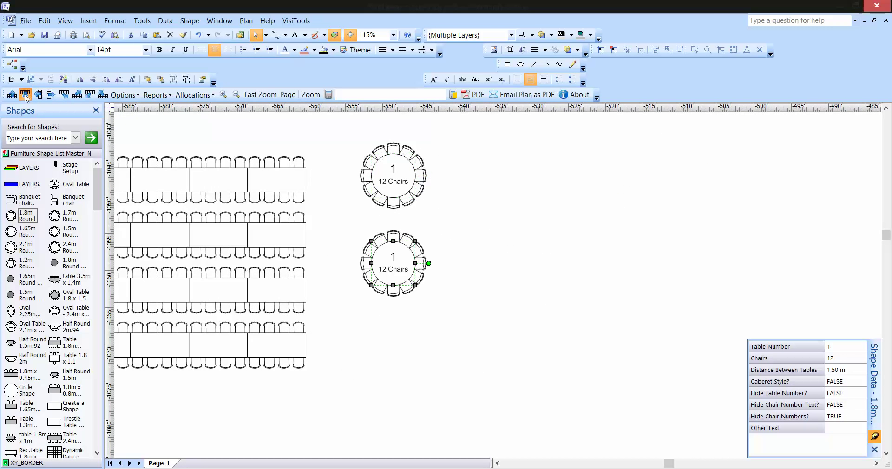
pyautogui.click(390, 166)
# Set the number of chairs to 7 for all three round tables in the column.
pyautogui.moveTo(339, 139); pyautogui.dragTo(495, 431)
pyautogui.click(123, 95)
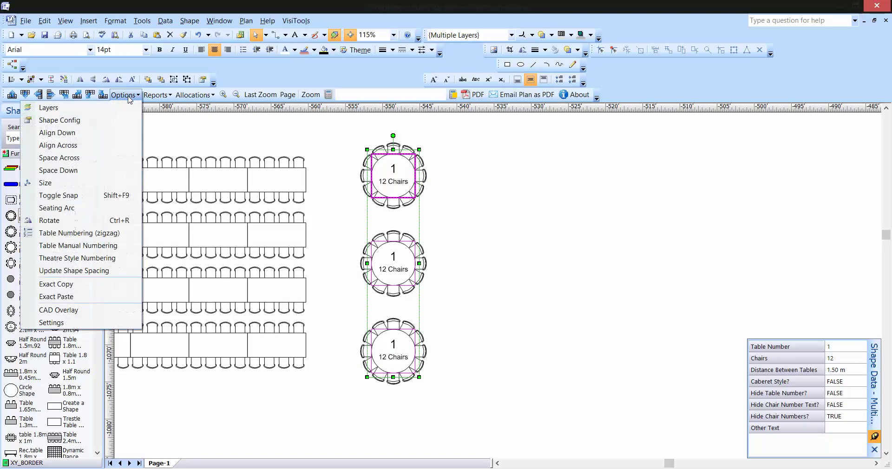
pyautogui.click(133, 96)
pyautogui.click(136, 96)
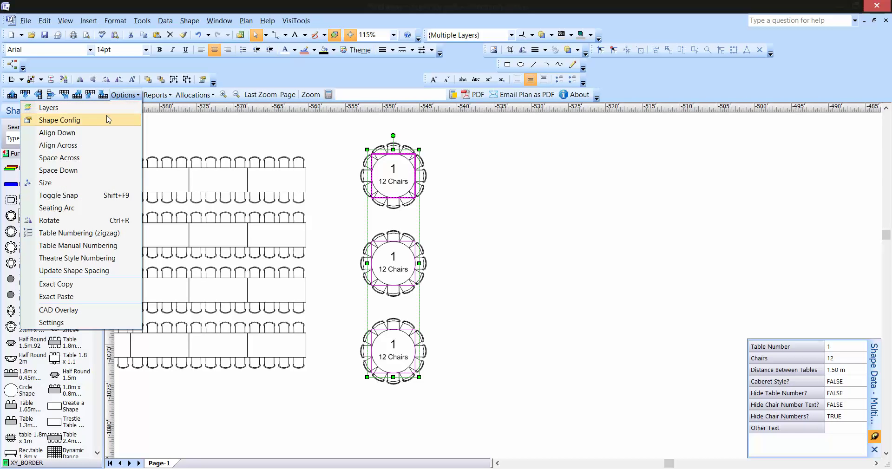
pyautogui.click(60, 120)
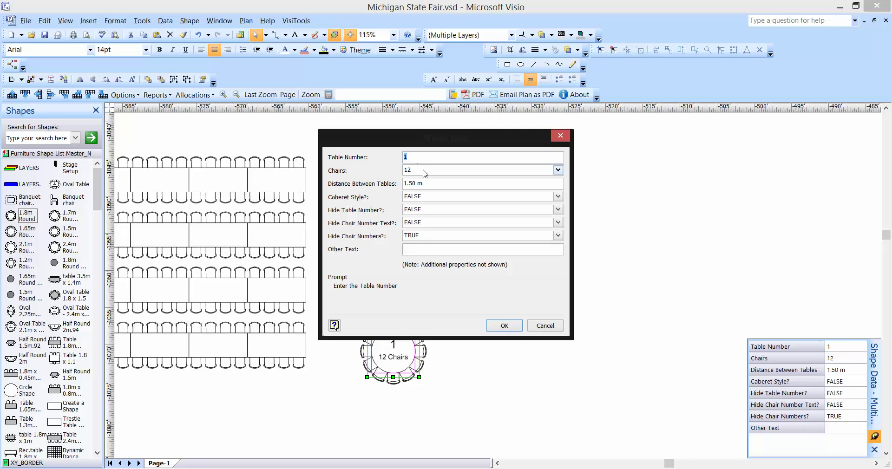
pyautogui.click(557, 170)
pyautogui.click(478, 218)
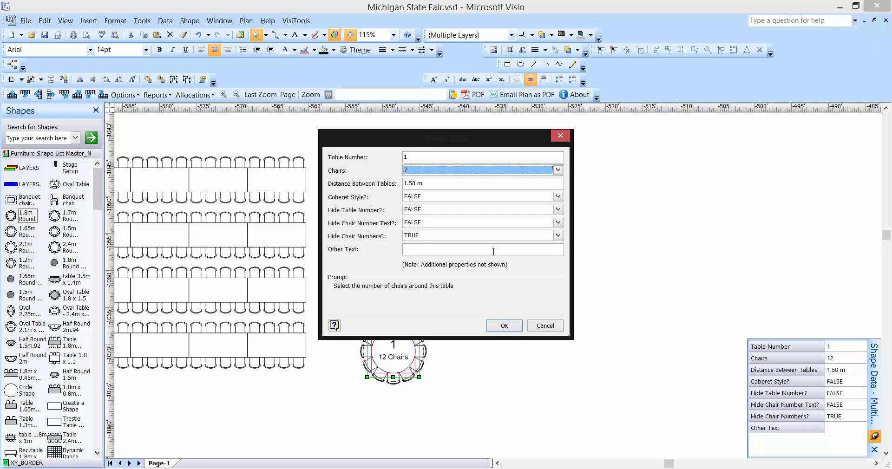
pyautogui.click(505, 325)
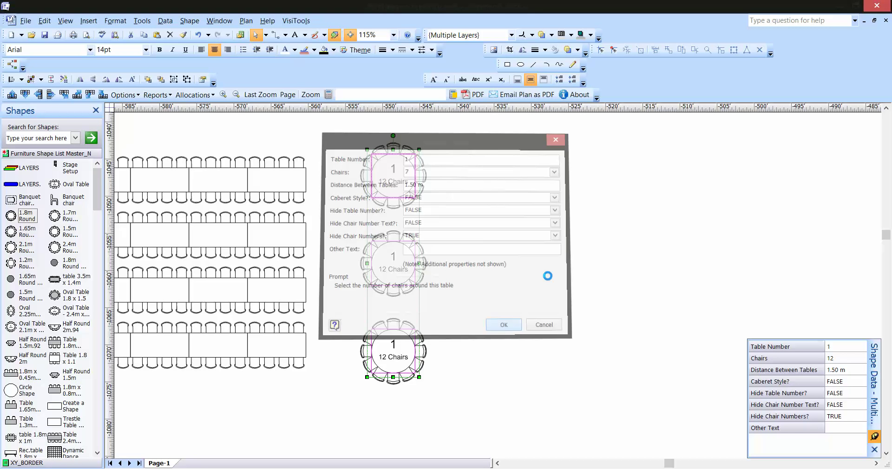
# Set the distance between tables to 1.80 m for the three selected round tables.
pyautogui.click(125, 95)
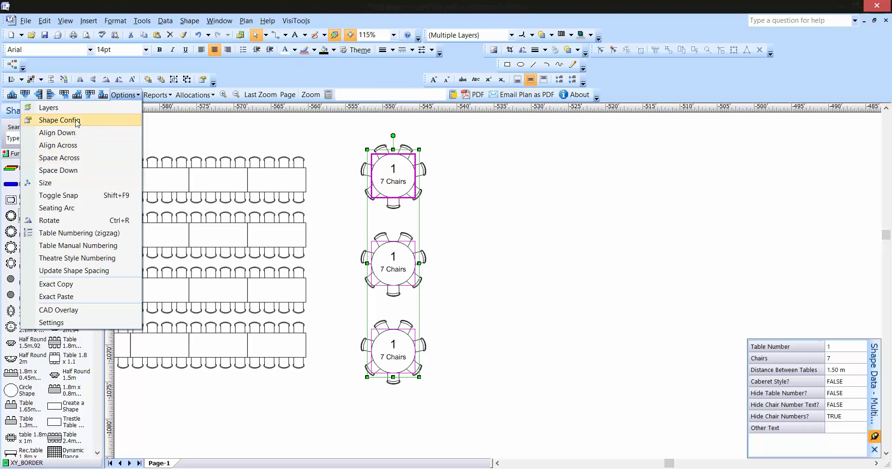
pyautogui.click(60, 120)
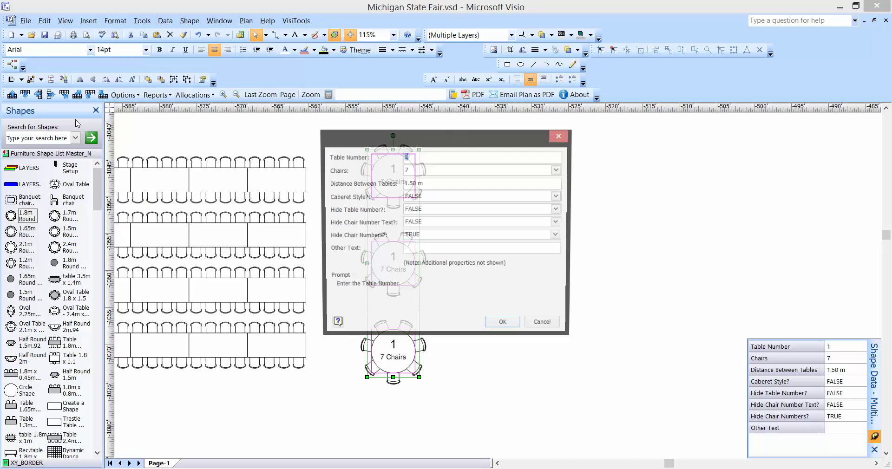
pyautogui.click(412, 186)
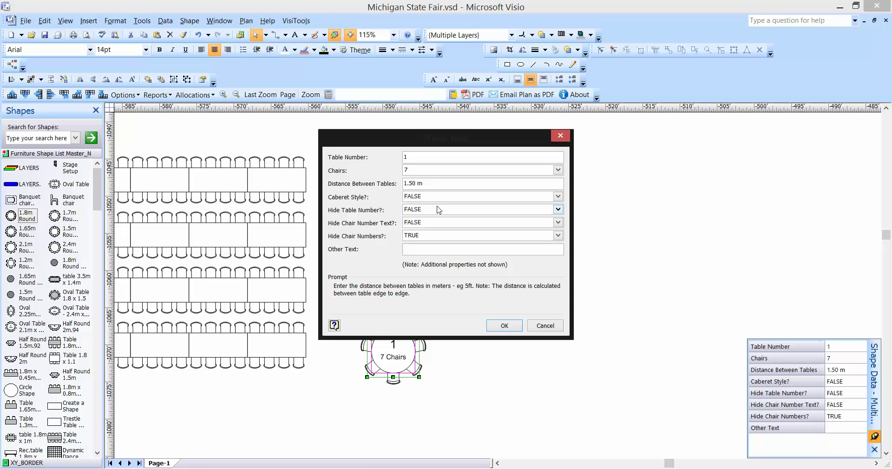
pyautogui.press('BackSpace')
pyautogui.click(515, 328)
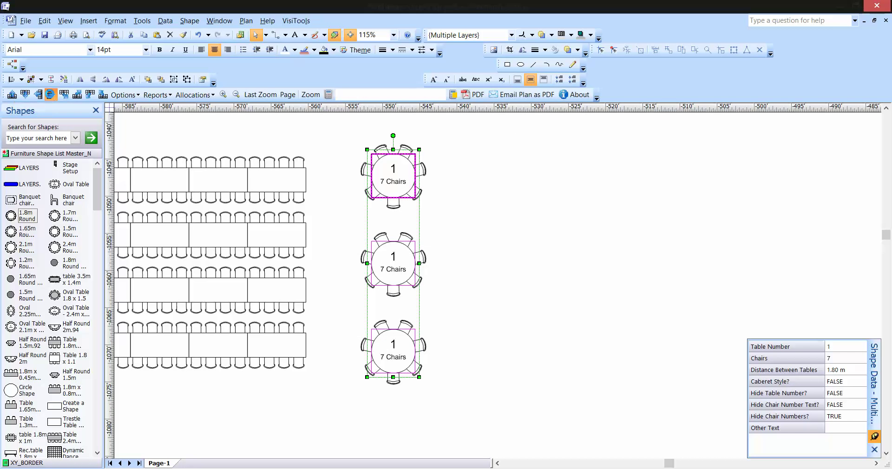
# Copy the column of round tables to the right three times to make four columns.
pyautogui.click(50, 95)
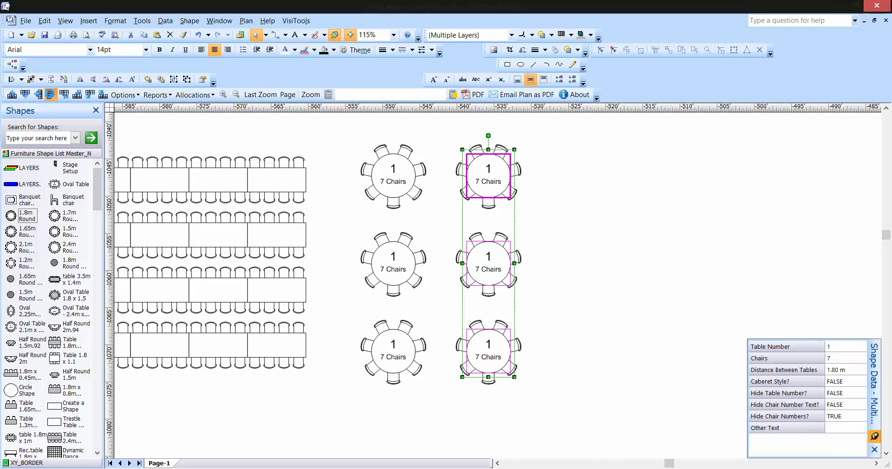
pyautogui.click(50, 94)
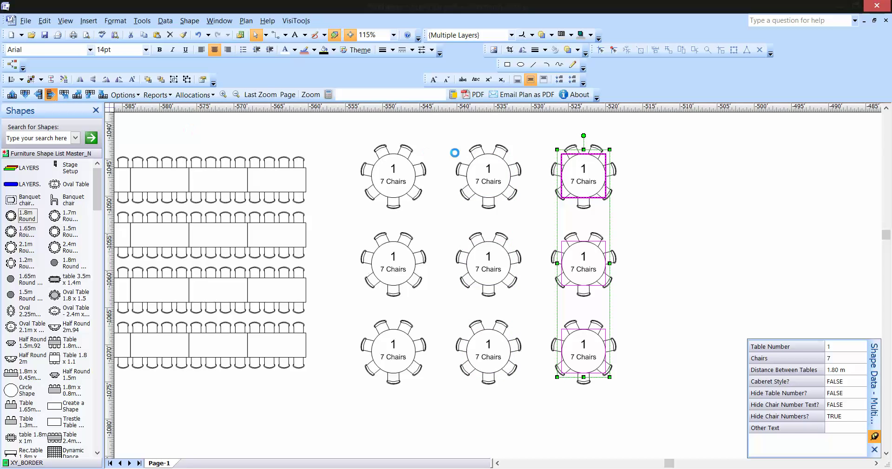
pyautogui.click(781, 177)
# Set Caberet Style to TRUE for the three round tables in the rightmost column.
pyautogui.moveTo(650, 135); pyautogui.dragTo(734, 406)
pyautogui.click(134, 94)
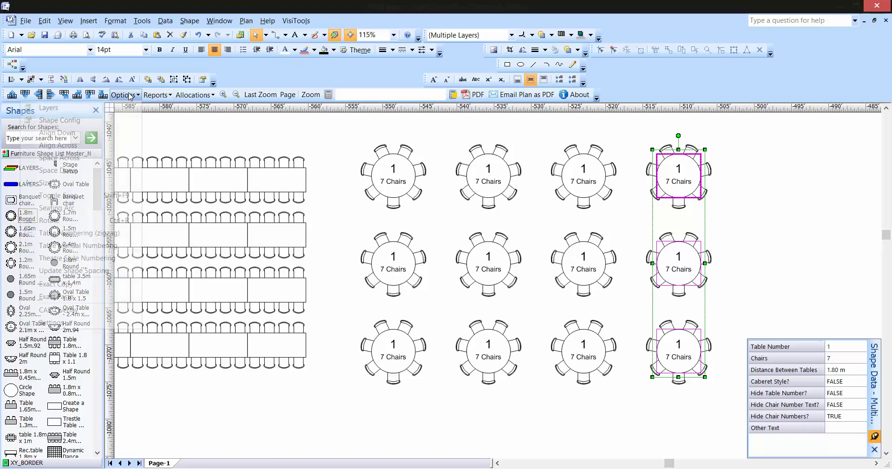
pyautogui.click(91, 124)
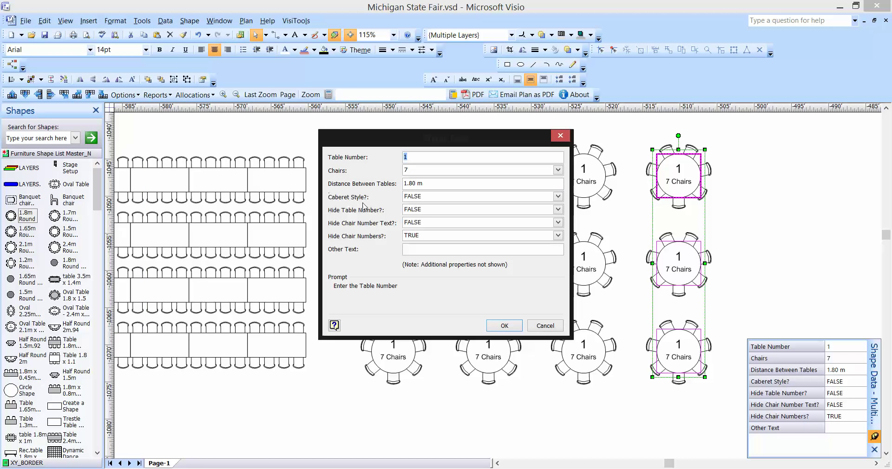
pyautogui.click(419, 197)
pyautogui.click(416, 213)
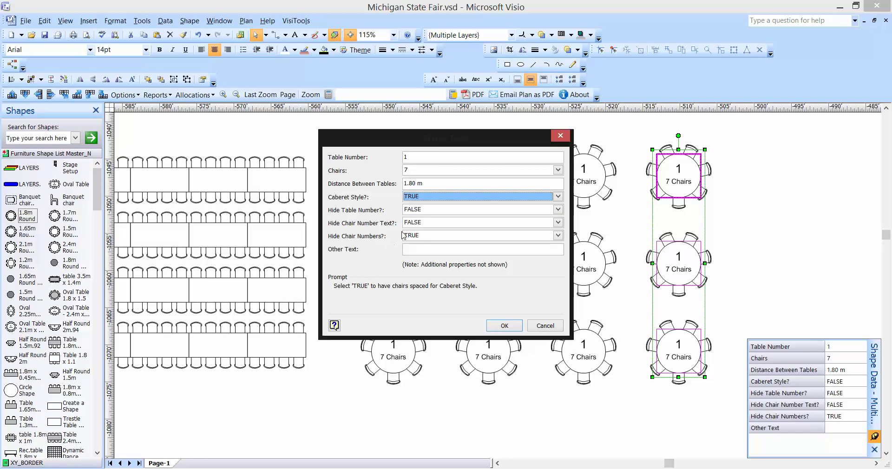
pyautogui.click(428, 251)
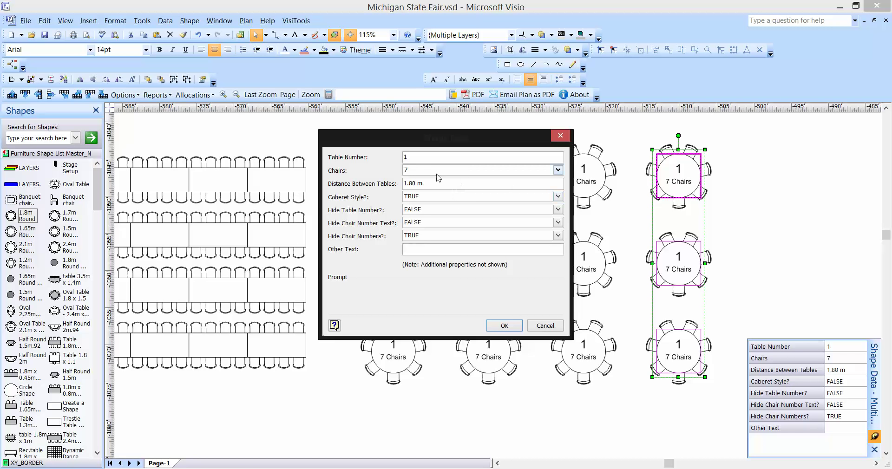
pyautogui.click(505, 326)
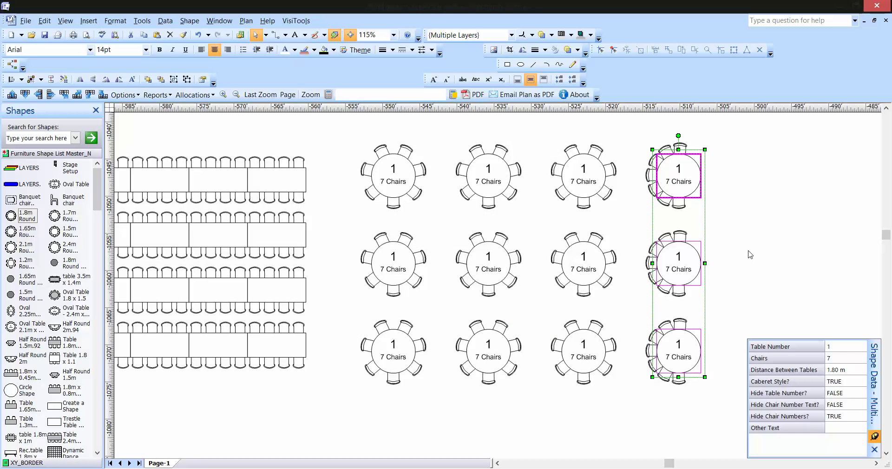
pyautogui.click(749, 254)
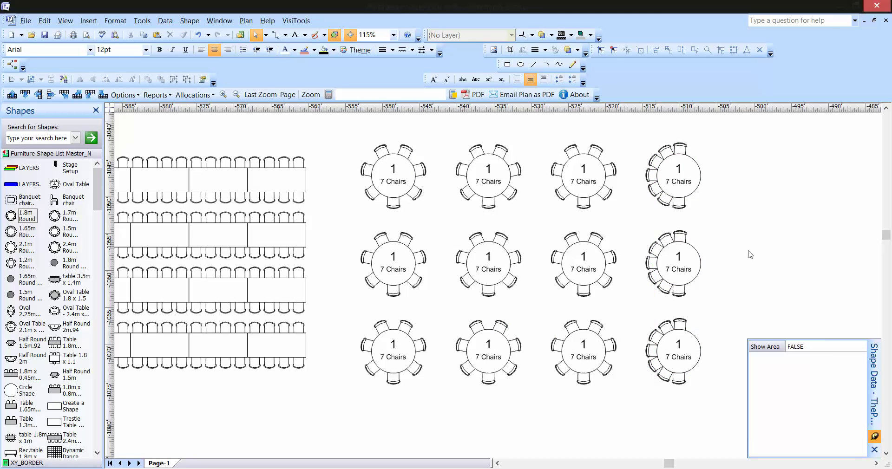
pyautogui.keyDown('ctrl'); pyautogui.keyDown('shift'); pyautogui.rightClick(350, 232); pyautogui.keyUp('shift'); pyautogui.keyUp('ctrl')
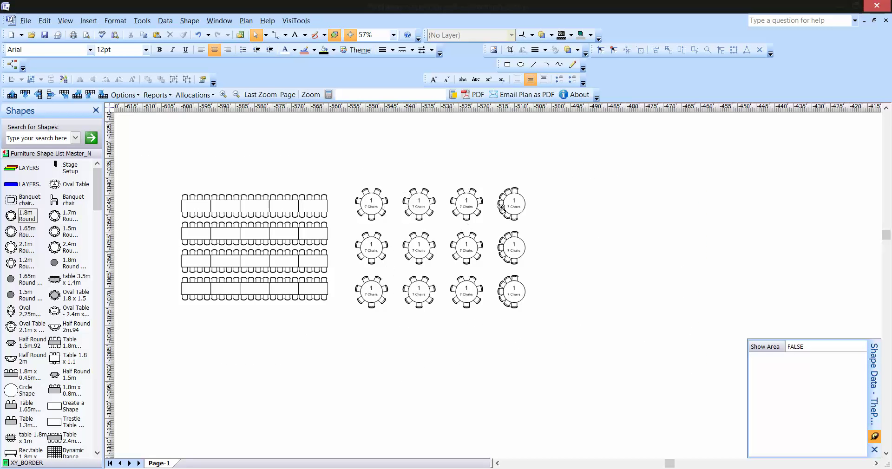
# Place a single Banquet chair in the open space to the right of the round tables.
pyautogui.moveTo(466, 168); pyautogui.dragTo(687, 375)
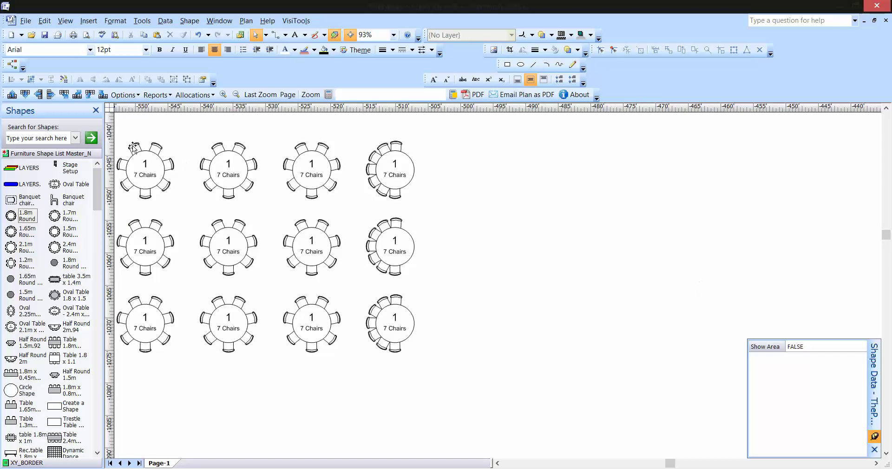
pyautogui.moveTo(12, 201); pyautogui.dragTo(577, 185)
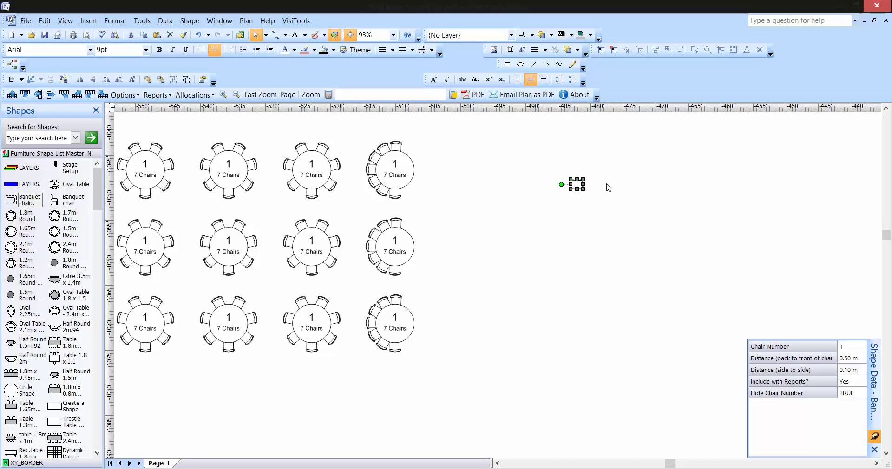
pyautogui.click(630, 190)
# Copy the banquet chair downward repeatedly to form a column of seven chairs.
pyautogui.moveTo(446, 136)
pyautogui.mouseDown()
pyautogui.moveTo(618, 288)
pyautogui.moveTo(682, 323)
pyautogui.mouseUp()
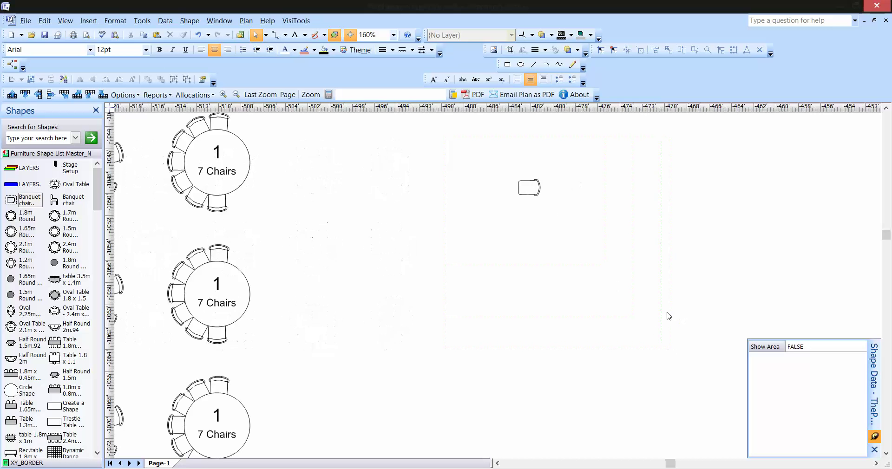
pyautogui.click(530, 185)
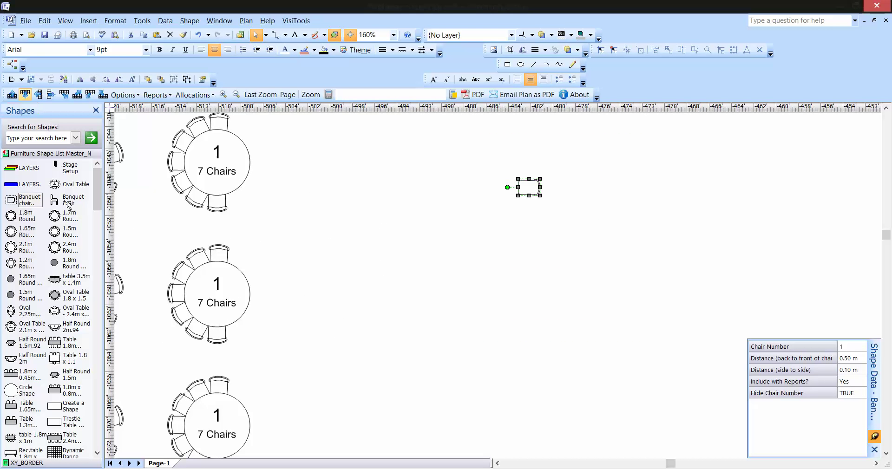
pyautogui.click(14, 202)
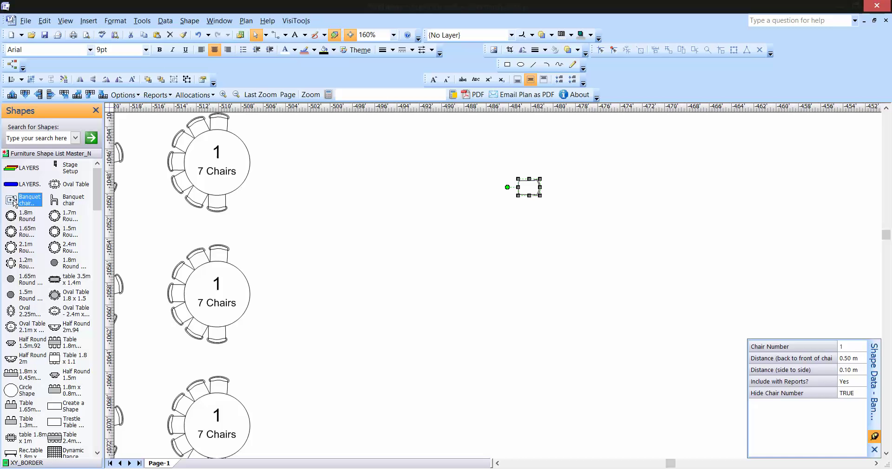
pyautogui.click(26, 95)
pyautogui.click(26, 95)
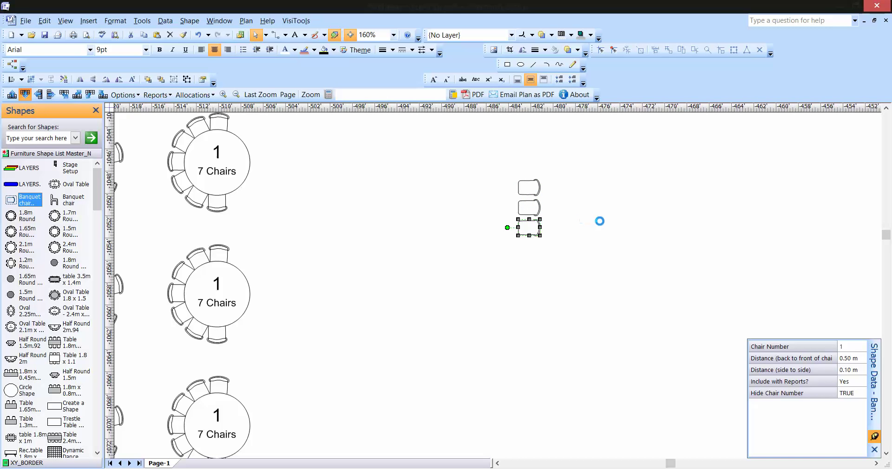
# Copy the seven-chair column below itself and shift the copy down to leave an aisle gap.
pyautogui.moveTo(495, 155); pyautogui.dragTo(651, 387)
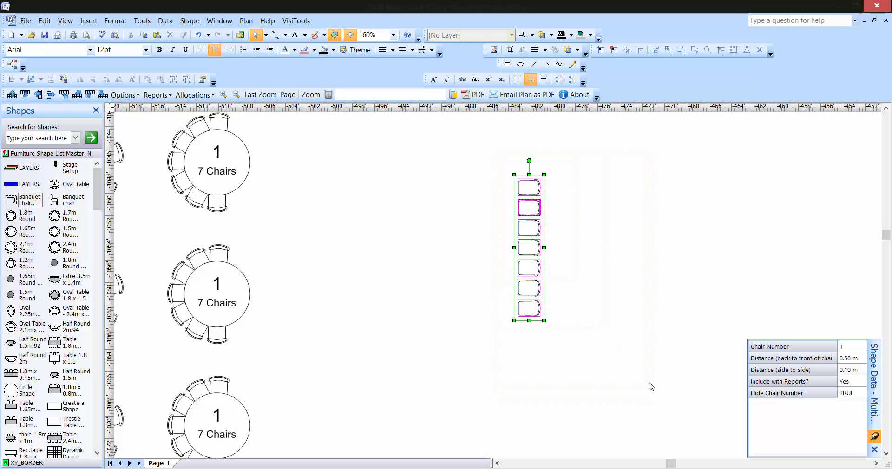
pyautogui.moveTo(629, 335); pyautogui.dragTo(574, 274)
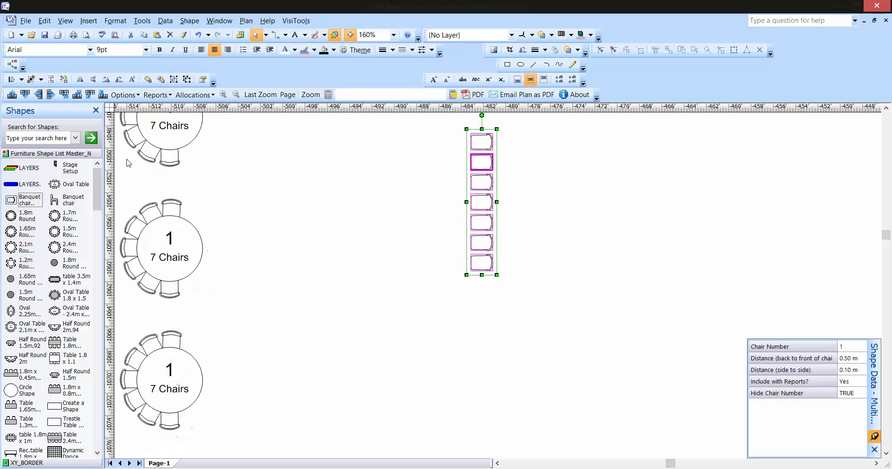
pyautogui.click(25, 95)
pyautogui.press('Down')
pyautogui.press('Down')
pyautogui.press('Down')
pyautogui.press('Down')
pyautogui.press('Down')
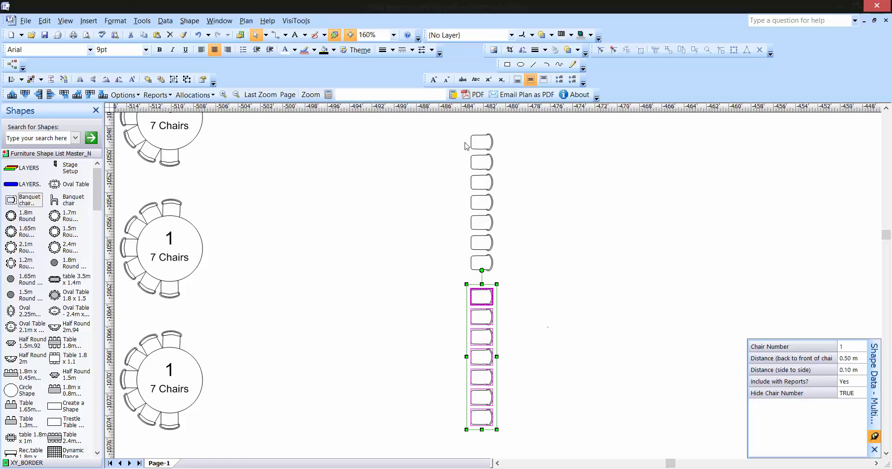
# Copy both seven-chair blocks to the right seven times to make eight columns of theatre seating.
pyautogui.moveTo(450, 131); pyautogui.dragTo(535, 437)
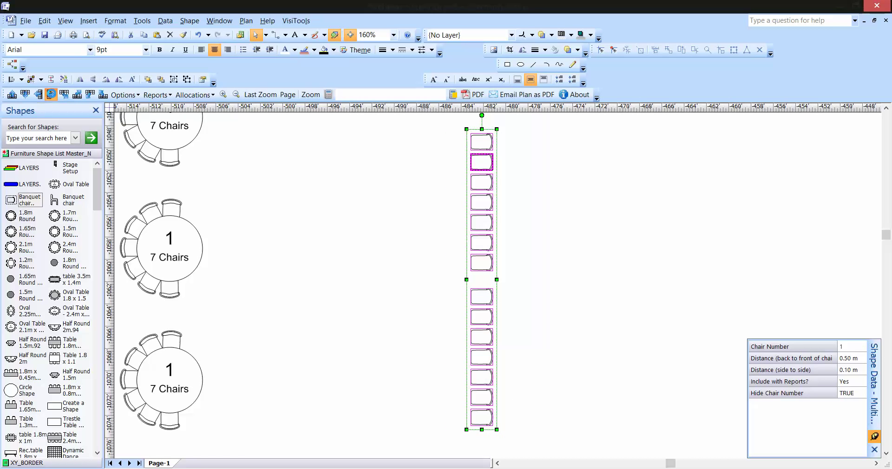
pyautogui.click(51, 94)
pyautogui.click(51, 94)
pyautogui.click(51, 95)
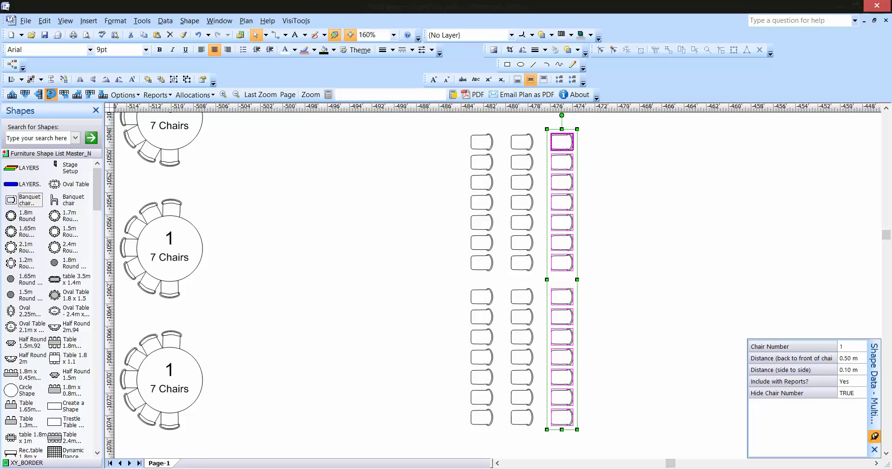
pyautogui.click(51, 95)
pyautogui.click(51, 94)
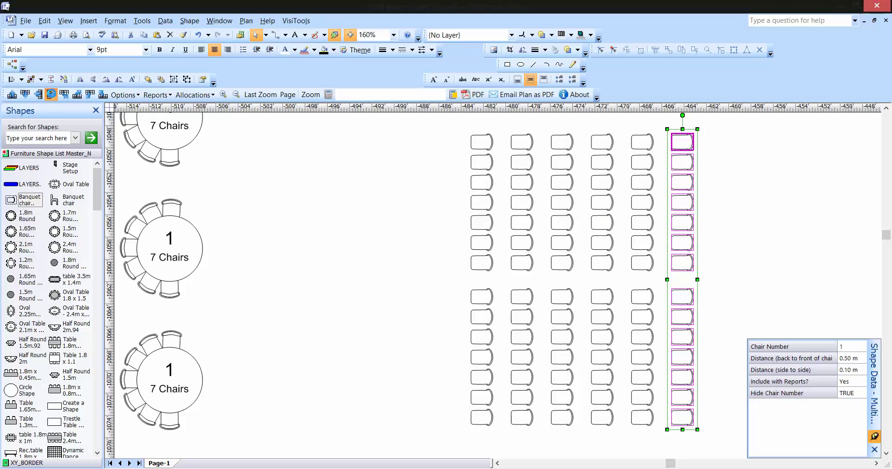
pyautogui.click(51, 94)
pyautogui.click(51, 94)
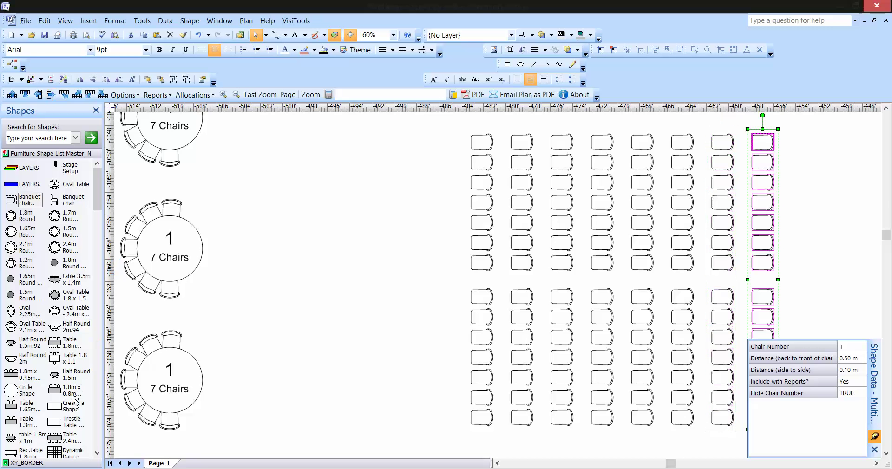
# Place a Create a Shape rectangle between the round tables and the chair columns, and display its size and position values.
pyautogui.moveTo(52, 409); pyautogui.dragTo(373, 184)
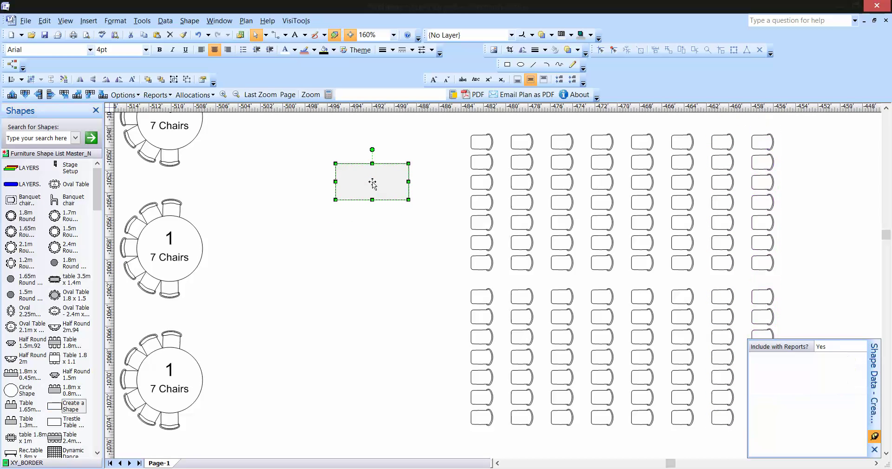
pyautogui.click(63, 22)
pyautogui.click(47, 69)
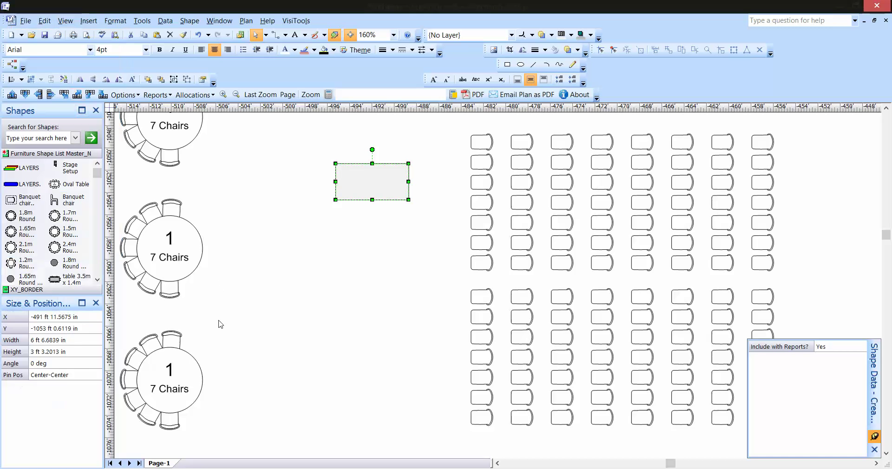
# Set the rectangle's width to 9 ft and height to 4 ft, and rotate it to -90 degrees.
pyautogui.click(79, 341)
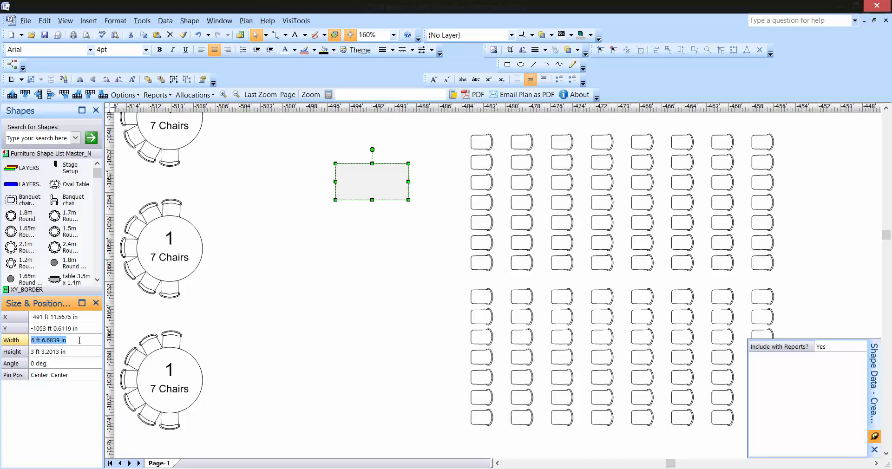
pyautogui.click(77, 356)
pyautogui.click(79, 340)
pyautogui.write('9')
pyautogui.press('Tab')
pyautogui.write('4')
pyautogui.press('Tab')
pyautogui.moveTo(372, 145); pyautogui.dragTo(328, 175)
# Copy the 9 ft by 4 ft rectangle down twice and the column right twice to build a three-by-three stage grid.
pyautogui.click(26, 95)
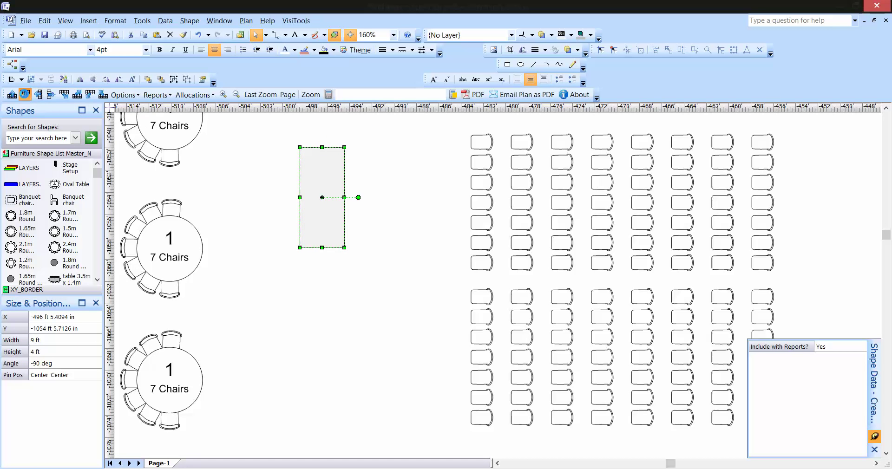
pyautogui.click(26, 95)
pyautogui.moveTo(268, 133); pyautogui.dragTo(373, 452)
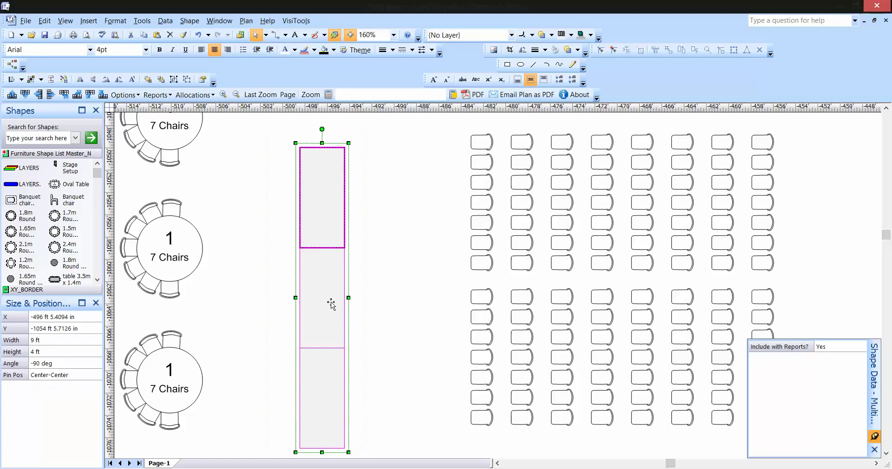
pyautogui.click(52, 95)
pyautogui.click(51, 95)
# Nudge the whole stage grid up and to the left, farther from the theatre chairs.
pyautogui.moveTo(298, 157); pyautogui.dragTo(462, 370)
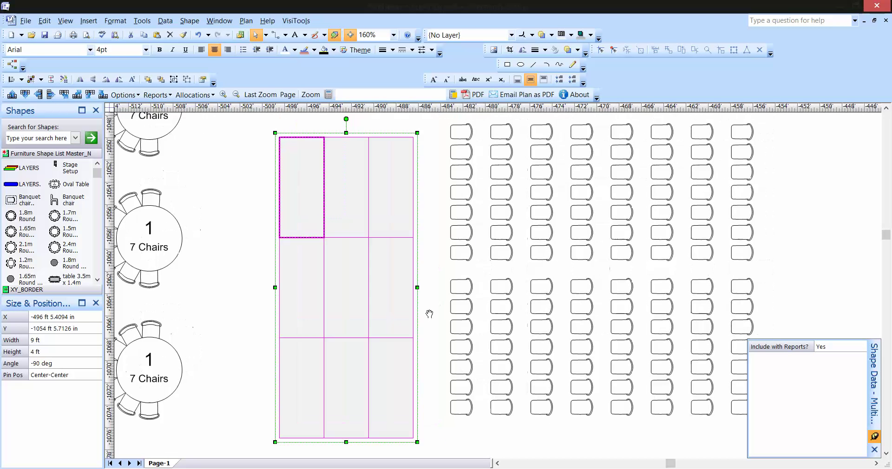
pyautogui.press('Up')
pyautogui.press('Up')
pyautogui.press('Up')
pyautogui.press('Left')
pyautogui.press('Left')
pyautogui.press('Left')
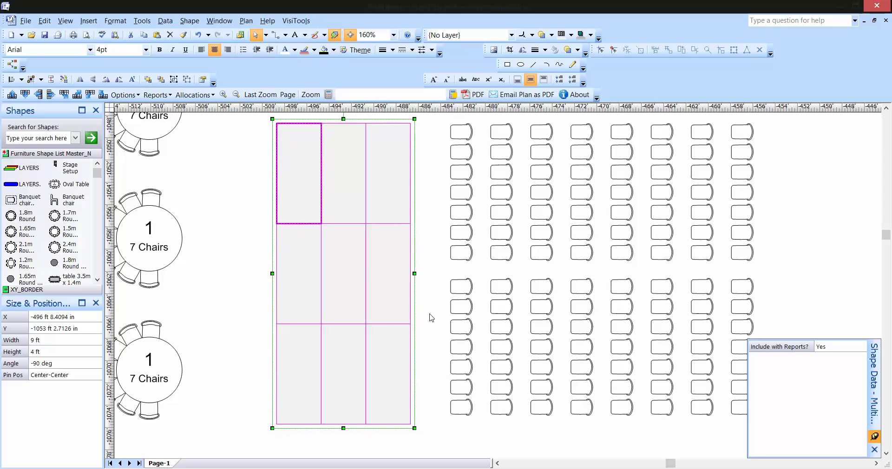
pyautogui.press('Left')
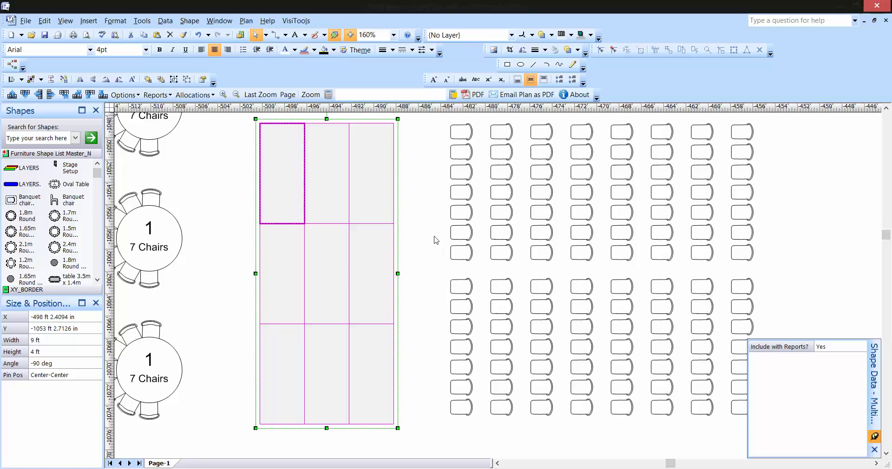
# Copy the stage grid's top-left rectangle directly above itself.
pyautogui.click(436, 240)
pyautogui.scroll(2, 428, 203)
pyautogui.click(375, 211)
pyautogui.click(282, 203)
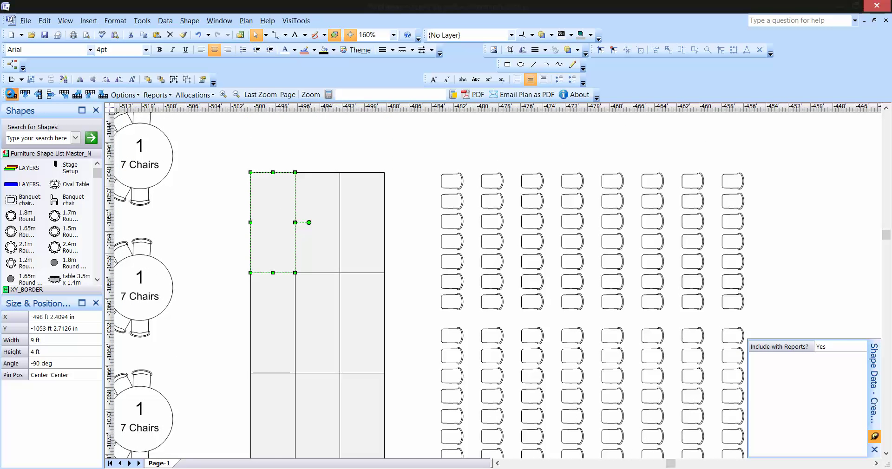
pyautogui.press('Up')
pyautogui.press('Up')
pyautogui.press('Up')
pyautogui.press('Up')
pyautogui.press('Up')
pyautogui.press('Up')
pyautogui.press('Up')
pyautogui.press('Up')
pyautogui.press('Up')
pyautogui.press('Up')
pyautogui.press('Up')
pyautogui.press('Up')
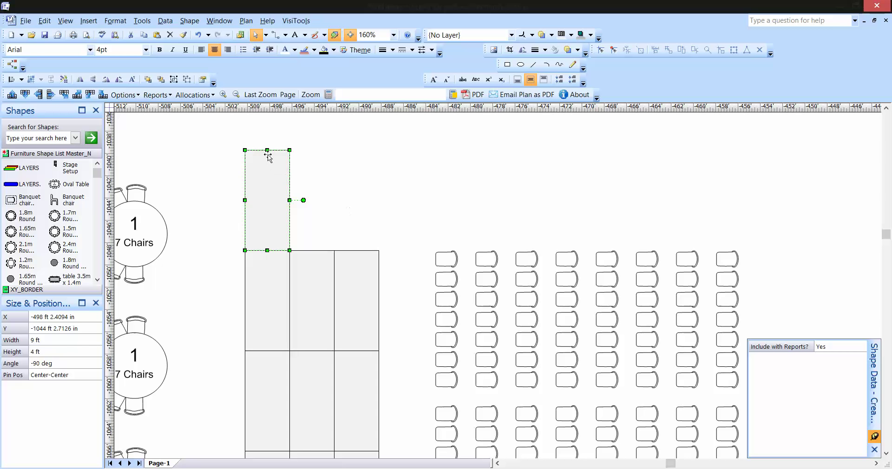
# Shrink the rectangle above the stage to about 1 ft 2 in deep and copy it upward twice as stair treads.
pyautogui.moveTo(266, 150); pyautogui.dragTo(269, 238)
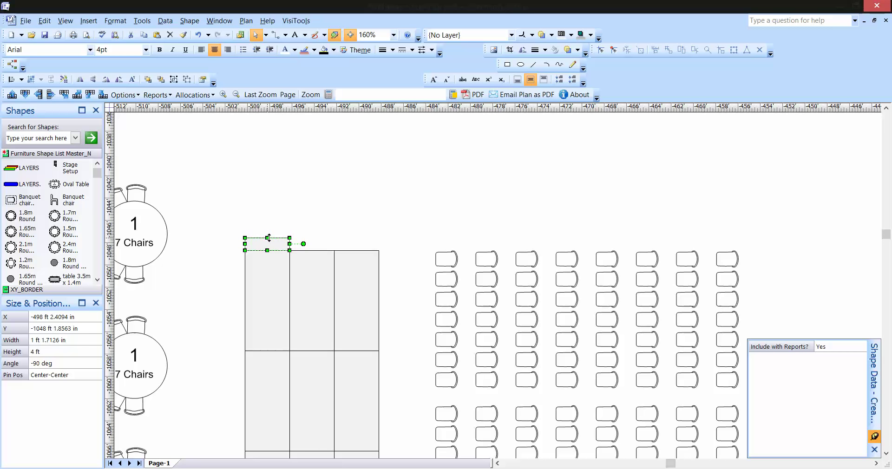
pyautogui.click(15, 96)
pyautogui.click(16, 96)
pyautogui.click(414, 301)
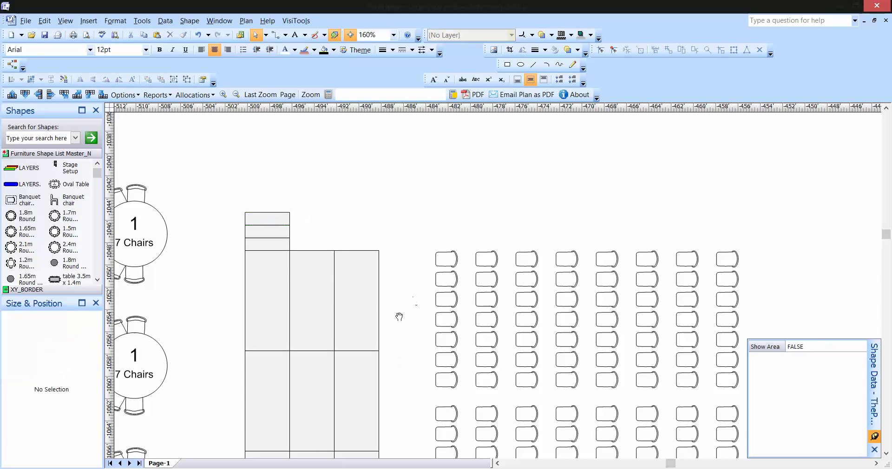
# Place a Lectern & Mic shape at the front centre of the stage and rotate it to 90 degrees.
pyautogui.scroll(-3, 399, 314)
pyautogui.moveTo(97, 173); pyautogui.dragTo(96, 207)
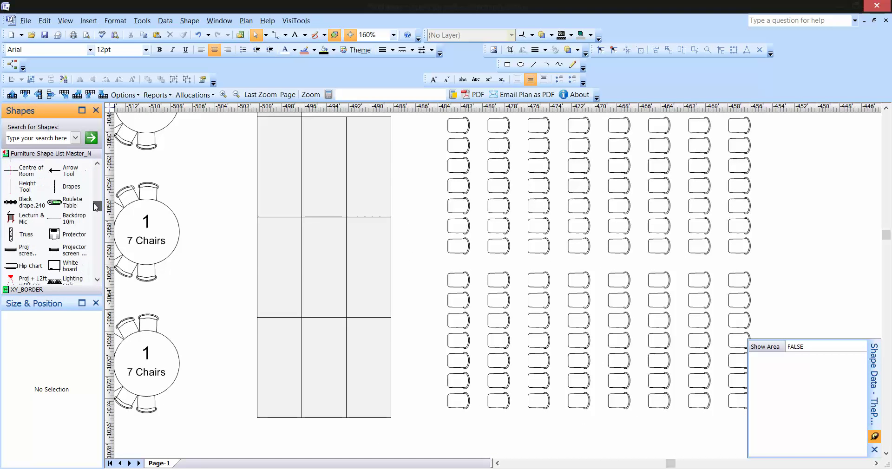
pyautogui.moveTo(11, 218); pyautogui.dragTo(382, 263)
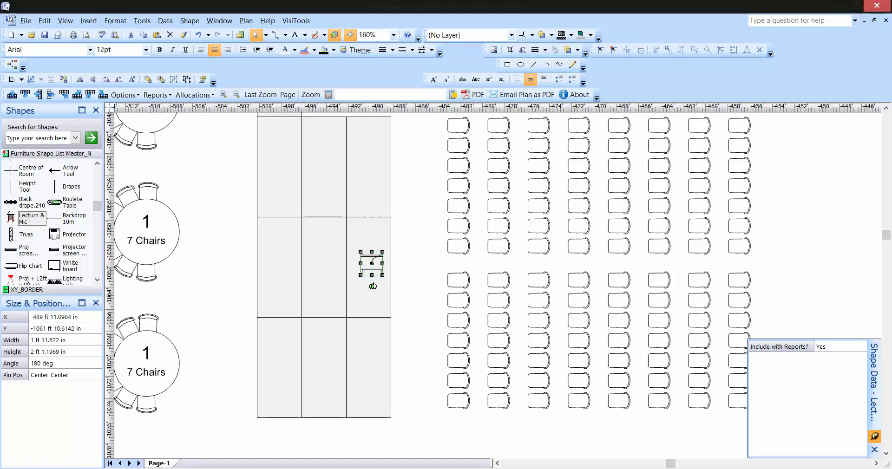
pyautogui.moveTo(372, 286); pyautogui.dragTo(348, 263)
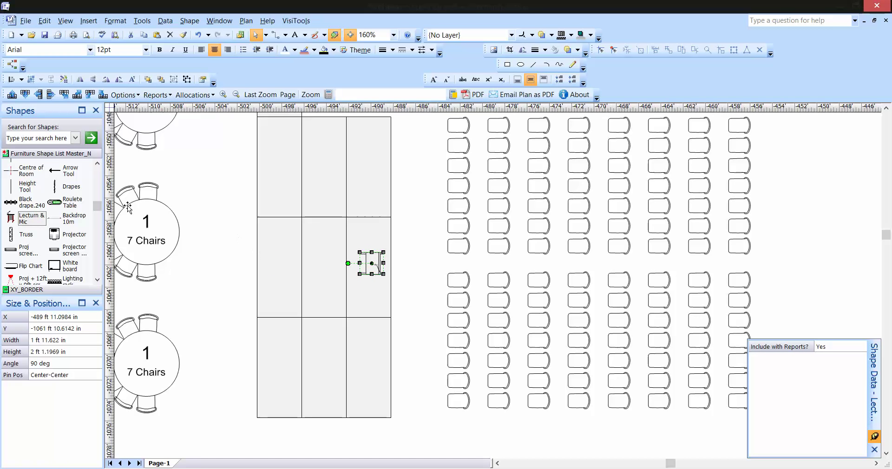
# Place a single person shape behind the lectern on the stage and rotate it to face the audience.
pyautogui.click(97, 217)
pyautogui.moveTo(97, 217); pyautogui.dragTo(97, 232)
pyautogui.moveTo(11, 198); pyautogui.dragTo(357, 269)
pyautogui.moveTo(349, 237); pyautogui.dragTo(356, 304)
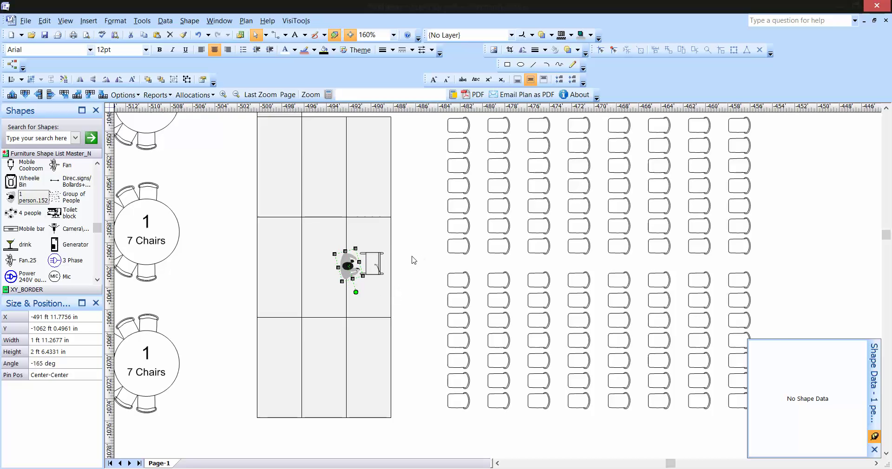
pyautogui.click(414, 261)
# Copy an audience chair to the stage's lower-left corner, rotated to -90 degrees, and duplicate it upward into a column of four.
pyautogui.scroll(2, 476, 349)
pyautogui.moveTo(421, 382); pyautogui.dragTo(430, 277)
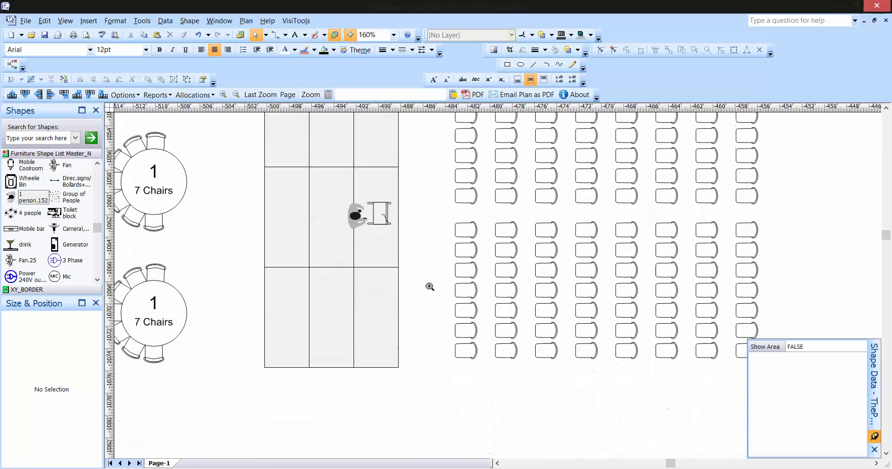
pyautogui.moveTo(475, 351); pyautogui.dragTo(326, 358)
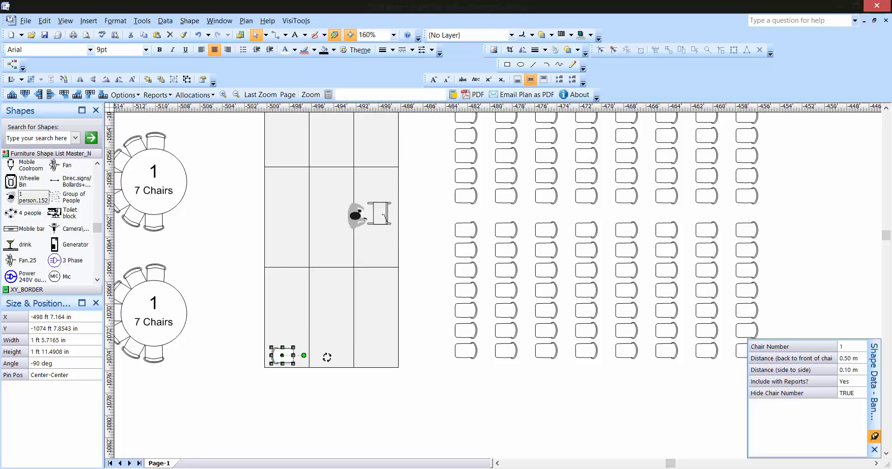
pyautogui.click(12, 96)
pyautogui.click(12, 96)
pyautogui.click(12, 95)
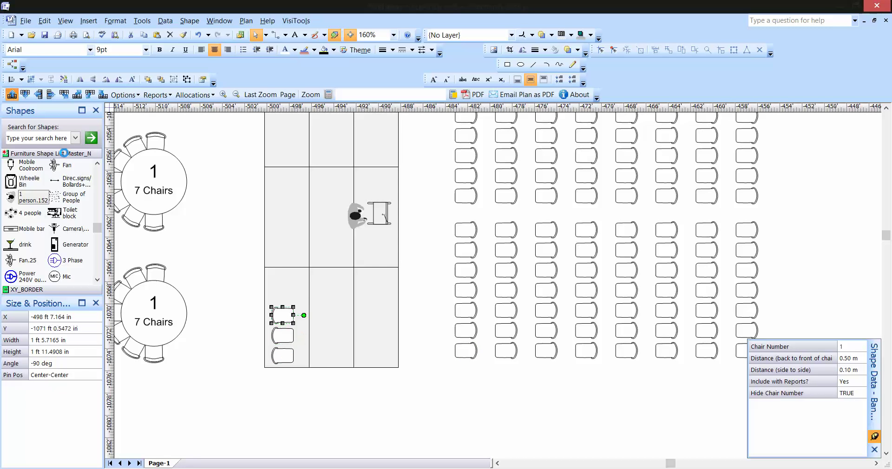
pyautogui.click(425, 275)
# Draw a horizontal line about 27 ft 9.5 in long through the aisle between the two blocks of audience chairs.
pyautogui.moveTo(424, 275); pyautogui.dragTo(371, 352)
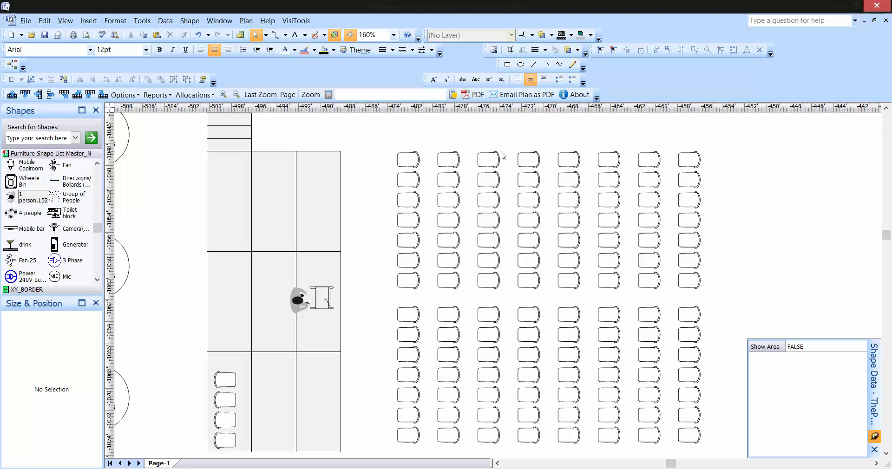
pyautogui.click(533, 65)
pyautogui.moveTo(395, 297); pyautogui.dragTo(705, 296)
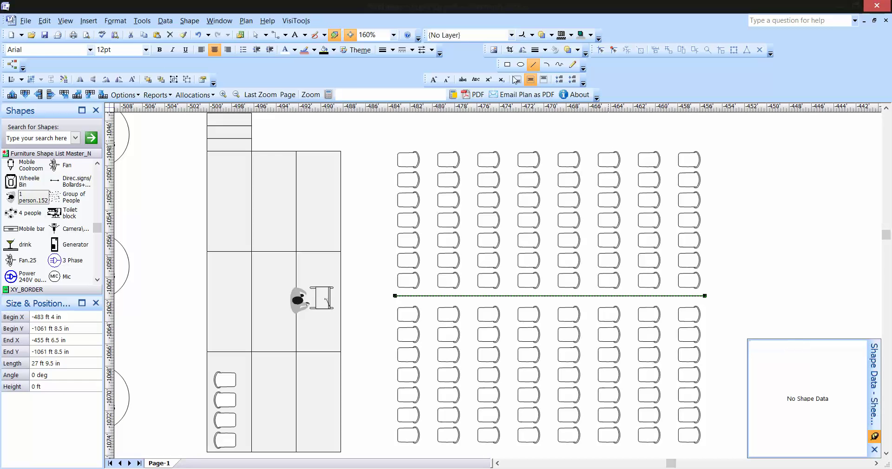
# Give the aisle line solid arrowheads at both ends and a blue line colour.
pyautogui.click(432, 51)
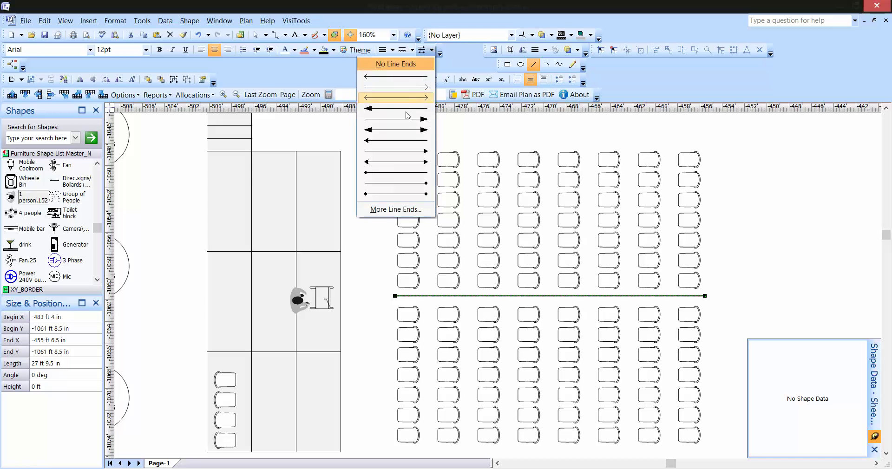
pyautogui.click(404, 134)
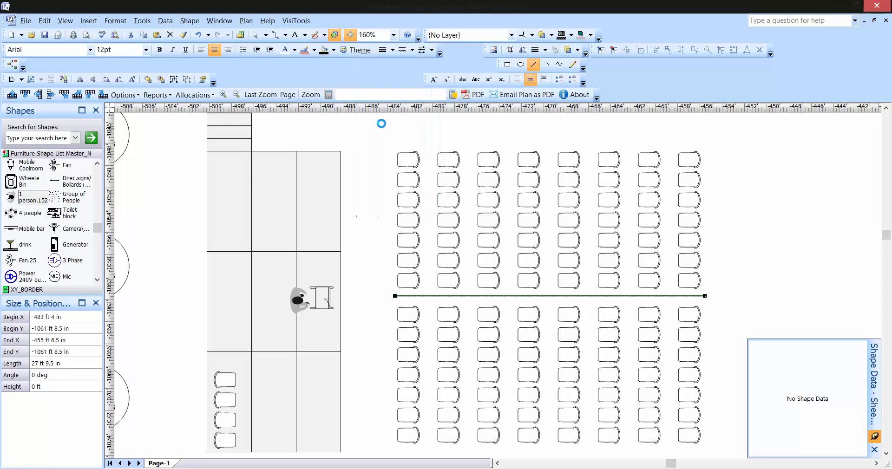
pyautogui.click(315, 50)
pyautogui.click(249, 128)
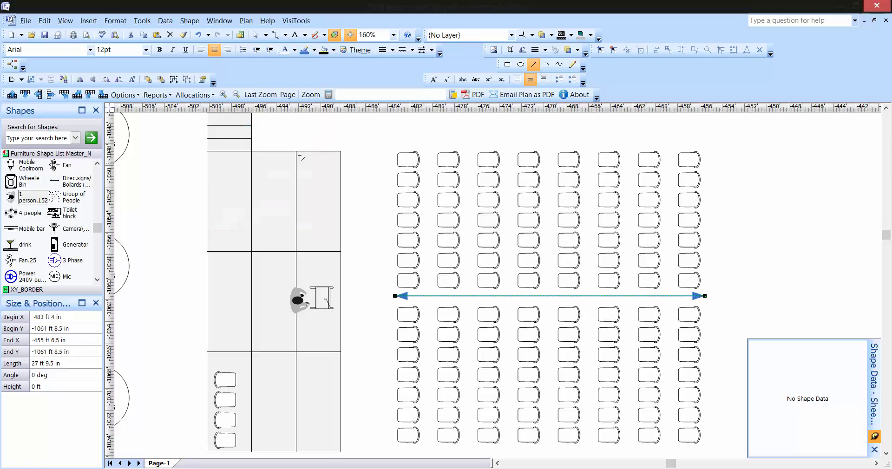
# Label the blue aisle arrow with the text "Isle".
pyautogui.click(256, 36)
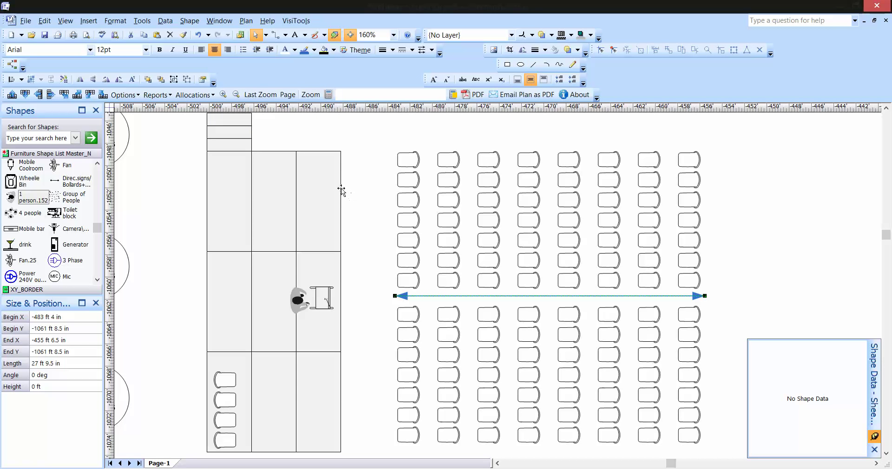
pyautogui.write('Is')
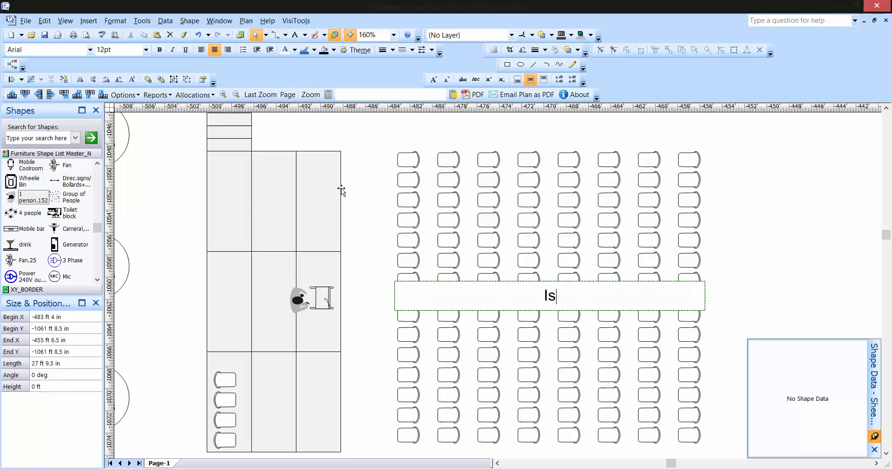
pyautogui.write('le')
pyautogui.click(772, 252)
# View the finished seating layout, then the whole Michigan State Fair page, and examine the buildings and parking areas up close.
pyautogui.keyDown('ctrl'); pyautogui.keyDown('shift'); pyautogui.rightClick(786, 242); pyautogui.keyUp('shift'); pyautogui.keyUp('ctrl')
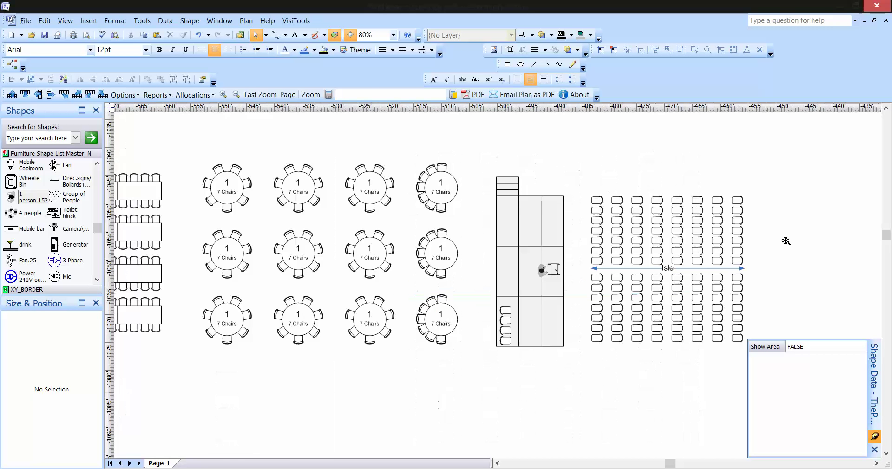
pyautogui.keyDown('ctrl'); pyautogui.keyDown('shift'); pyautogui.rightClick(787, 241); pyautogui.keyUp('shift'); pyautogui.keyUp('ctrl')
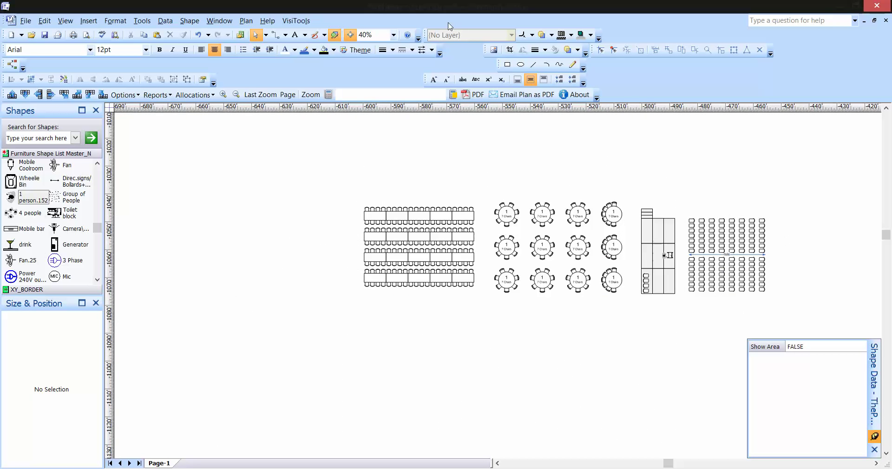
pyautogui.click(394, 35)
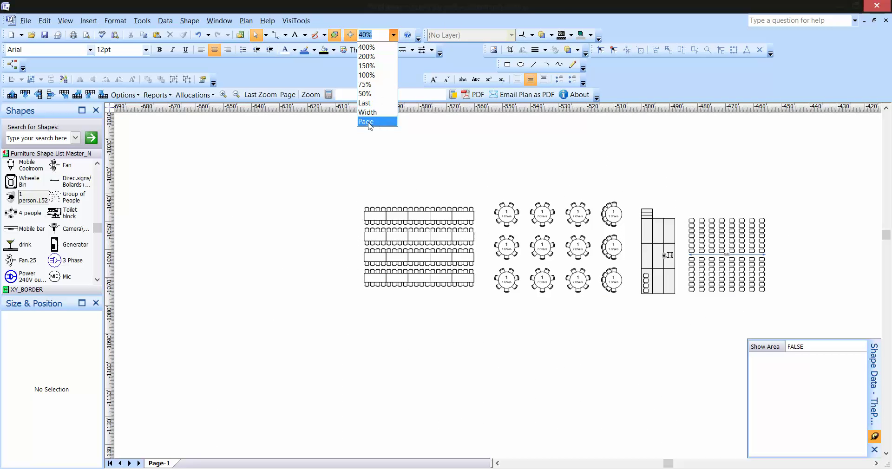
pyautogui.click(368, 122)
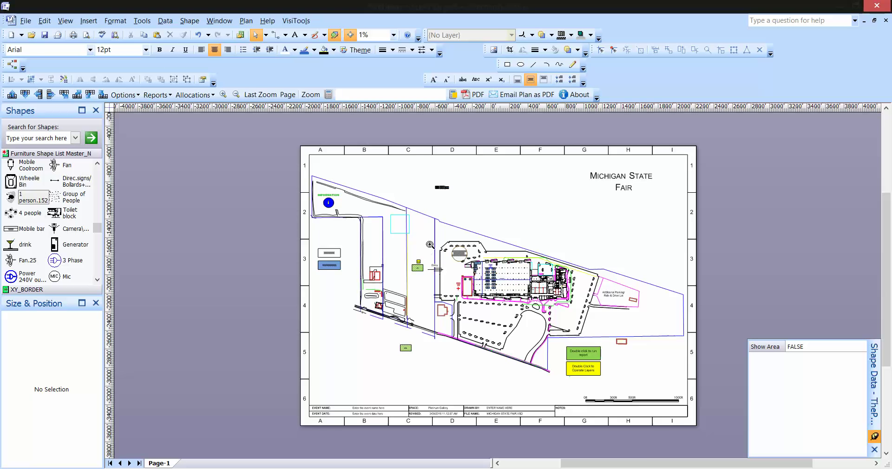
pyautogui.moveTo(421, 217)
pyautogui.mouseDown()
pyautogui.moveTo(464, 275)
pyautogui.moveTo(608, 332)
pyautogui.mouseUp()
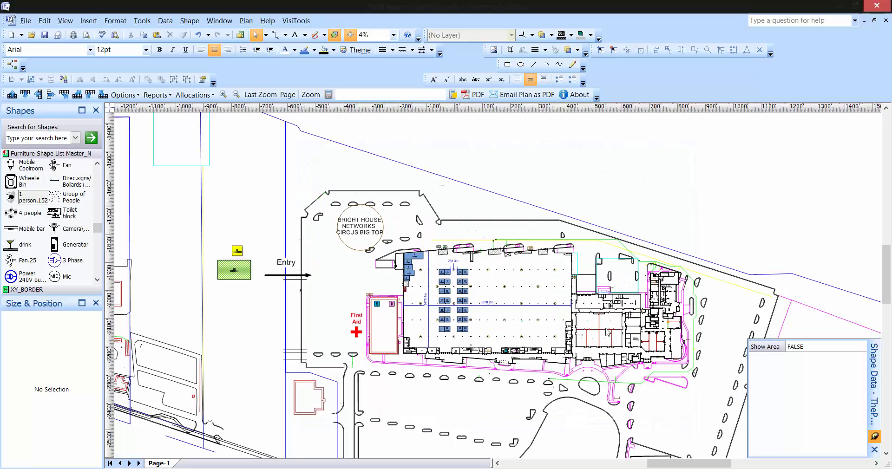
pyautogui.moveTo(395, 360); pyautogui.dragTo(434, 290)
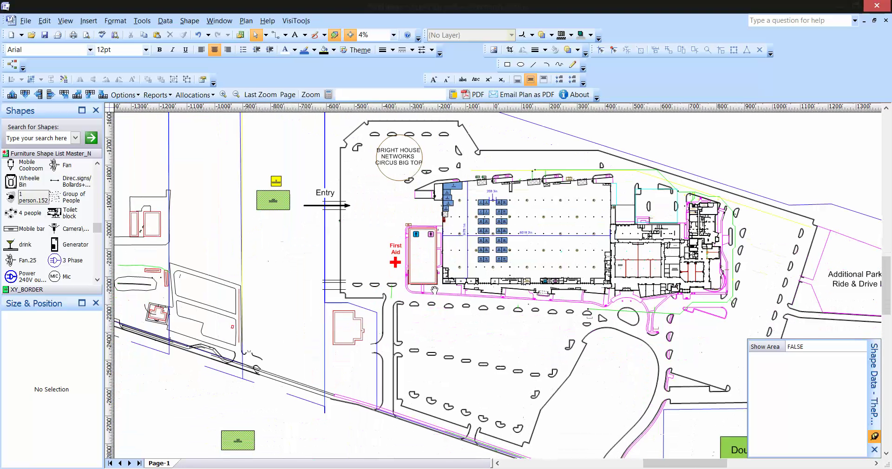
pyautogui.scroll(-3, 554, 381)
pyautogui.hscroll(3, 553, 381)
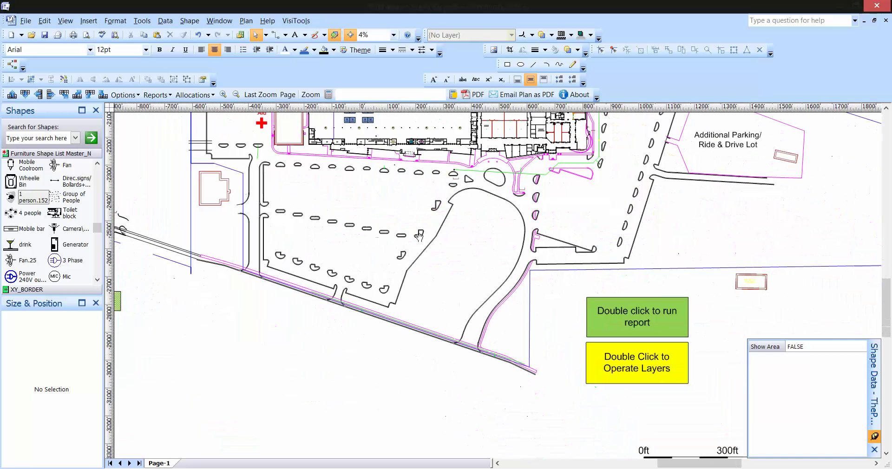
# Open the layer properties from the "Double Click to Operate Layers" shape and review the layers from Building to Water, checking the Water layer's visibility.
pyautogui.doubleClick(638, 364)
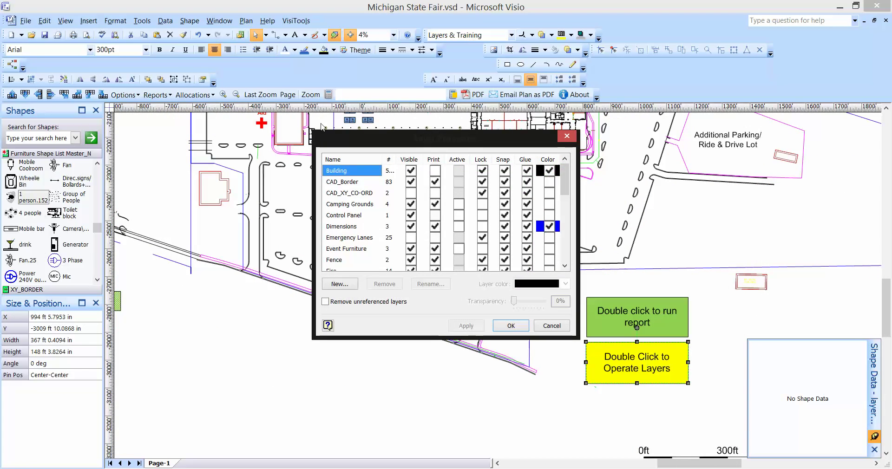
pyautogui.click(344, 237)
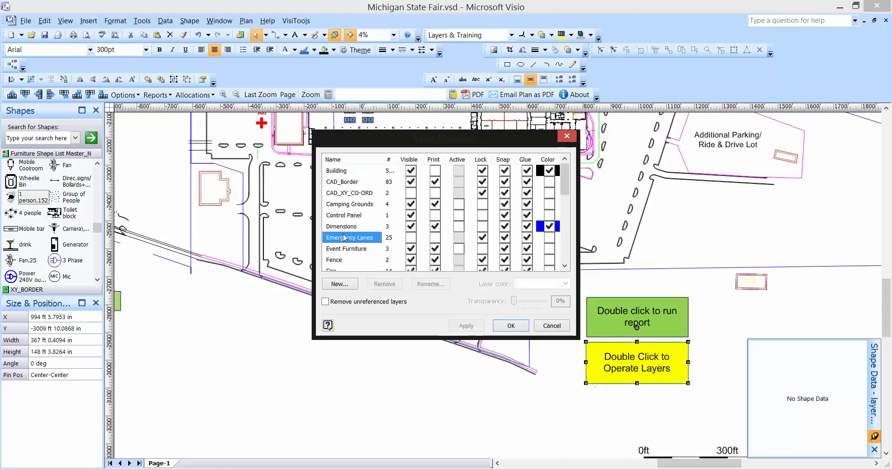
pyautogui.click(339, 262)
pyautogui.scroll(-2, 368, 239)
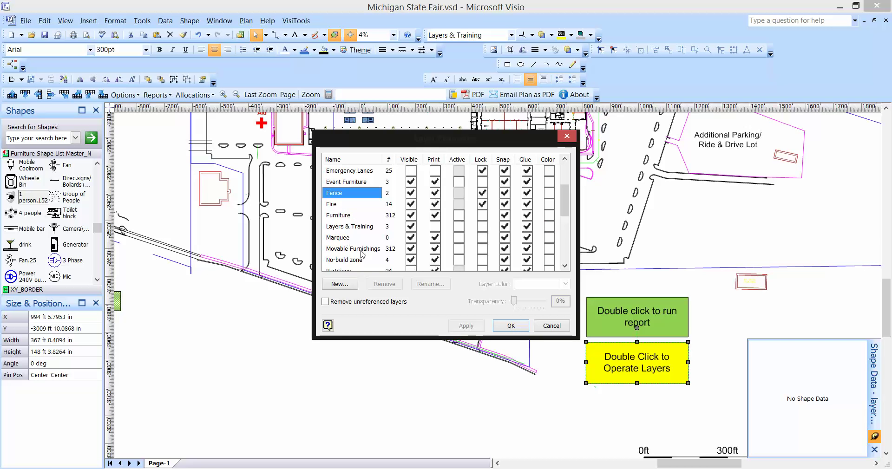
pyautogui.click(349, 261)
pyautogui.scroll(-2, 349, 261)
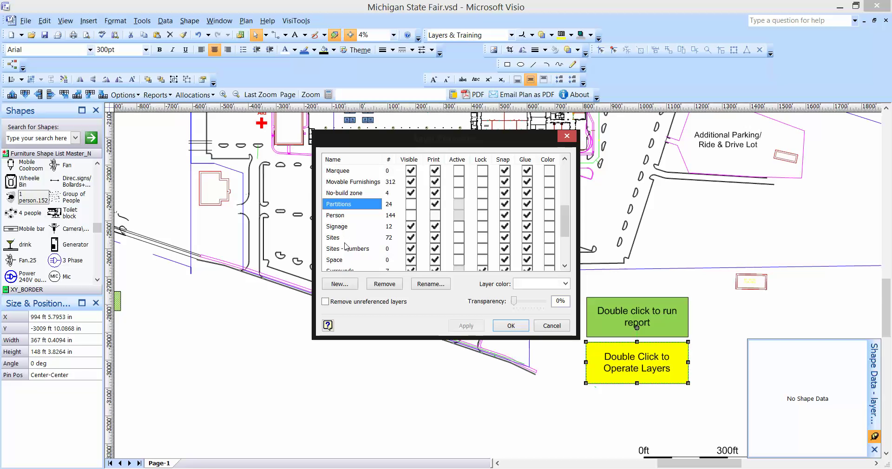
pyautogui.scroll(-3, 346, 240)
pyautogui.click(344, 239)
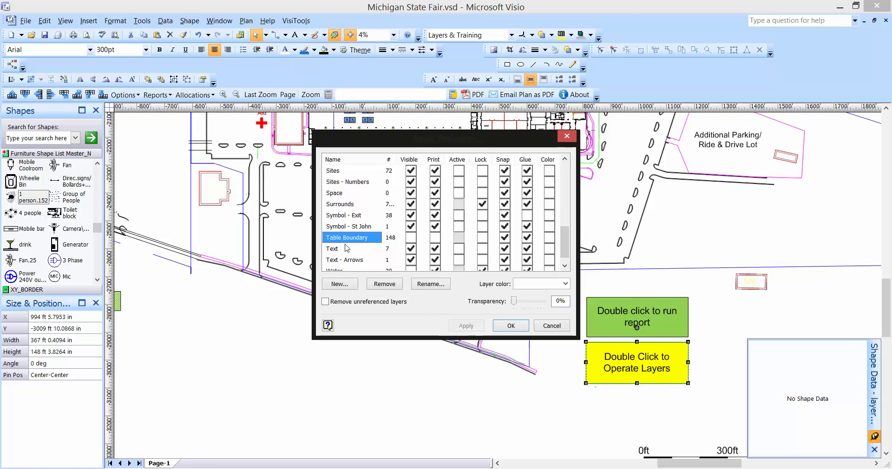
pyautogui.scroll(-1, 345, 256)
pyautogui.click(336, 261)
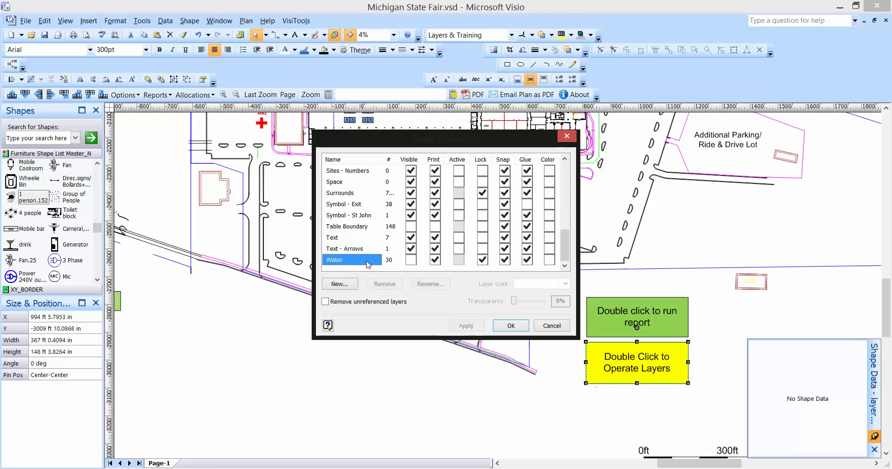
pyautogui.click(412, 261)
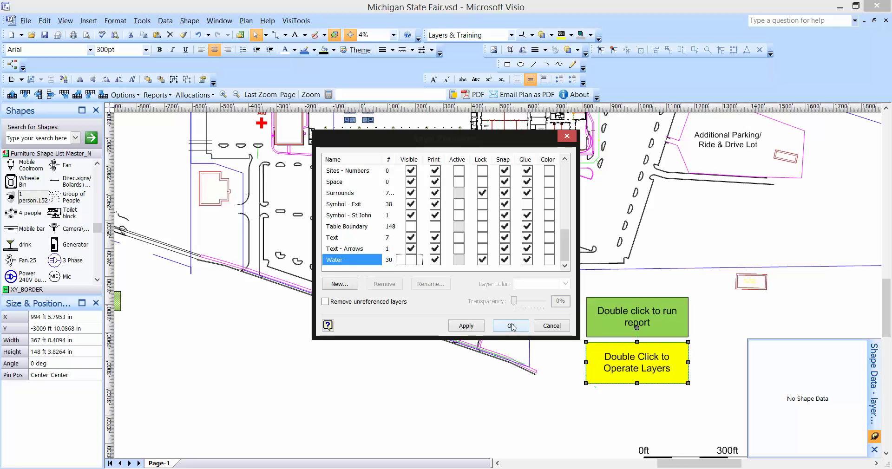
pyautogui.click(511, 326)
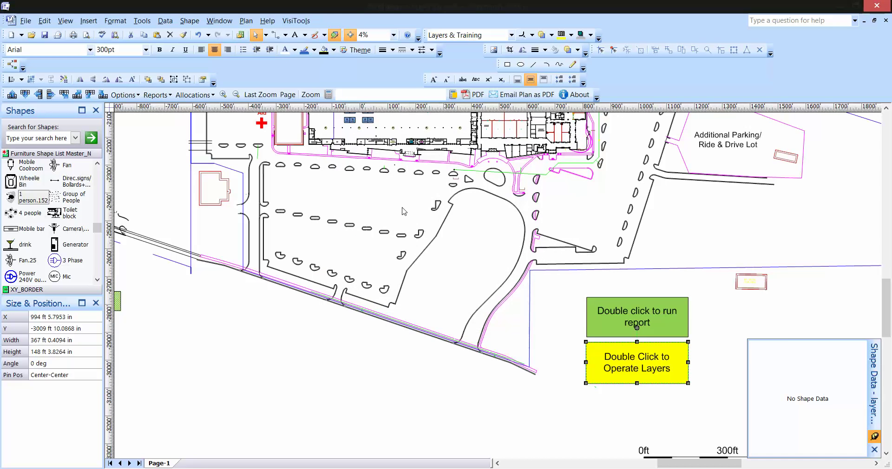
# Zoom in on the exhibition hall and select booth 21 to inspect its site data.
pyautogui.click(403, 212)
pyautogui.scroll(5, 349, 204)
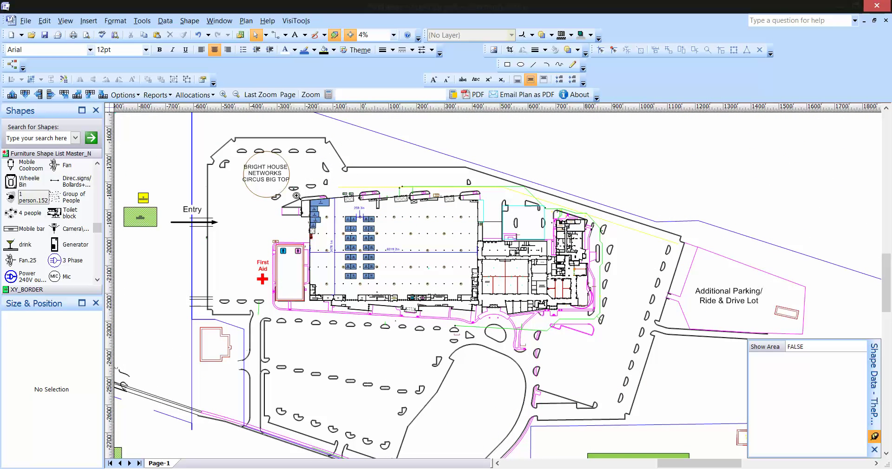
pyautogui.moveTo(295, 187); pyautogui.dragTo(603, 326)
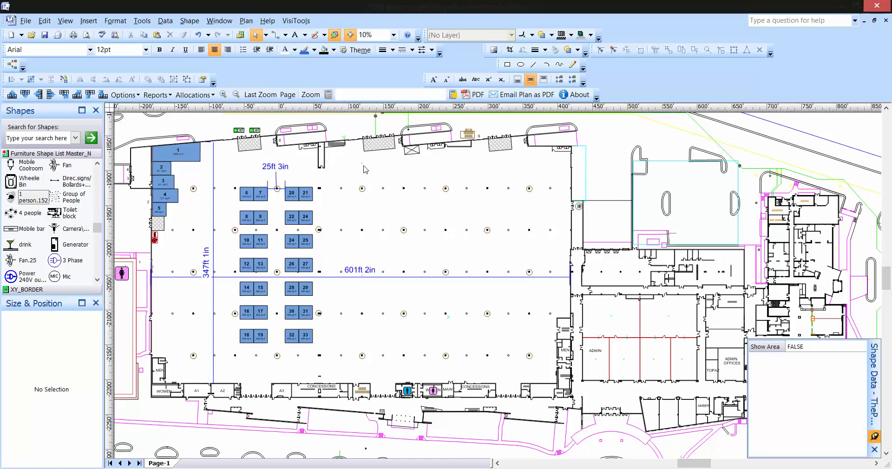
pyautogui.click(308, 192)
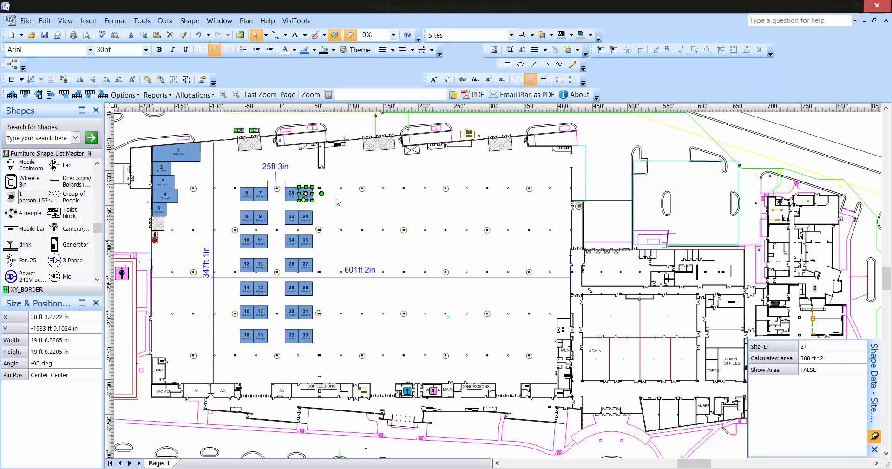
pyautogui.click(355, 212)
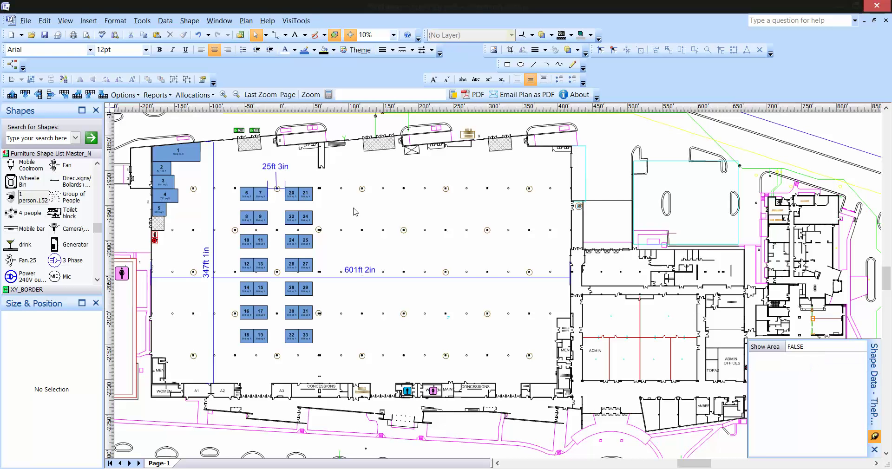
# Nudge the hall's horizontal width dimension slightly and copy the vertical dimension across to the last circled pillar near the hall's right wall.
pyautogui.click(359, 277)
pyautogui.moveTo(399, 279)
pyautogui.mouseDown()
pyautogui.moveTo(399, 258)
pyautogui.moveTo(398, 278)
pyautogui.mouseUp()
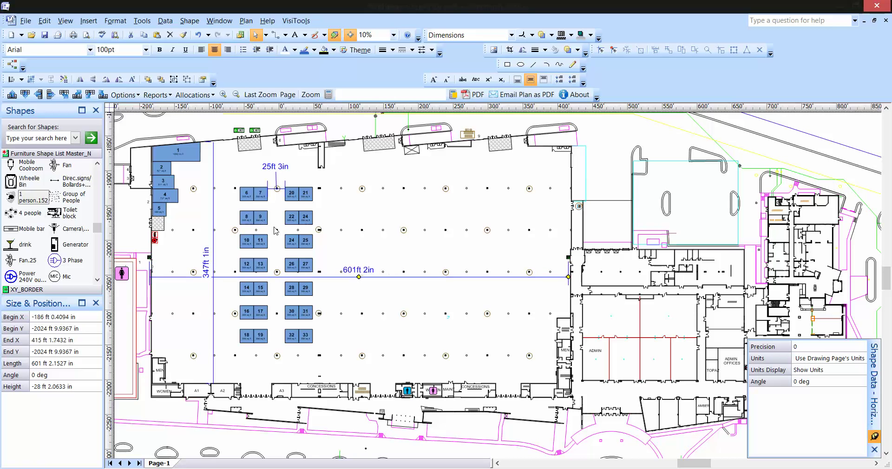
pyautogui.click(214, 213)
pyautogui.moveTo(215, 214); pyautogui.dragTo(531, 218)
# Shorten the copied vertical dimension to about 275 ft 11 in by moving its upper end to the lower edge of the circle around the upper pillar.
pyautogui.moveTo(529, 141); pyautogui.dragTo(529, 189)
pyautogui.moveTo(486, 166); pyautogui.dragTo(557, 214)
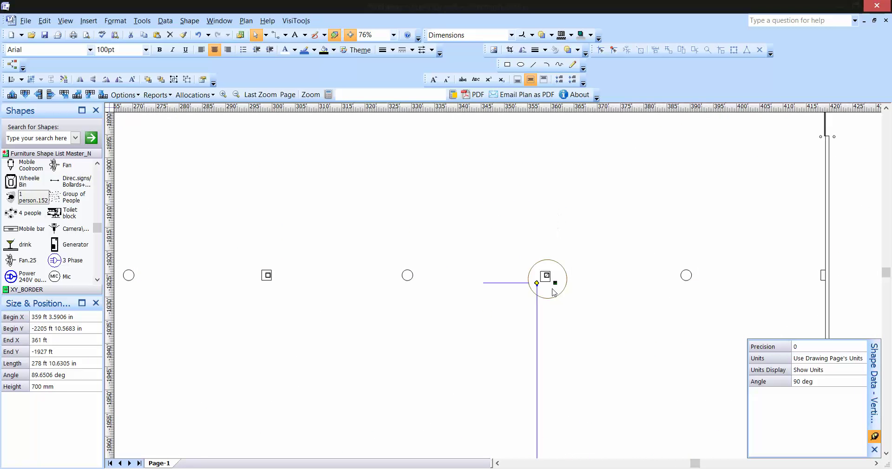
pyautogui.moveTo(553, 281); pyautogui.dragTo(561, 296)
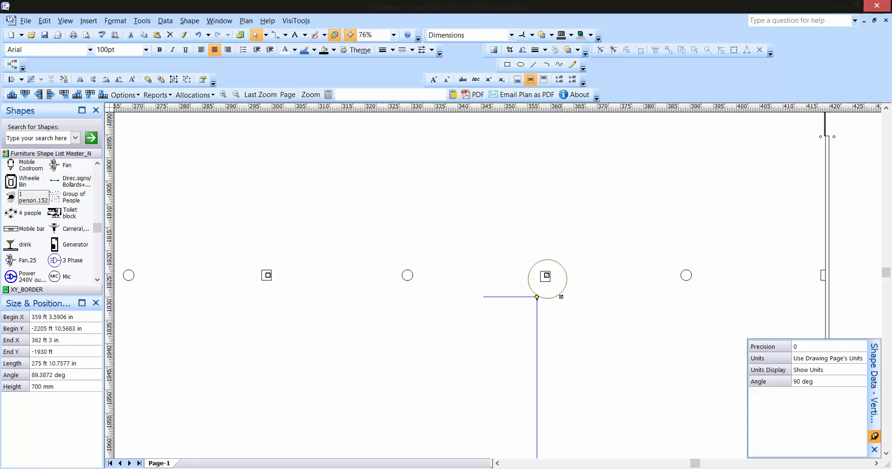
pyautogui.click(260, 94)
pyautogui.moveTo(471, 251); pyautogui.dragTo(563, 323)
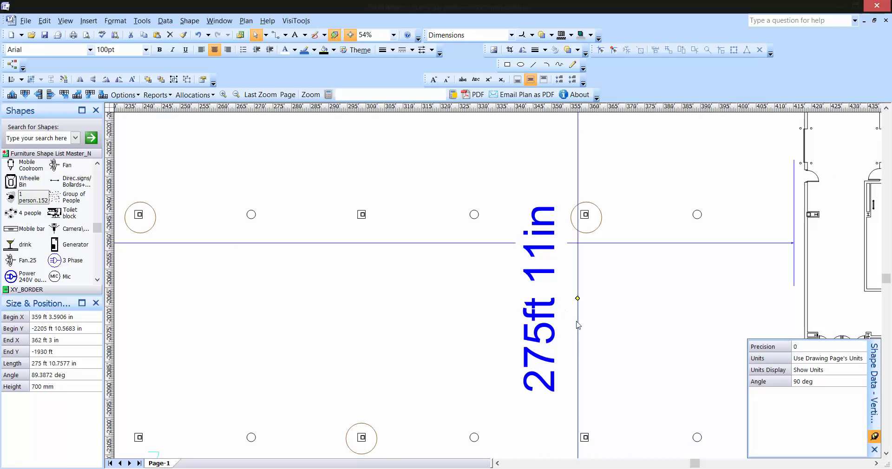
pyautogui.click(257, 95)
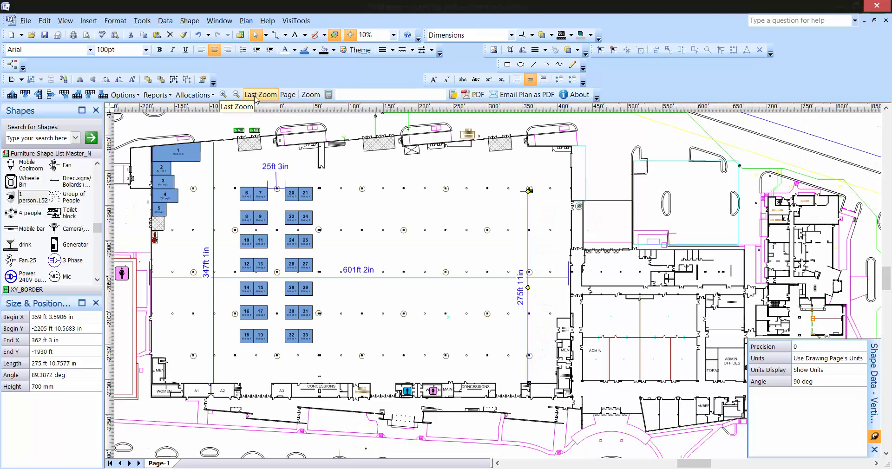
# Examine the pillars in the hall's open floor and select the hatched no-build zone in front of the doors with the two EXIT signs.
pyautogui.click(406, 246)
pyautogui.moveTo(350, 178)
pyautogui.mouseDown()
pyautogui.moveTo(468, 238)
pyautogui.moveTo(488, 273)
pyautogui.mouseUp()
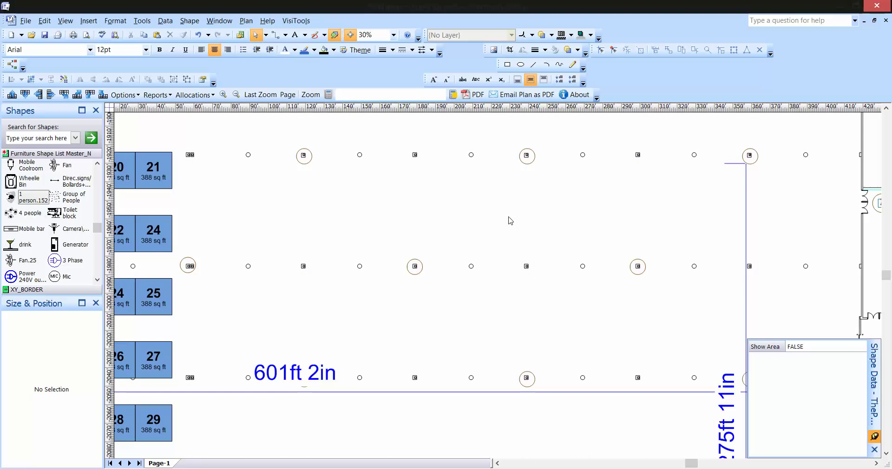
pyautogui.rightClick(500, 192)
pyautogui.scroll(2, 322, 181)
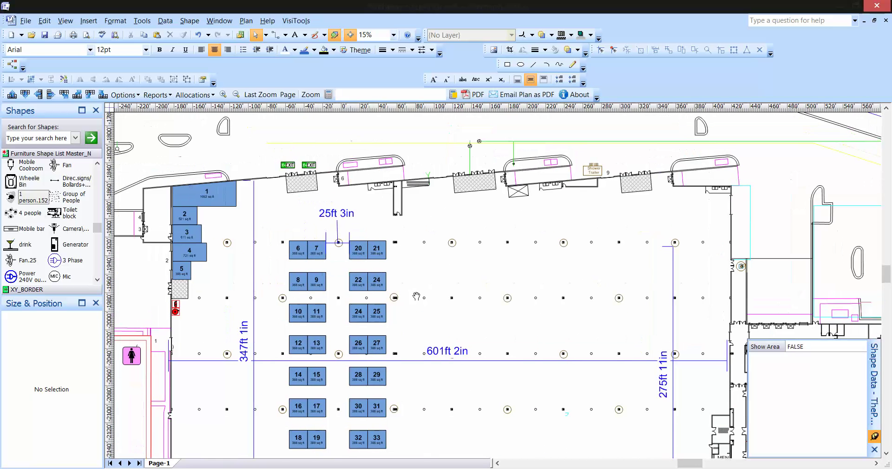
pyautogui.moveTo(269, 158); pyautogui.dragTo(353, 215)
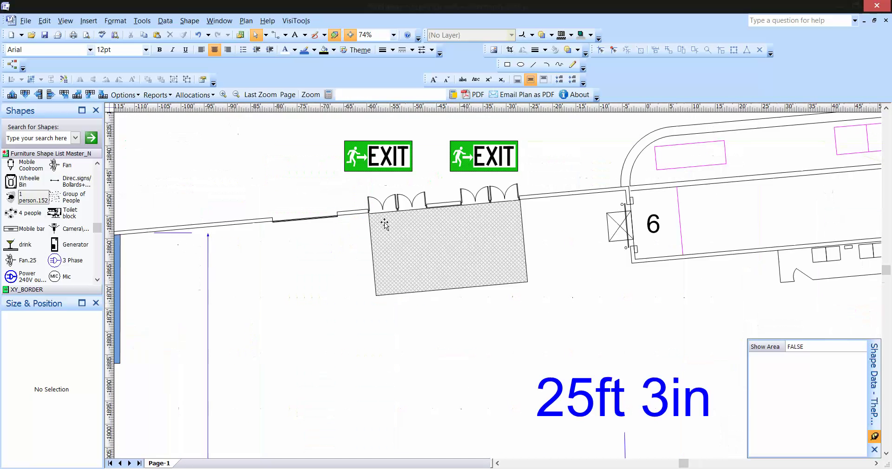
pyautogui.click(443, 236)
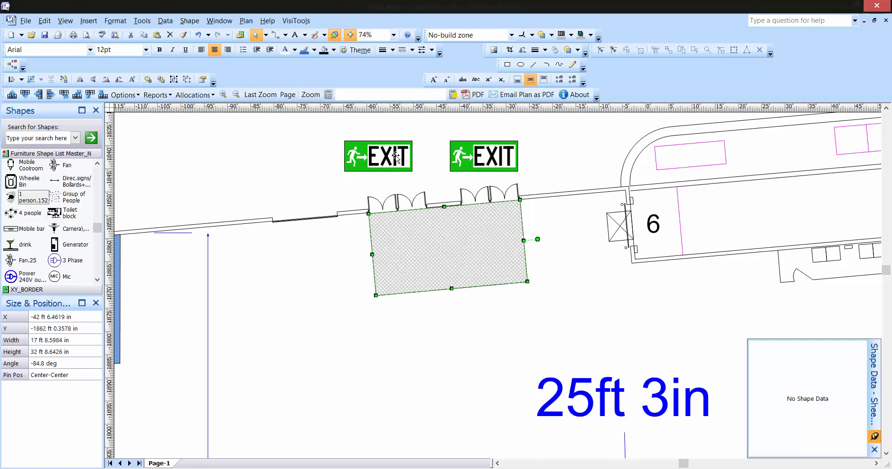
# Fill the no-build zone in front of the EXIT doors with red and give its fill pattern a dark grey color.
pyautogui.click(335, 52)
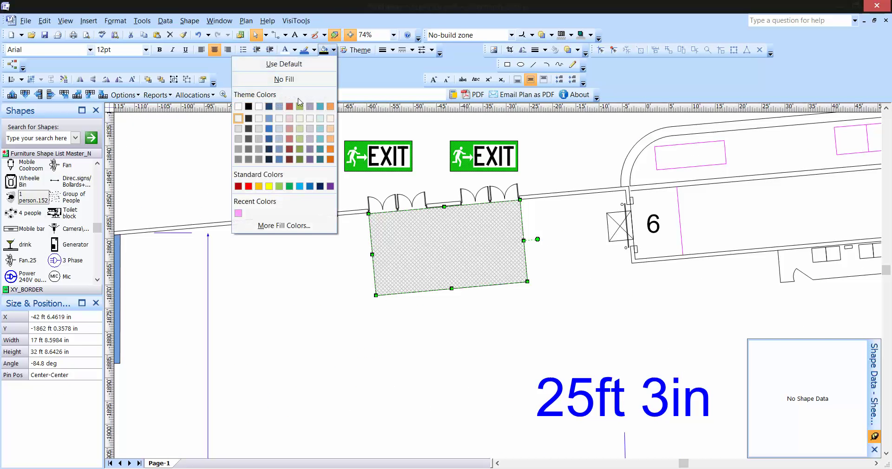
pyautogui.click(247, 185)
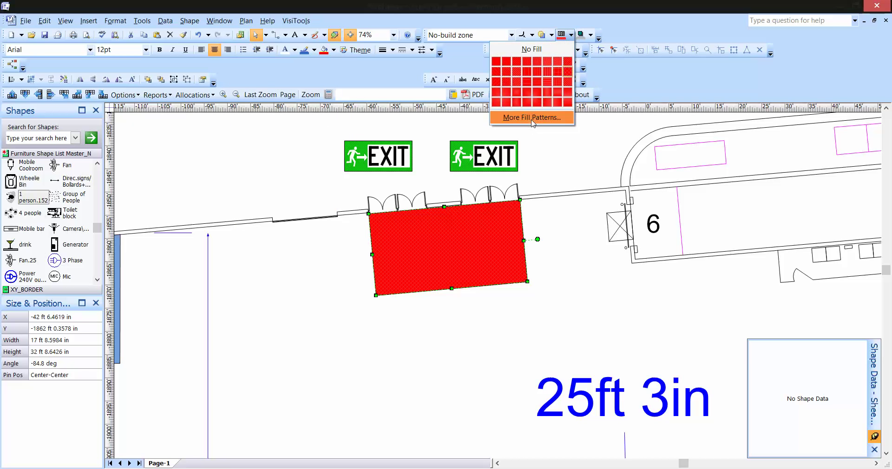
pyautogui.click(532, 117)
pyautogui.click(431, 199)
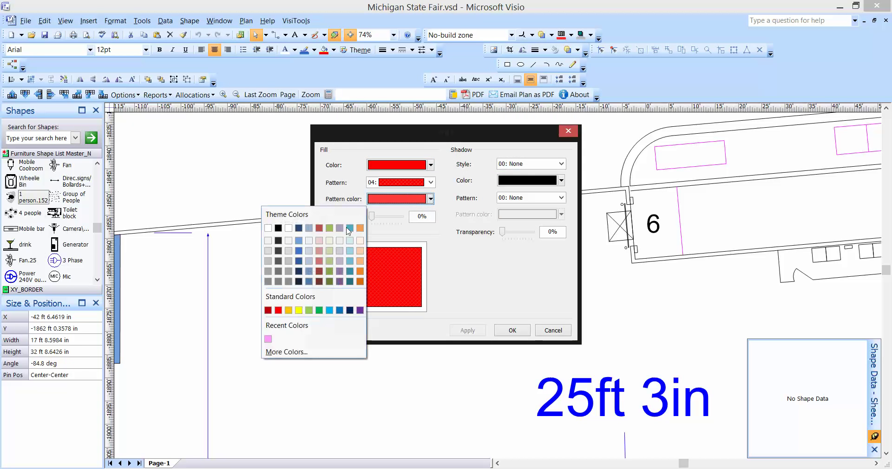
pyautogui.click(276, 262)
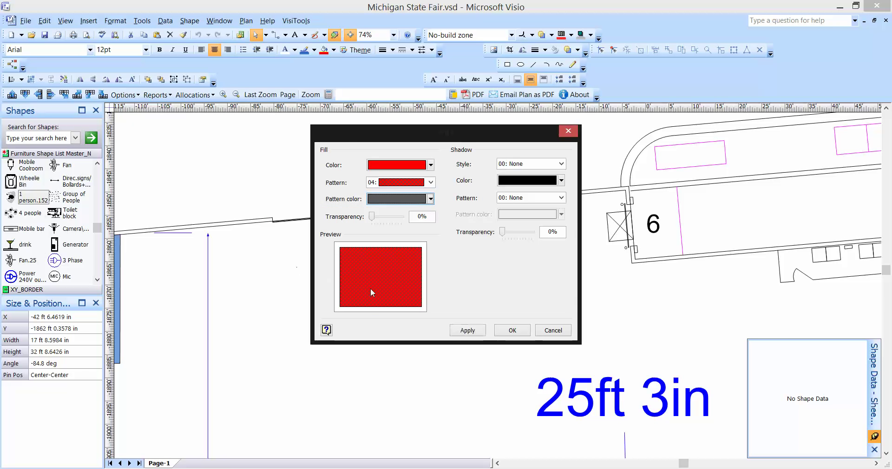
pyautogui.click(513, 330)
pyautogui.click(558, 297)
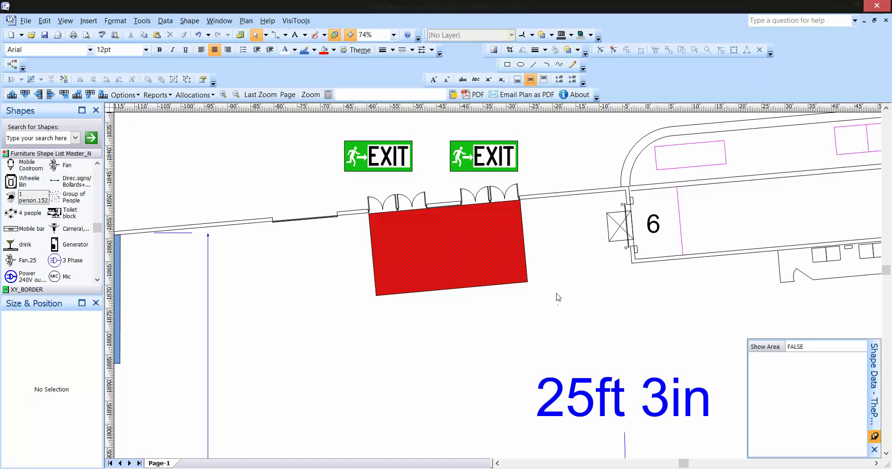
# Examine the booth rows in the hall and select booths 6 and 7 to inspect their site data.
pyautogui.scroll(-5, 558, 297)
pyautogui.scroll(-5, 428, 174)
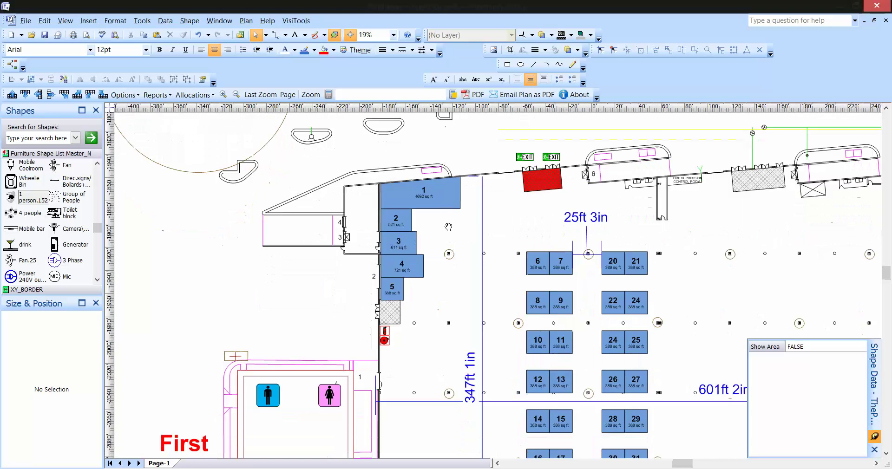
pyautogui.moveTo(406, 283)
pyautogui.mouseDown()
pyautogui.moveTo(348, 349)
pyautogui.moveTo(311, 264)
pyautogui.moveTo(265, 258)
pyautogui.moveTo(286, 257)
pyautogui.moveTo(302, 306)
pyautogui.mouseUp()
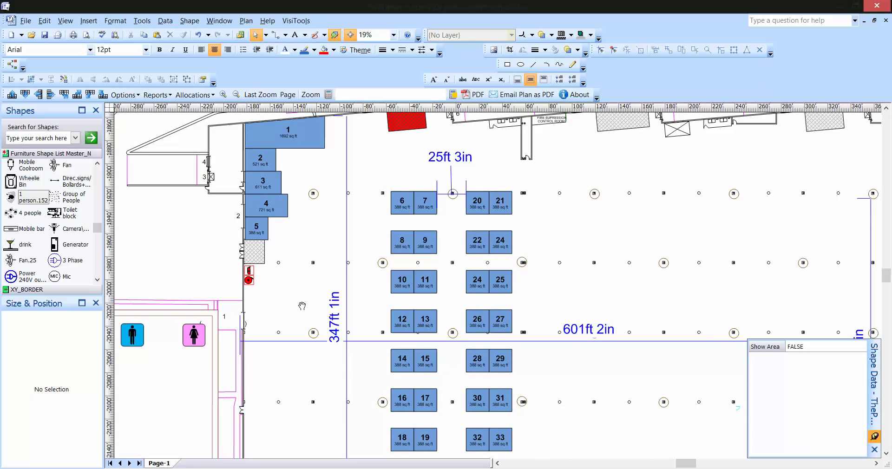
pyautogui.moveTo(364, 150); pyautogui.dragTo(572, 289)
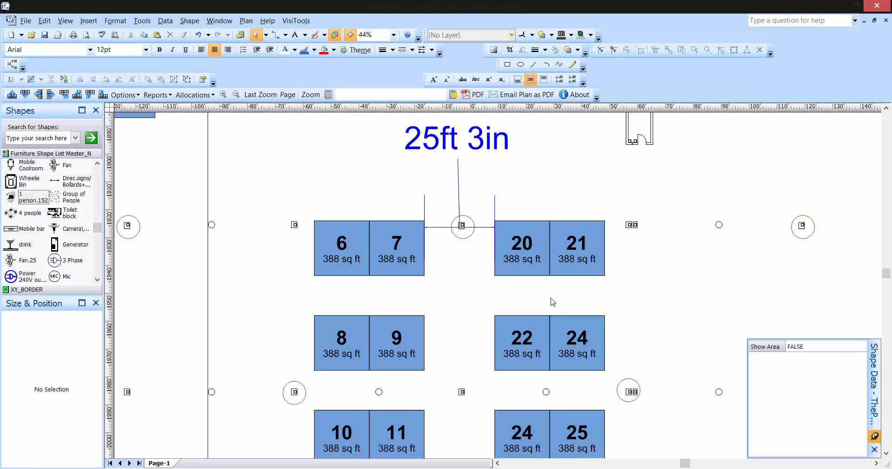
pyautogui.click(348, 241)
pyautogui.click(397, 240)
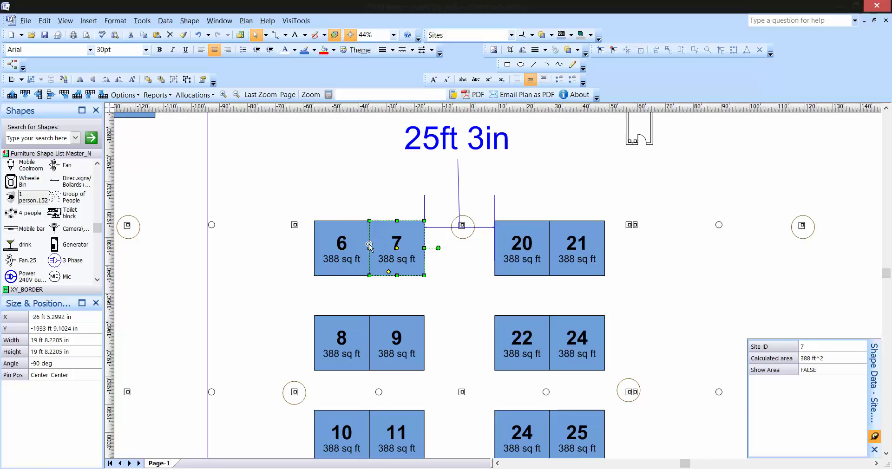
pyautogui.click(339, 205)
# Copy booth 21 onto the open floor beyond the paired pillars and stretch the copy downward to about 32 ft 10 in long.
pyautogui.moveTo(465, 190); pyautogui.dragTo(642, 300)
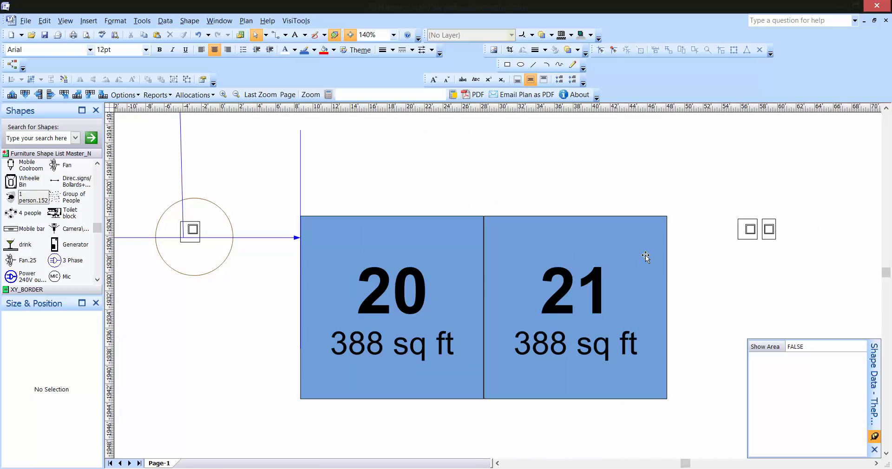
pyautogui.moveTo(694, 287); pyautogui.dragTo(554, 225)
pyautogui.keyDown('ctrl'); pyautogui.keyDown('shift'); pyautogui.rightClick(561, 231); pyautogui.keyUp('shift'); pyautogui.keyUp('ctrl')
pyautogui.moveTo(311, 225); pyautogui.dragTo(479, 228)
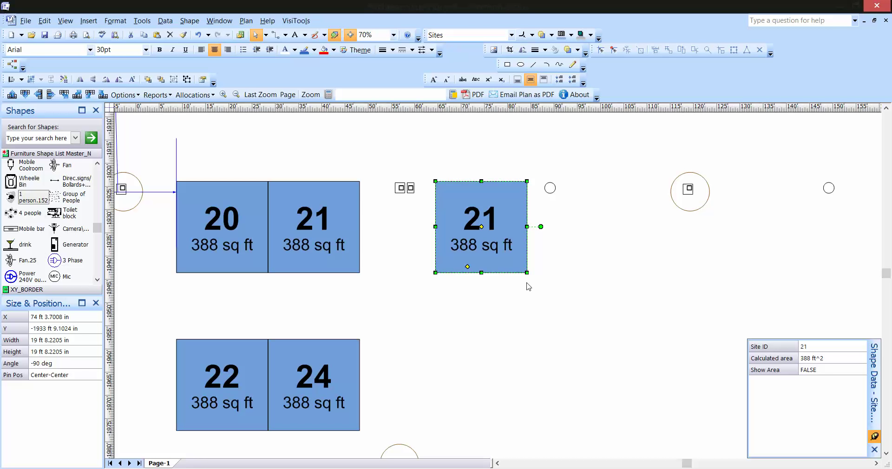
pyautogui.moveTo(481, 272); pyautogui.dragTo(481, 334)
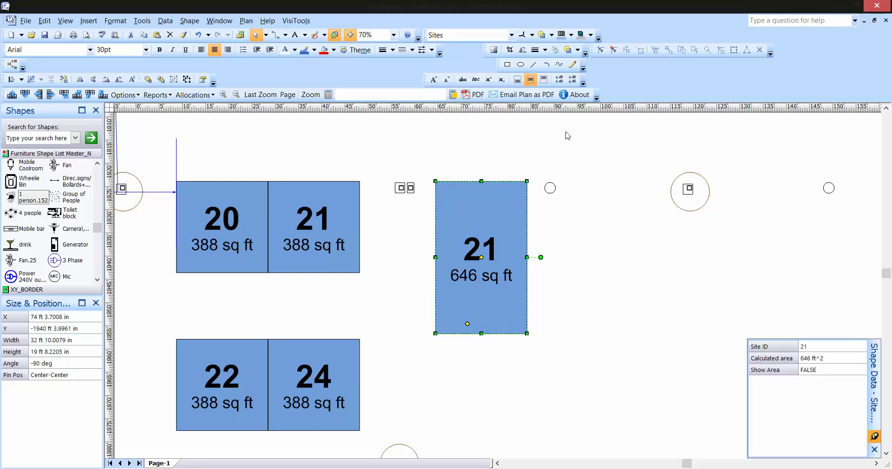
# Reshape the copied booth by extending its lower right corner outward, pulling its upper right corner inward and bowing the slanted edge into an outward arc.
pyautogui.click(576, 69)
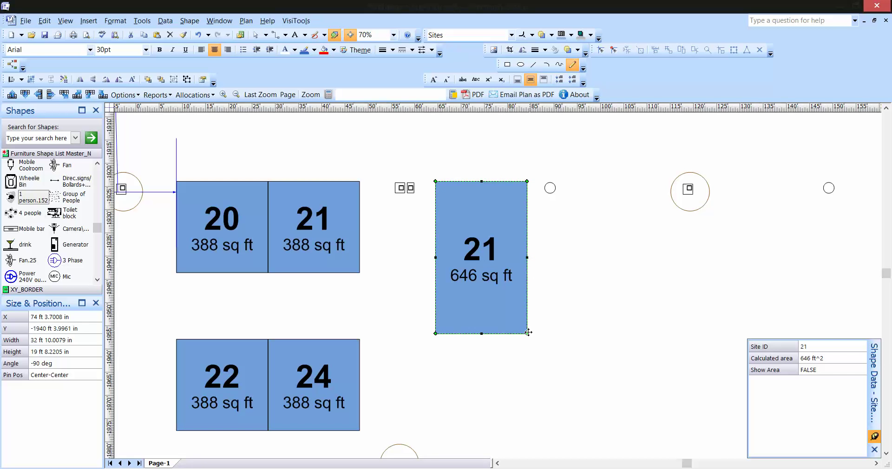
pyautogui.moveTo(533, 333); pyautogui.dragTo(609, 335)
pyautogui.moveTo(522, 182); pyautogui.dragTo(500, 182)
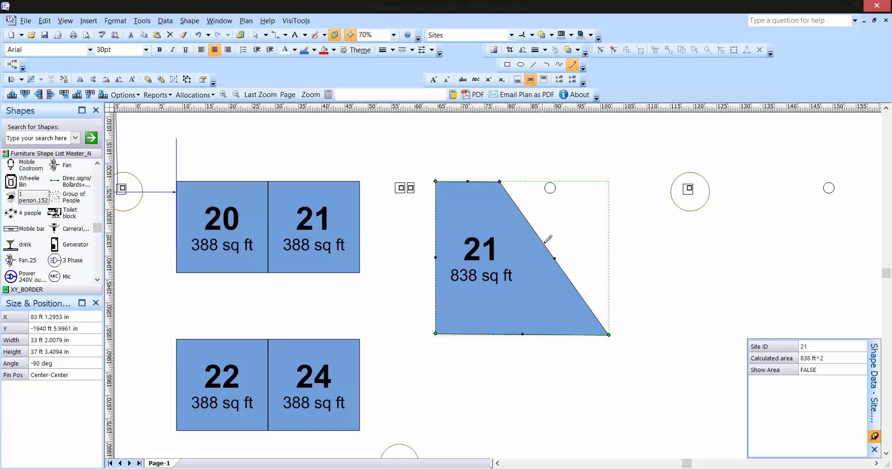
pyautogui.moveTo(554, 256); pyautogui.dragTo(580, 246)
pyautogui.click(670, 257)
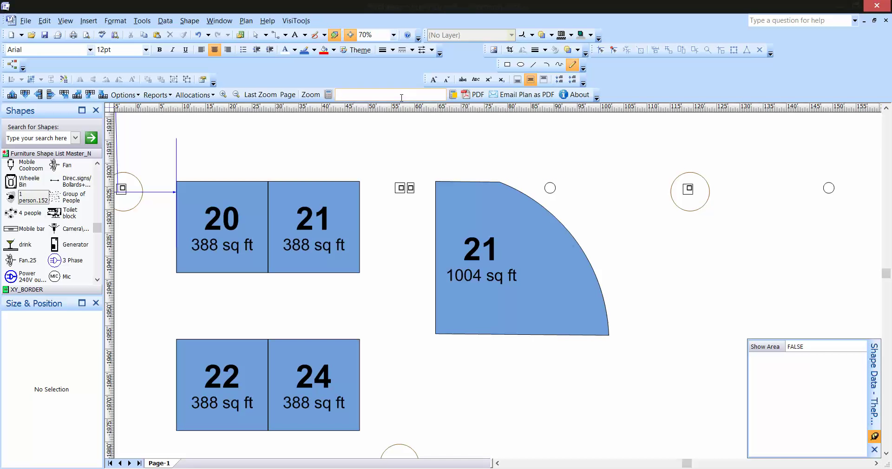
pyautogui.click(259, 37)
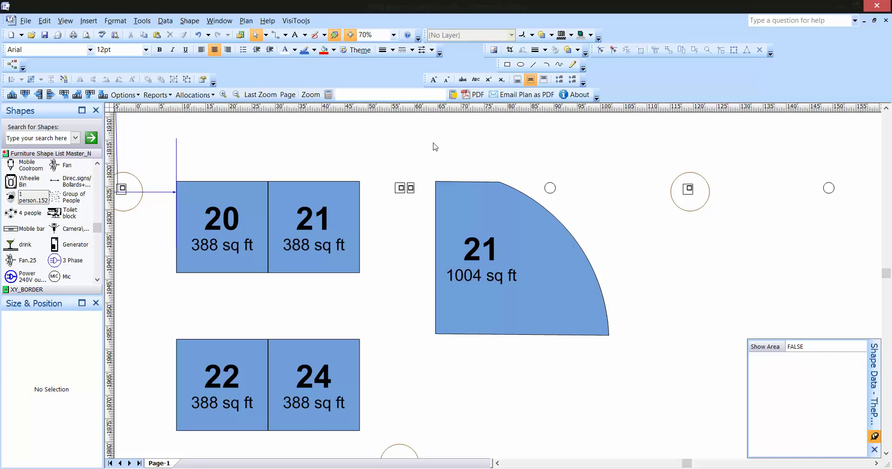
# Set the Site ID of the curved booth to 22.
pyautogui.click(475, 252)
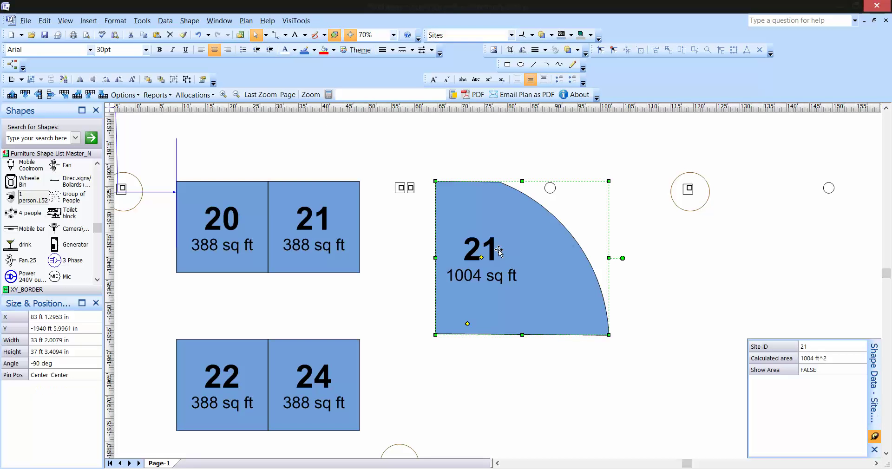
pyautogui.click(826, 348)
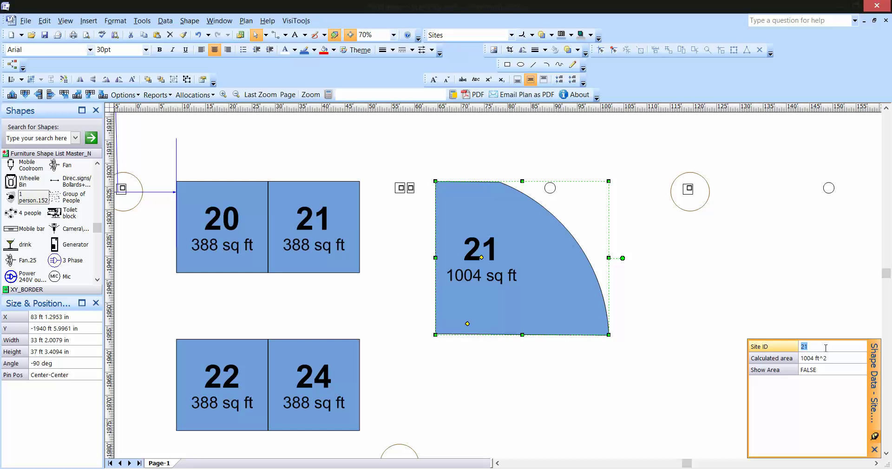
pyautogui.write('22')
pyautogui.press('Return')
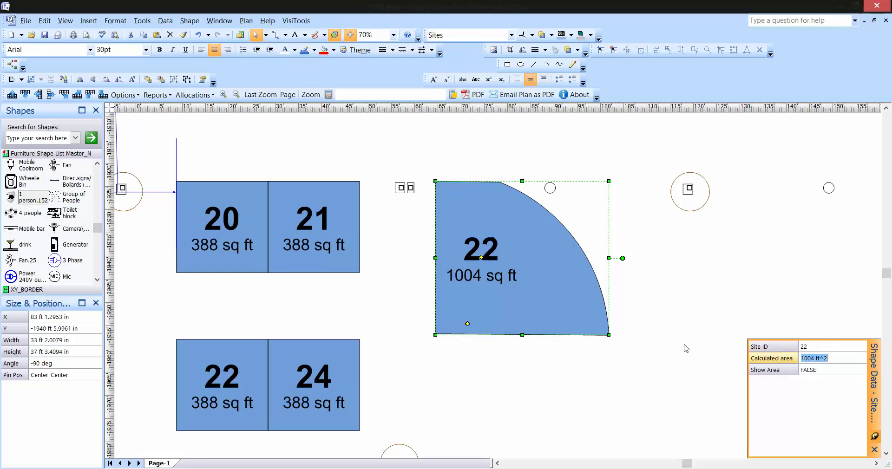
pyautogui.click(692, 276)
# Switch to Excel, review the Site Report from the first site down to the Grand Total row, and close the workbook.
pyautogui.click(394, 35)
pyautogui.click(377, 122)
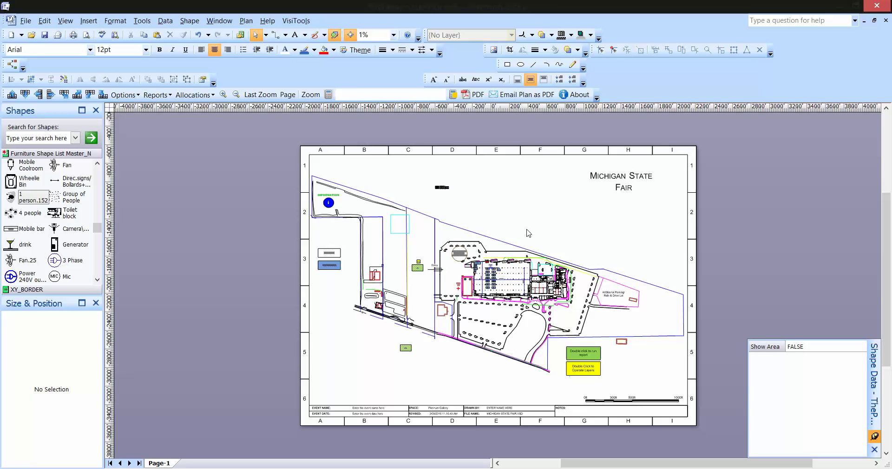
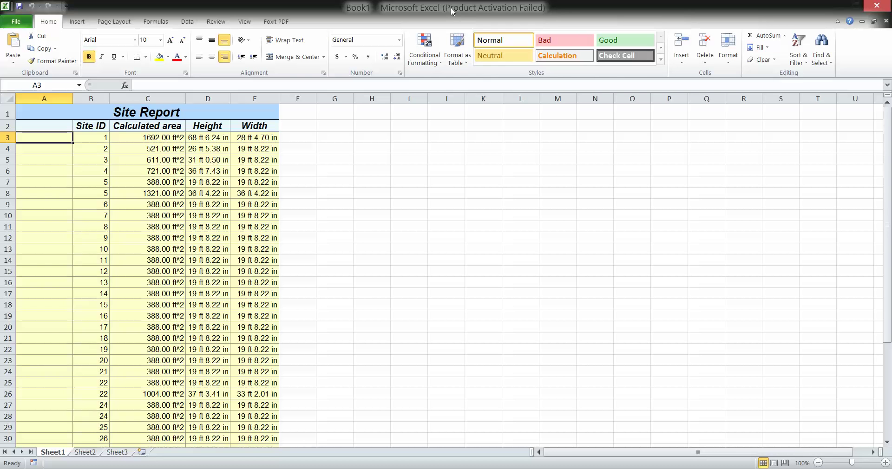
pyautogui.click(375, 226)
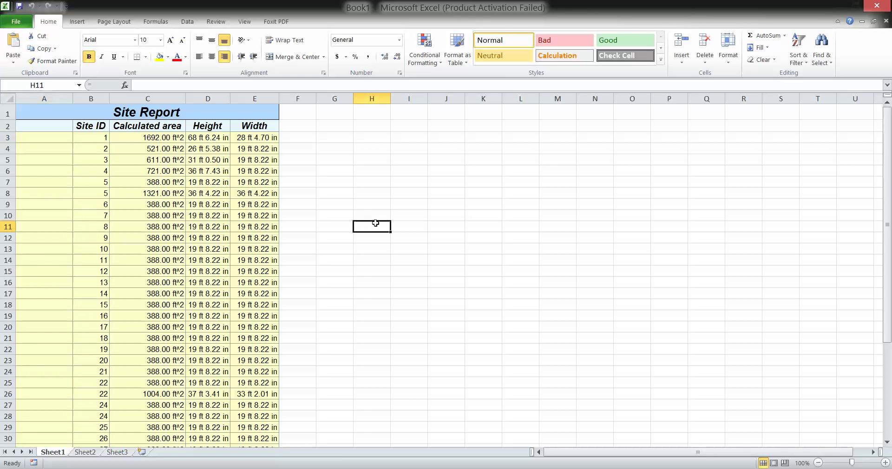
pyautogui.scroll(-6, 364, 241)
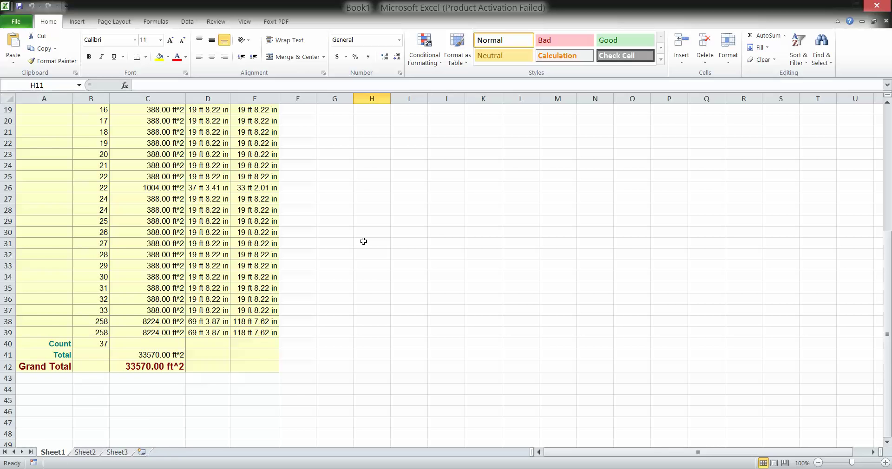
pyautogui.scroll(6, 364, 241)
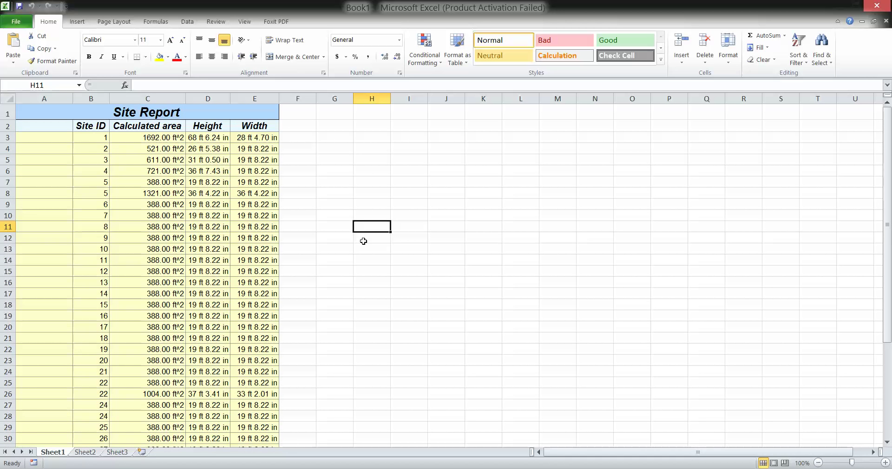
pyautogui.scroll(-6, 367, 168)
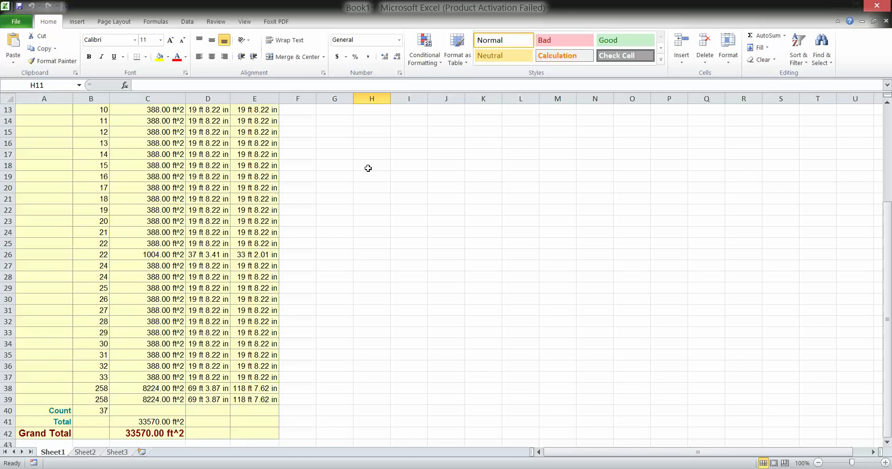
pyautogui.click(883, 9)
pyautogui.click(439, 255)
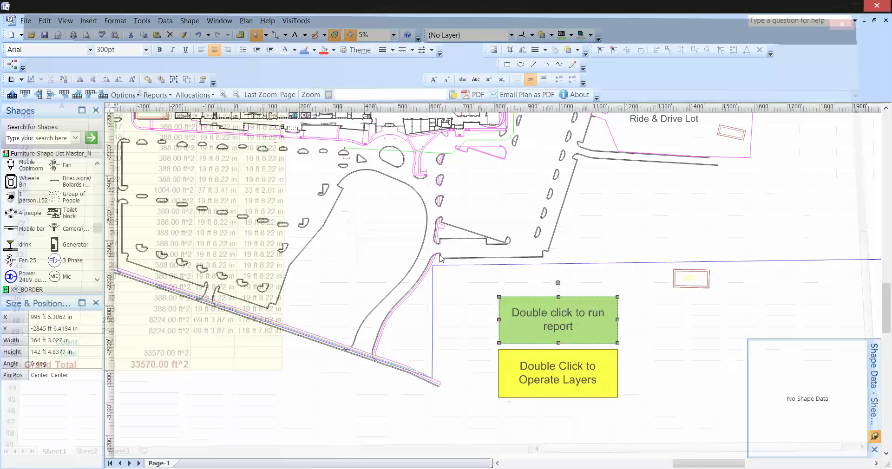
# Run the site report again from the green report shape as a Visio shape linked to the report definition.
pyautogui.doubleClick(574, 314)
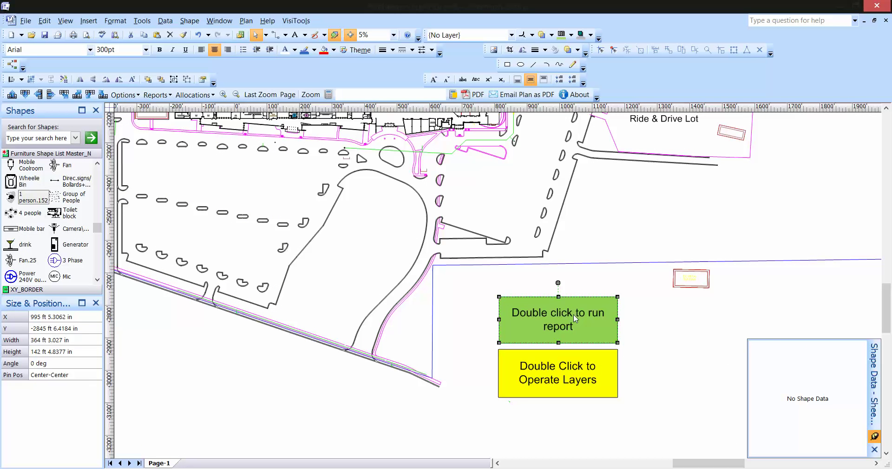
pyautogui.click(409, 205)
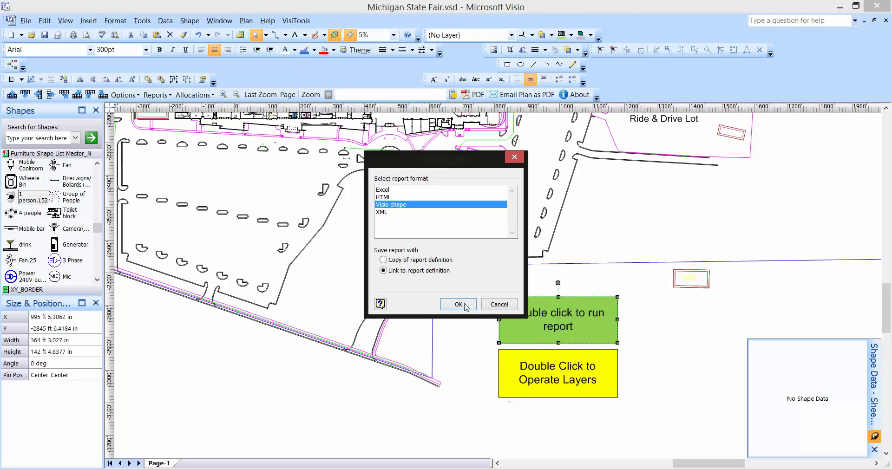
pyautogui.click(458, 305)
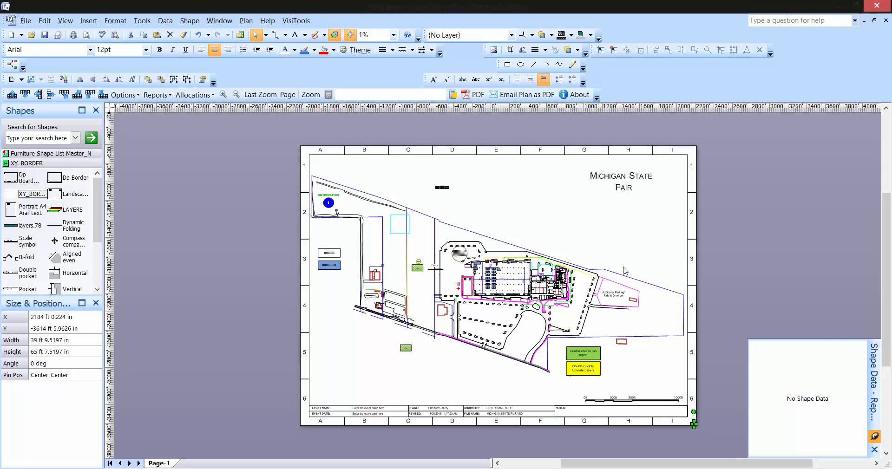
# Move the site report table fully onto the page's lower right corner and enlarge it to about 248 ft wide by 409 ft high.
pyautogui.scroll(5, 703, 430)
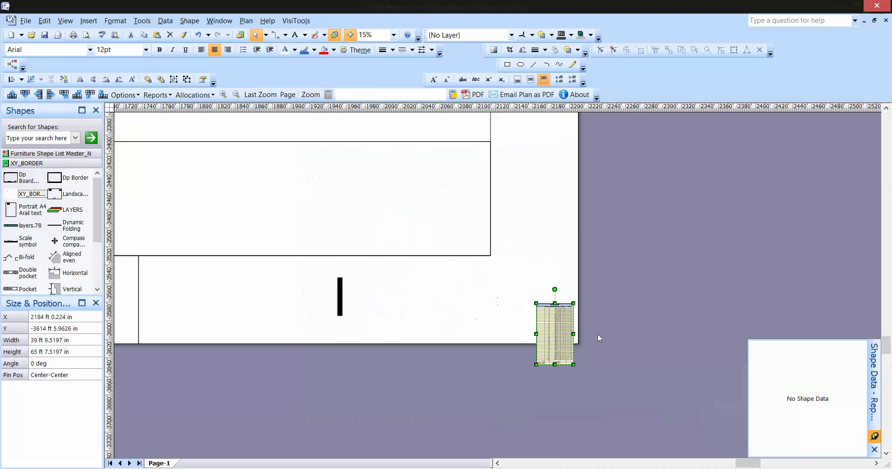
pyautogui.moveTo(557, 336); pyautogui.dragTo(541, 291)
pyautogui.moveTo(520, 259); pyautogui.dragTo(313, 145)
pyautogui.scroll(3, 398, 185)
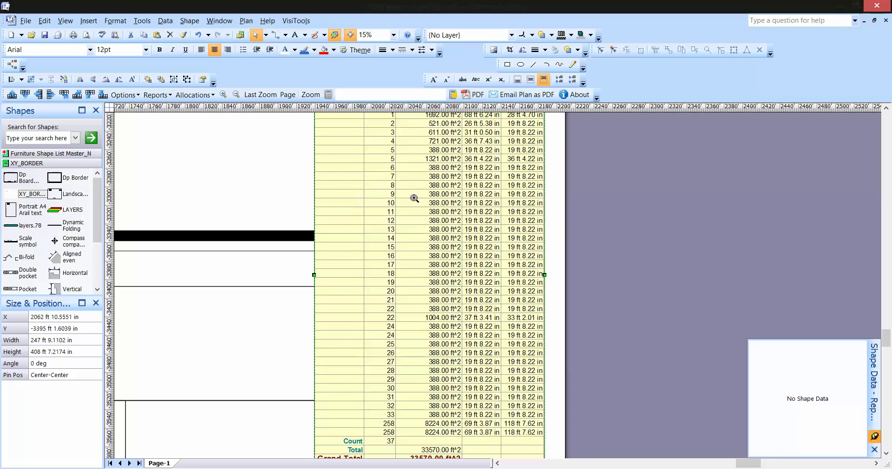
pyautogui.scroll(-2, 415, 198)
pyautogui.scroll(2, 415, 199)
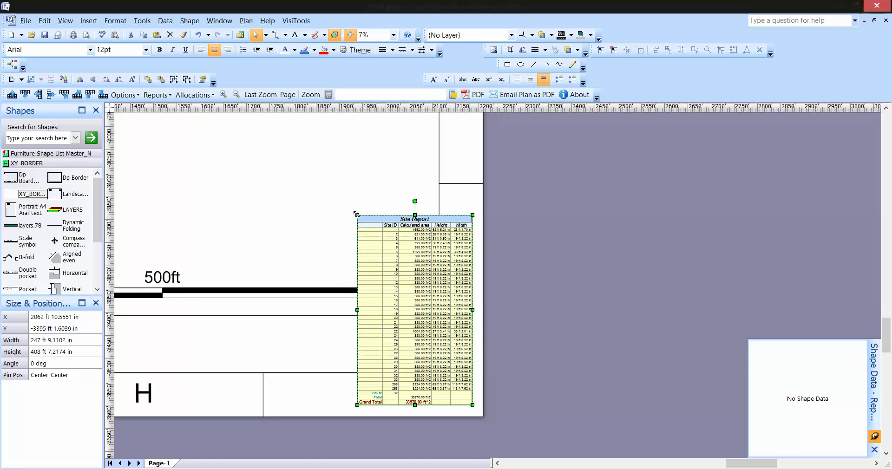
# Enlarge the site report table to about 385 ft wide by 634 ft 6 in high and move it above the scale bar.
pyautogui.moveTo(356, 215); pyautogui.dragTo(294, 171)
pyautogui.scroll(1, 418, 197)
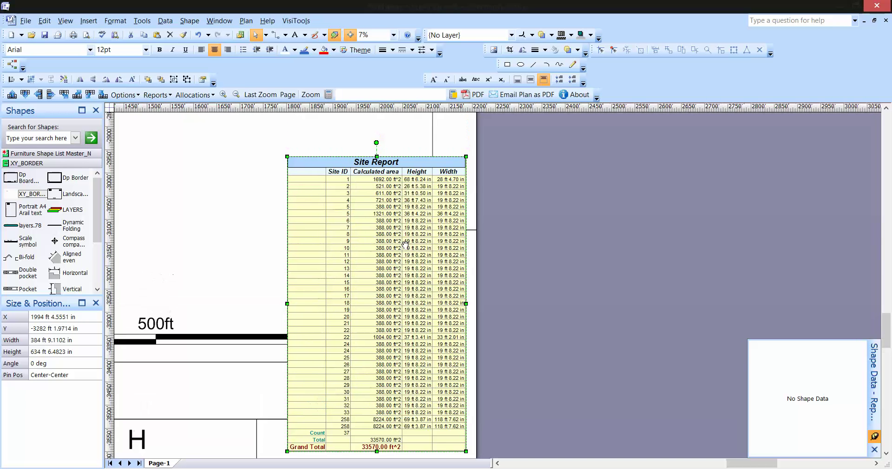
pyautogui.moveTo(408, 270); pyautogui.dragTo(333, 260)
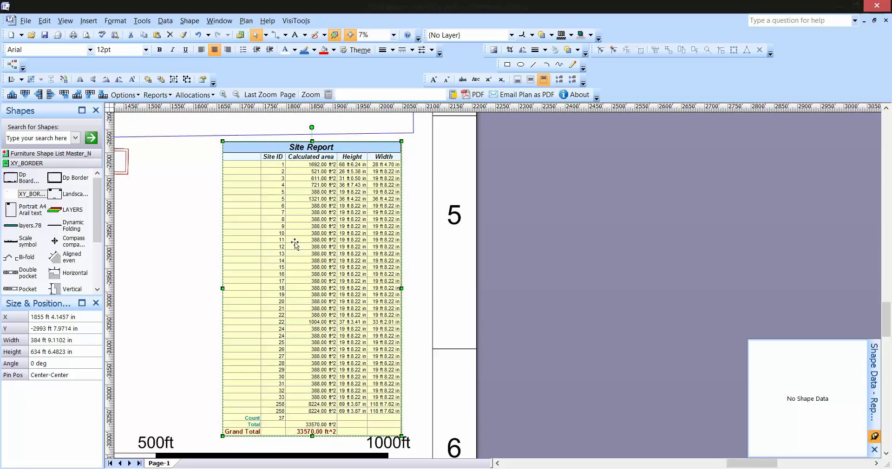
pyautogui.click(207, 219)
pyautogui.moveTo(241, 142); pyautogui.dragTo(402, 217)
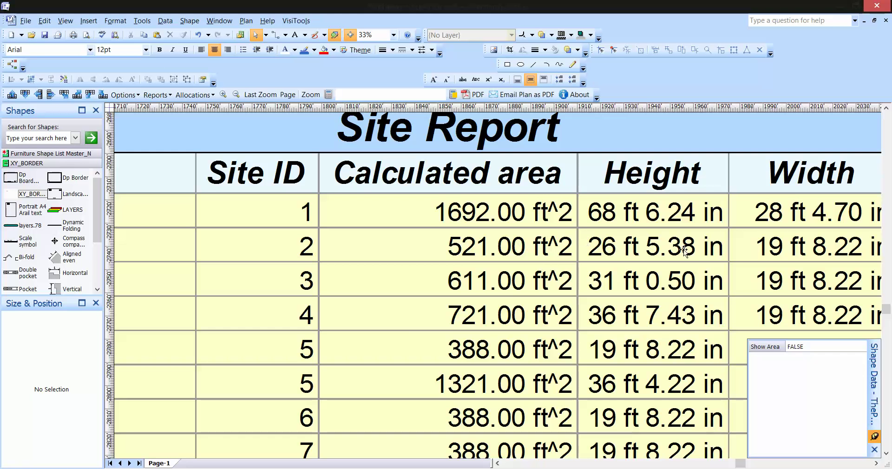
# Review the site report table on the drawing from the first site down to the Grand Total row, and return to the whole page.
pyautogui.keyDown('ctrl'); pyautogui.keyDown('shift'); pyautogui.rightClick(616, 252); pyautogui.keyUp('shift'); pyautogui.keyUp('ctrl')
pyautogui.moveTo(615, 283); pyautogui.dragTo(533, 253)
pyautogui.keyDown('ctrl'); pyautogui.keyDown('shift'); pyautogui.rightClick(534, 255); pyautogui.keyUp('shift'); pyautogui.keyUp('ctrl')
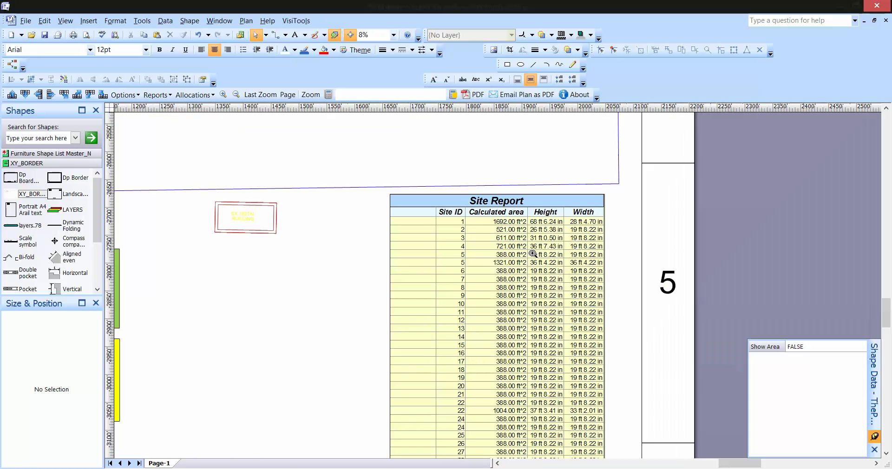
pyautogui.moveTo(514, 308)
pyautogui.mouseDown()
pyautogui.moveTo(474, 289)
pyautogui.moveTo(437, 247)
pyautogui.moveTo(435, 219)
pyautogui.mouseUp()
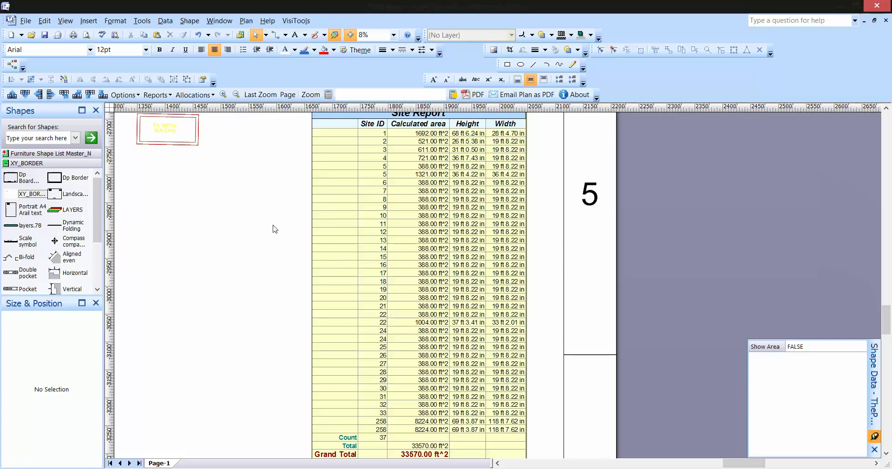
pyautogui.click(394, 35)
pyautogui.click(372, 126)
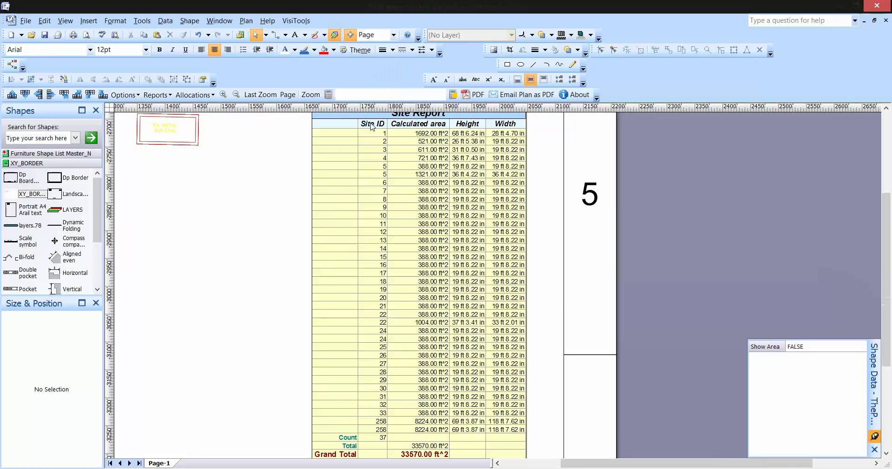
# Lengthen site 1 to about 112 ft 5 in and reshape its upper right corner to meet the sloping building wall.
pyautogui.moveTo(459, 258); pyautogui.dragTo(539, 298)
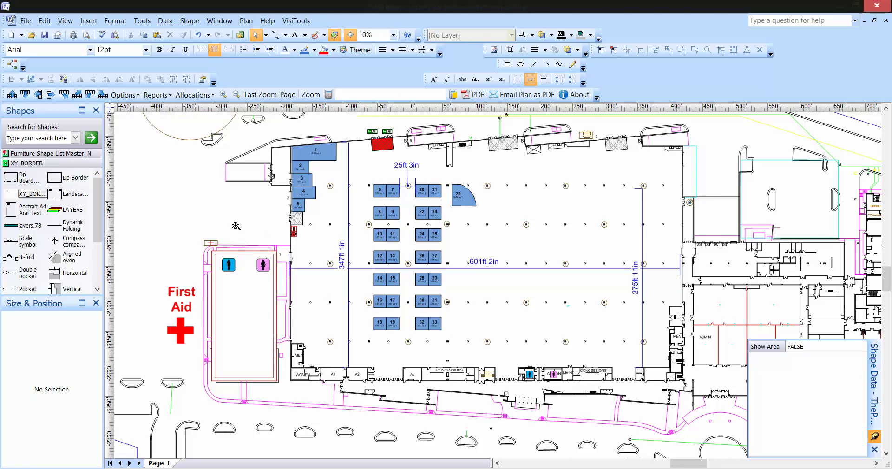
pyautogui.moveTo(236, 227); pyautogui.dragTo(323, 278)
pyautogui.moveTo(354, 169); pyautogui.dragTo(507, 287)
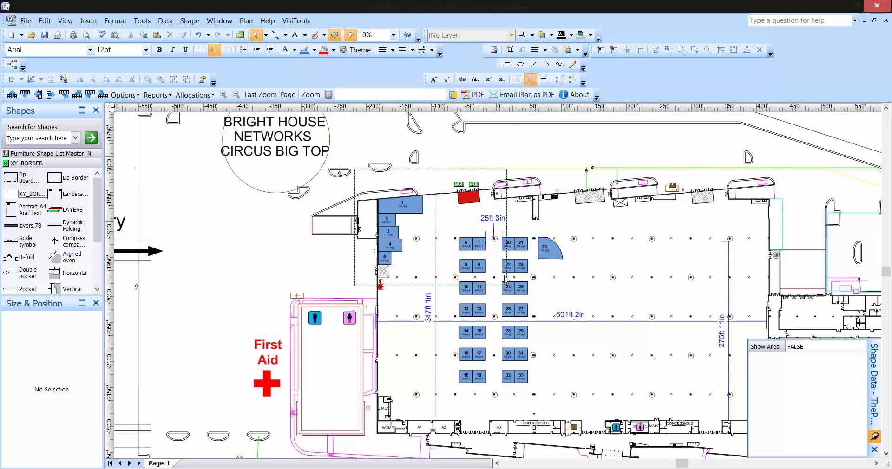
pyautogui.click(462, 225)
pyautogui.moveTo(318, 160); pyautogui.dragTo(611, 275)
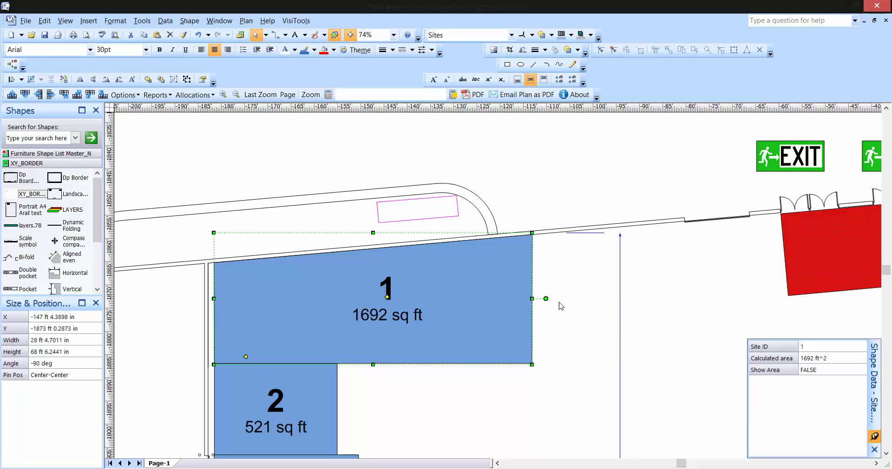
pyautogui.moveTo(533, 298); pyautogui.dragTo(736, 298)
pyautogui.click(572, 65)
pyautogui.moveTo(736, 237); pyautogui.dragTo(737, 218)
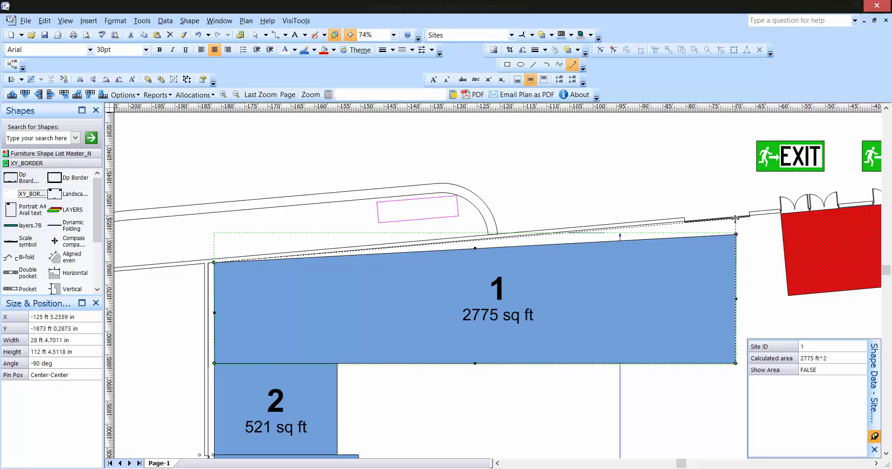
pyautogui.click(666, 173)
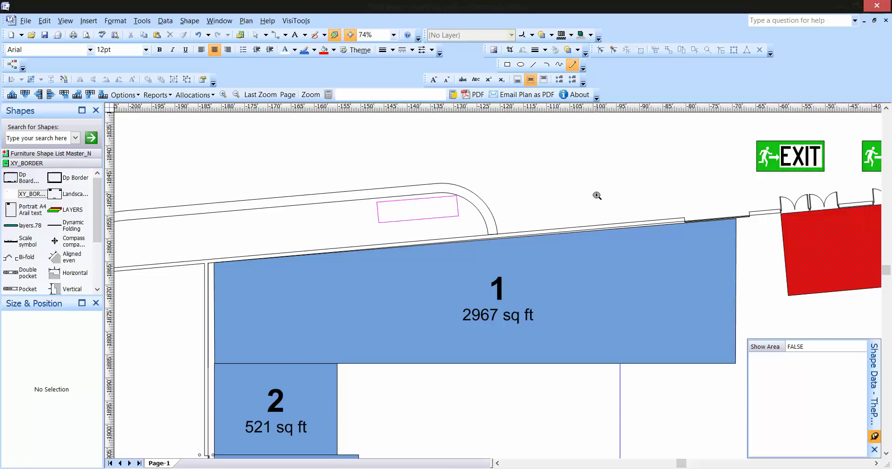
# Start the long vertical dimension line at site 1's lower edge and shorten it to about 51 ft 6 in.
pyautogui.scroll(-2, 597, 196)
pyautogui.click(256, 34)
pyautogui.click(609, 316)
pyautogui.moveTo(617, 314); pyautogui.dragTo(625, 278)
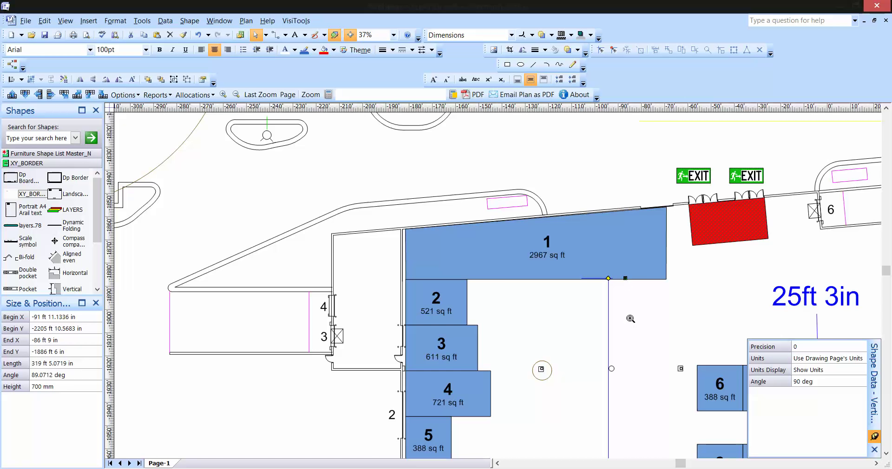
pyautogui.scroll(-3, 626, 278)
pyautogui.scroll(-2, 521, 232)
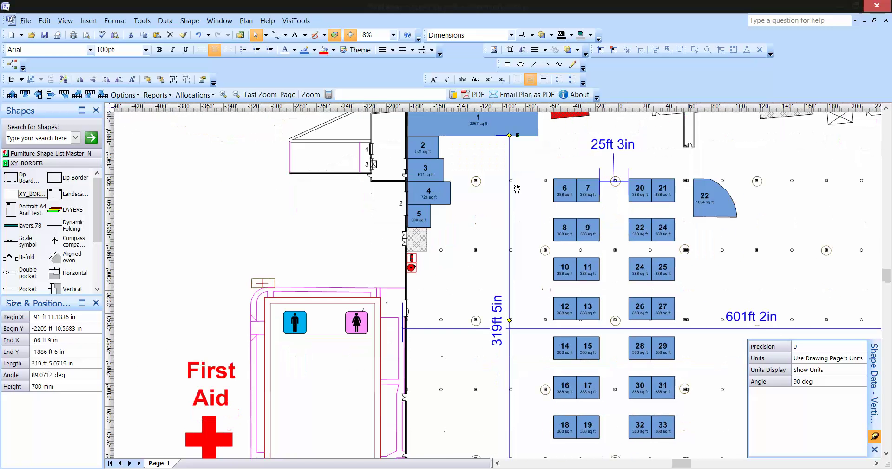
pyautogui.scroll(-2, 533, 234)
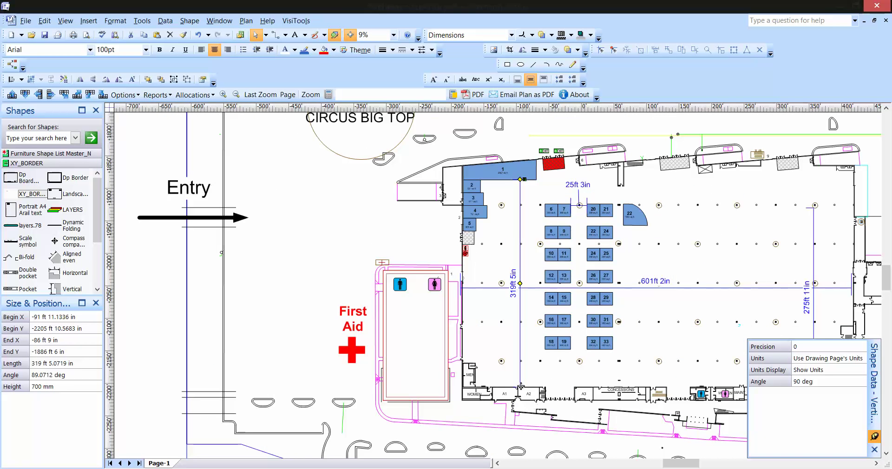
pyautogui.moveTo(524, 363); pyautogui.dragTo(513, 212)
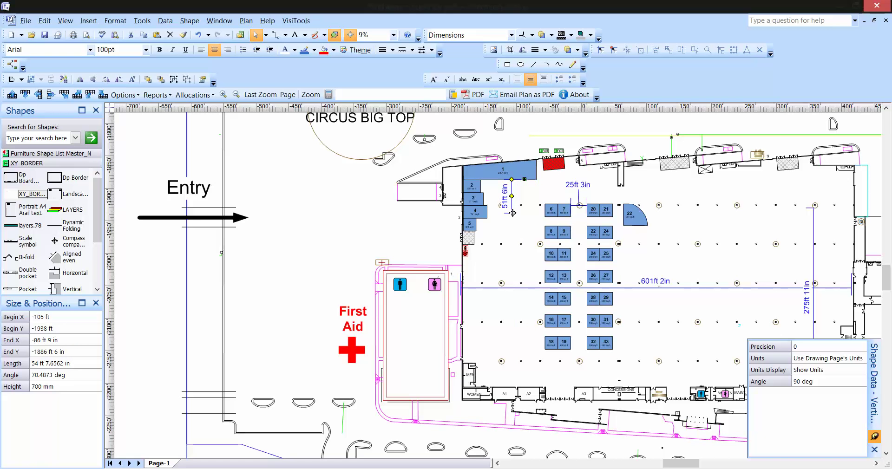
# Set the vertical dimension's length to 4 ft, and move it against site 1's lower edge with its text well below.
pyautogui.click(85, 365)
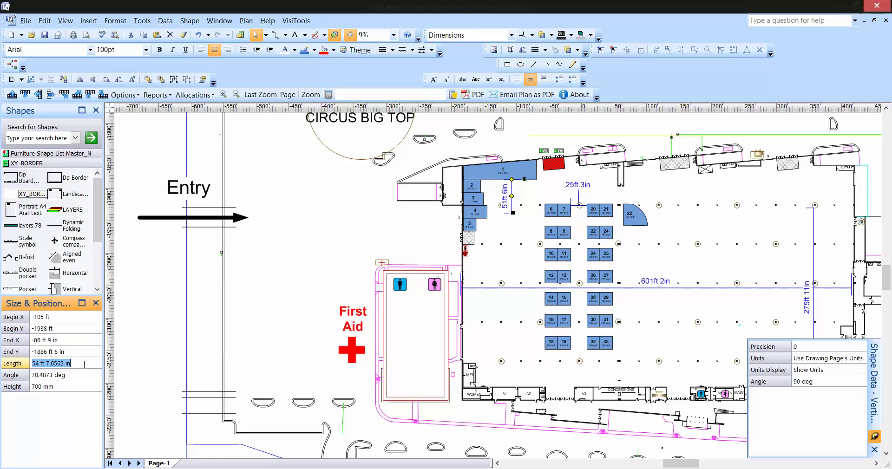
pyautogui.write('4')
pyautogui.press('Return')
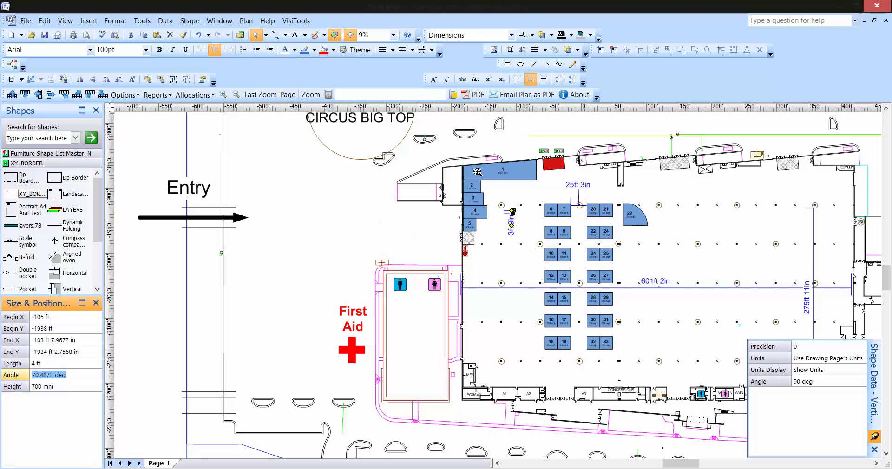
pyautogui.click(503, 185)
pyautogui.scroll(5, 512, 186)
pyautogui.moveTo(434, 334); pyautogui.dragTo(482, 171)
pyautogui.moveTo(488, 258); pyautogui.dragTo(461, 354)
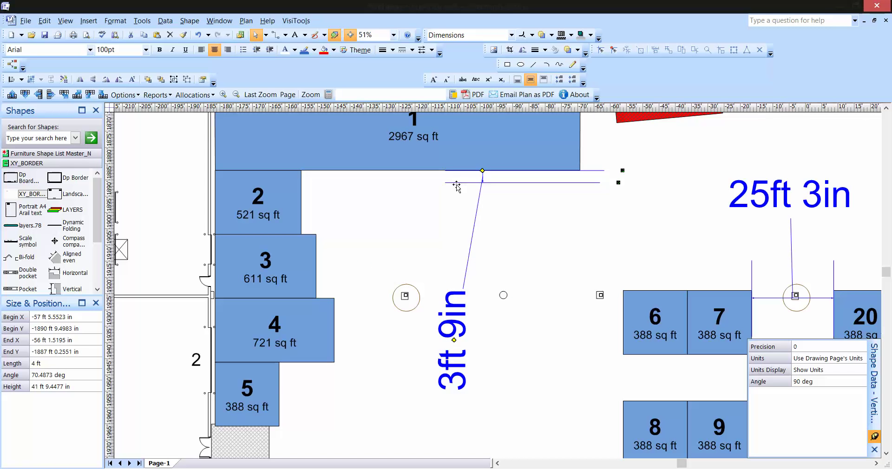
# Stretch the dimension below site 1 downward to about 13 ft 6 in.
pyautogui.click(472, 189)
pyautogui.click(562, 183)
pyautogui.moveTo(619, 183); pyautogui.dragTo(624, 214)
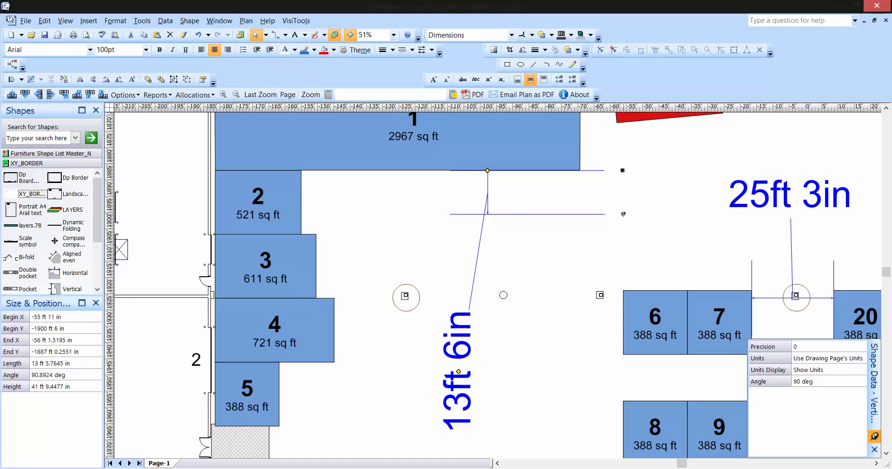
pyautogui.click(370, 212)
# Copy site 2 to the lower end of the 13 ft 6 in dimension and add three adjoining duplicates beneath it.
pyautogui.moveTo(261, 203); pyautogui.dragTo(496, 247)
pyautogui.moveTo(581, 257)
pyautogui.mouseDown()
pyautogui.moveTo(505, 248)
pyautogui.moveTo(463, 207)
pyautogui.mouseUp()
pyautogui.click(428, 182)
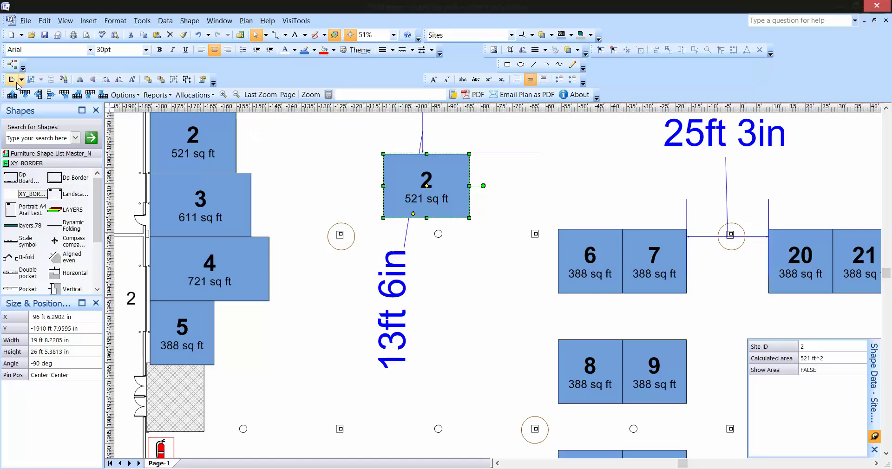
pyautogui.click(26, 95)
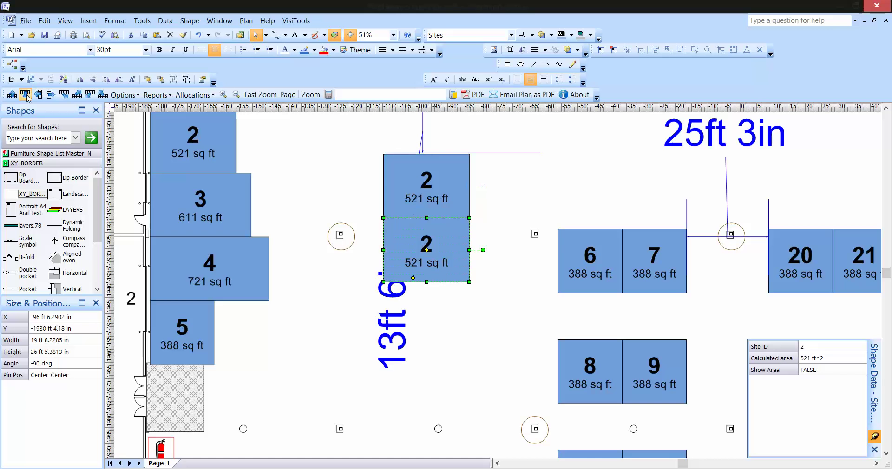
pyautogui.click(25, 95)
pyautogui.click(26, 94)
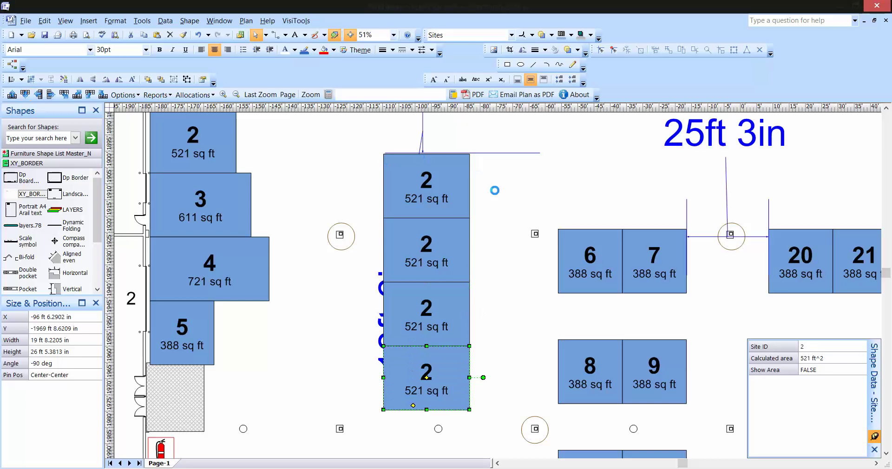
# Move the 13 ft 6 in dimension text to the left, clear of the new column of site 2 copies.
pyautogui.click(420, 139)
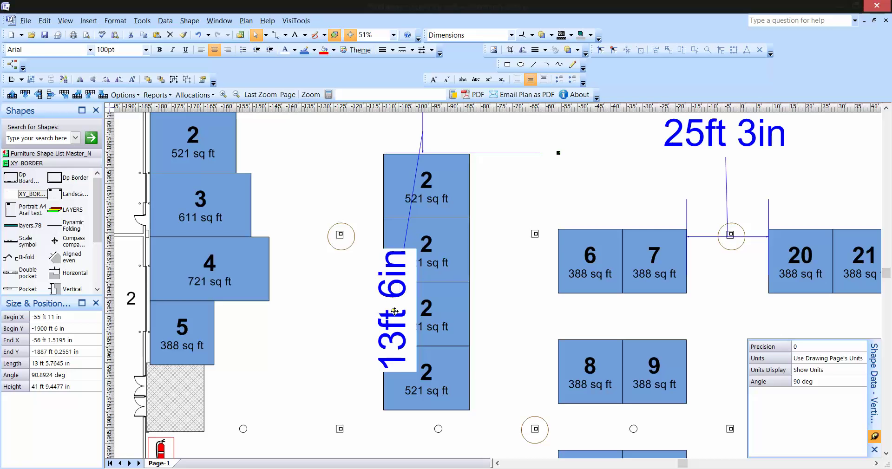
pyautogui.moveTo(394, 310); pyautogui.dragTo(314, 190)
pyautogui.click(519, 206)
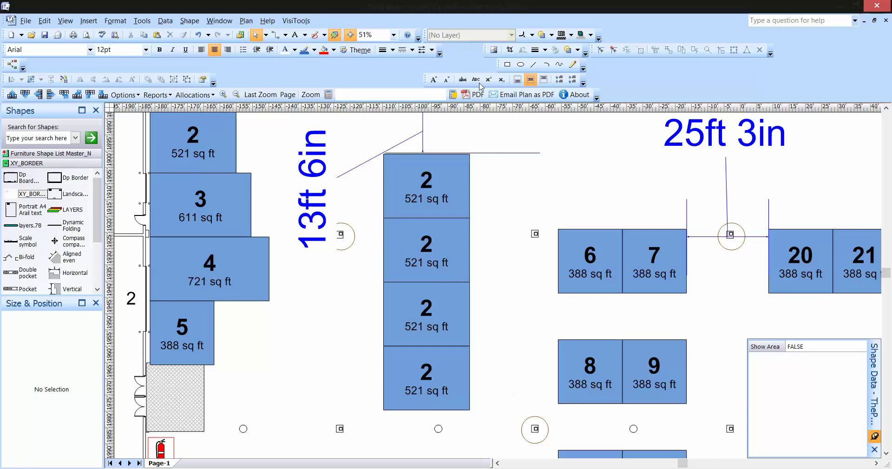
# Place a Generator from the Furniture Shape List Master_N stencil in the open area above the yellow site 5.
pyautogui.keyDown('ctrl'); pyautogui.click(505, 205); pyautogui.keyUp('ctrl')
pyautogui.keyDown('ctrl'); pyautogui.keyDown('shift'); pyautogui.rightClick(494, 219); pyautogui.keyUp('shift'); pyautogui.keyUp('ctrl')
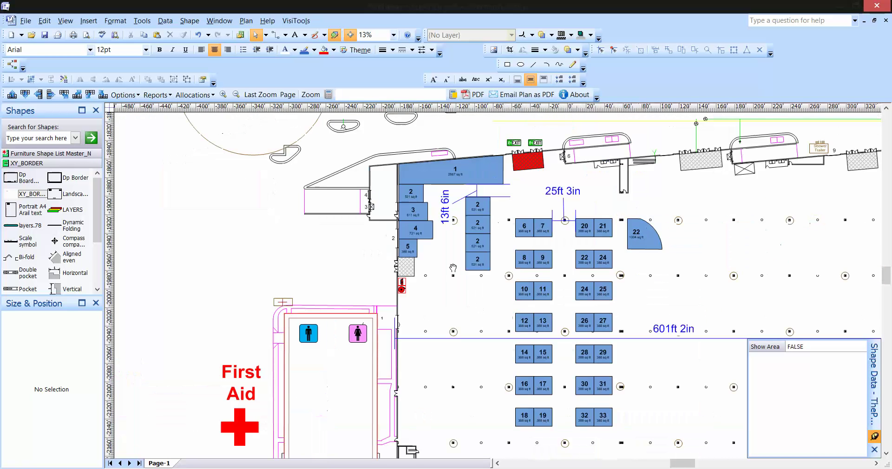
pyautogui.scroll(-3, 477, 307)
pyautogui.click(393, 35)
pyautogui.click(372, 122)
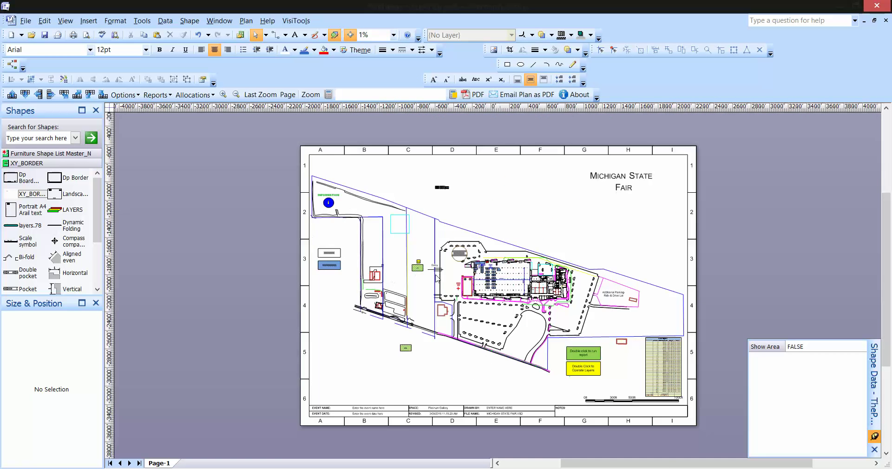
pyautogui.moveTo(443, 260); pyautogui.dragTo(464, 296)
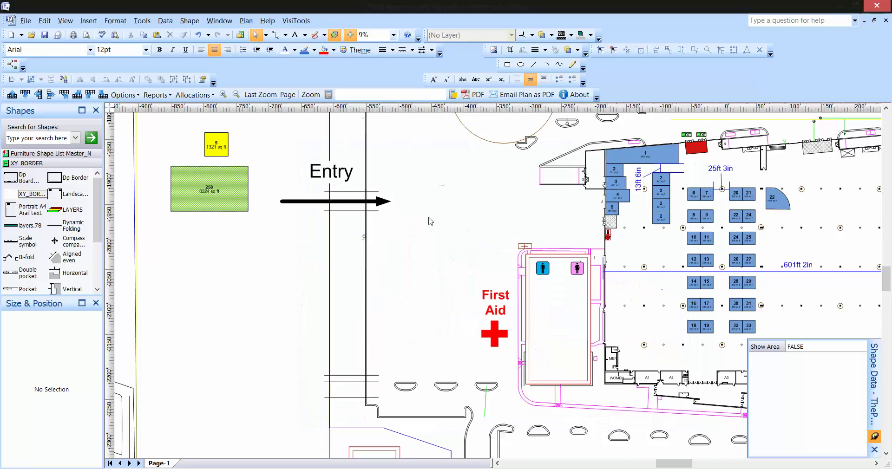
pyautogui.moveTo(395, 171); pyautogui.dragTo(485, 365)
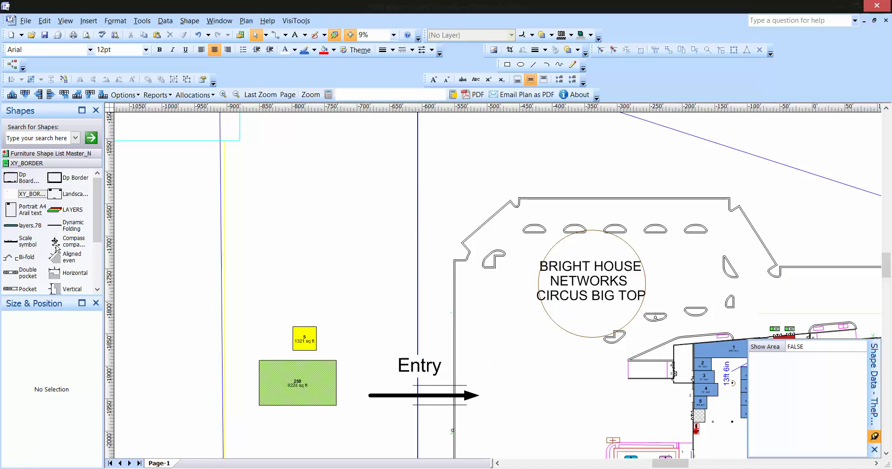
pyautogui.click(61, 154)
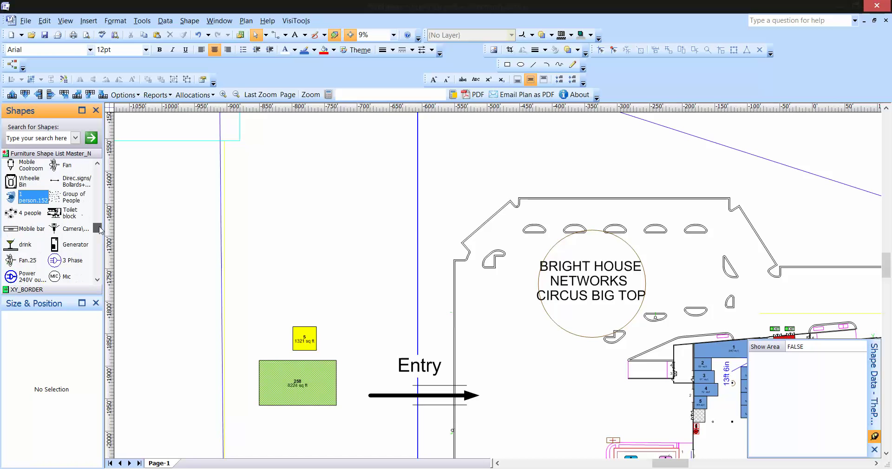
pyautogui.moveTo(55, 245); pyautogui.dragTo(279, 139)
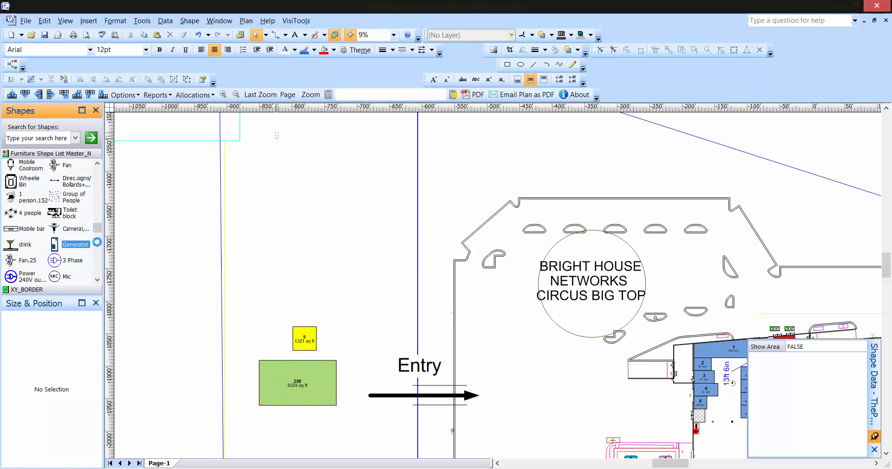
# Place a Marquee with roof lines between the generator and the yellow site 5, enlarging it to about 171 ft 4 in by 52 ft 7 in.
pyautogui.moveTo(97, 230); pyautogui.dragTo(98, 267)
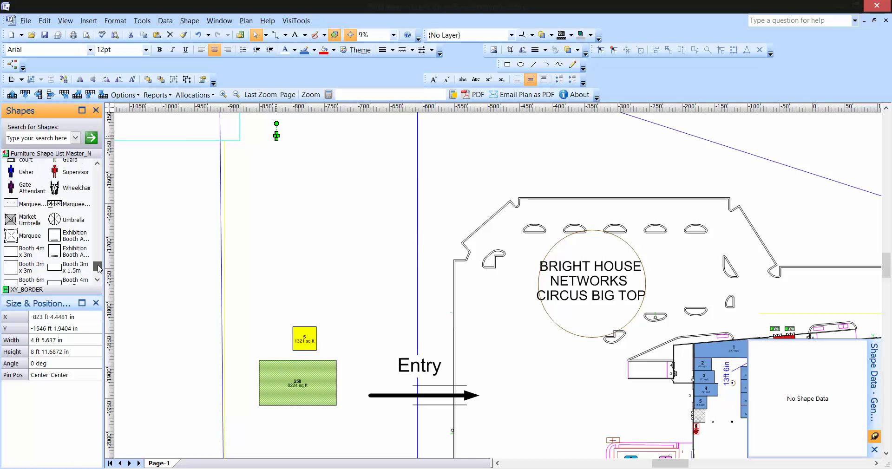
pyautogui.moveTo(61, 205); pyautogui.dragTo(293, 191)
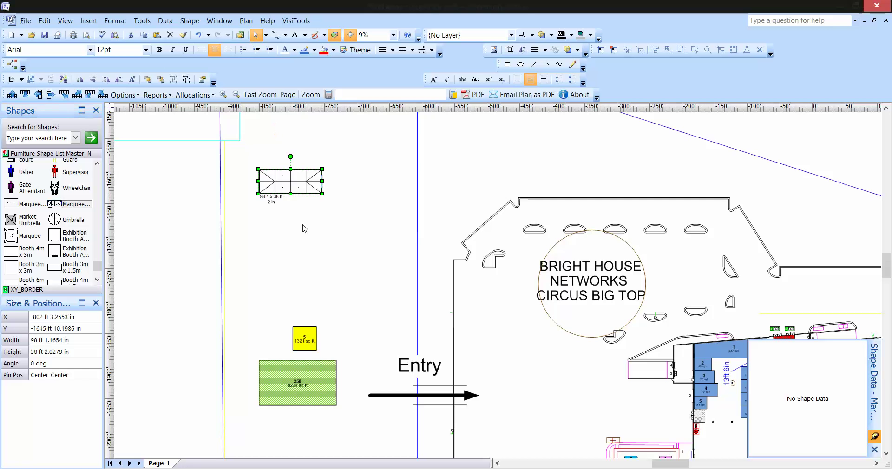
pyautogui.moveTo(322, 182); pyautogui.dragTo(347, 203)
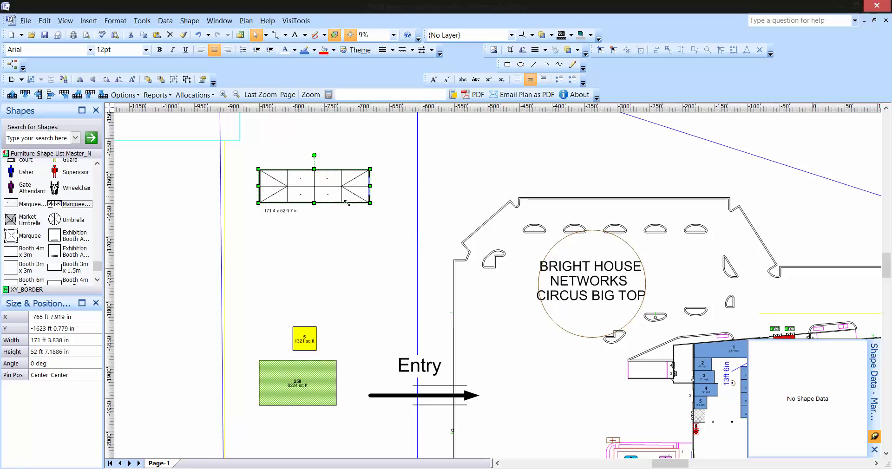
pyautogui.click(344, 230)
# Rotate the marquee to -90 degrees and widen its short side to about 79 ft 2 in.
pyautogui.click(340, 185)
pyautogui.moveTo(314, 154); pyautogui.dragTo(368, 186)
pyautogui.moveTo(297, 186); pyautogui.dragTo(280, 186)
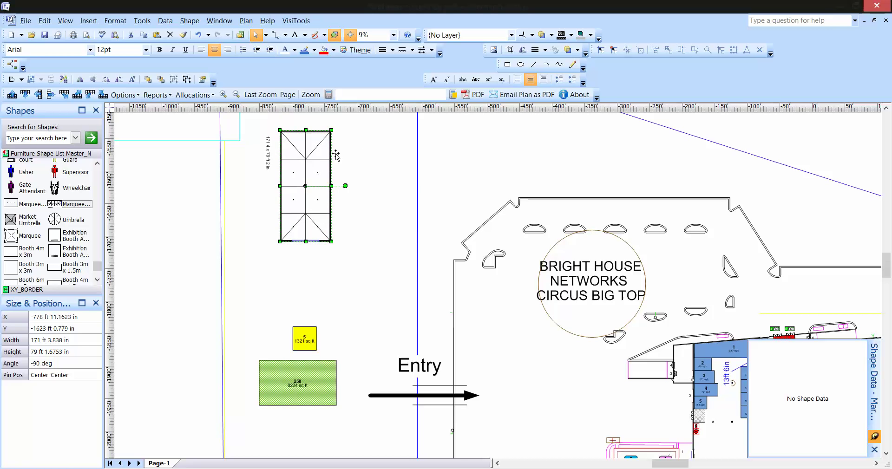
pyautogui.click(369, 155)
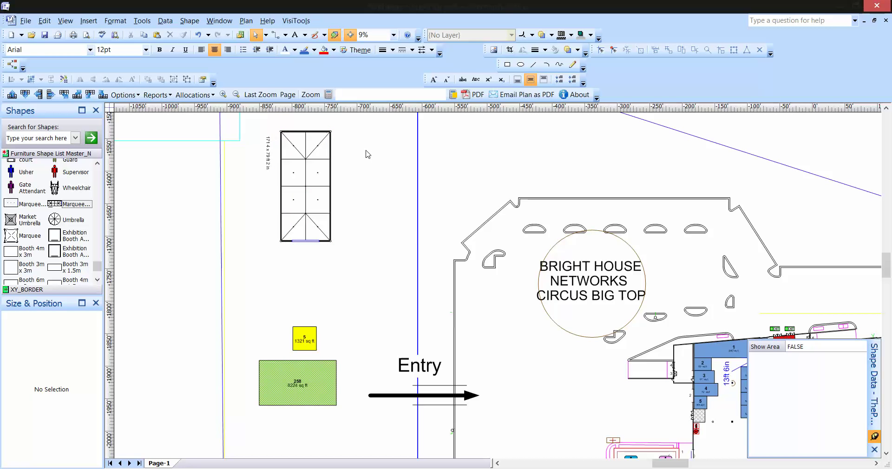
# Rotate the marquee to 0 degrees so its long side lies horizontally.
pyautogui.moveTo(263, 122); pyautogui.dragTo(365, 268)
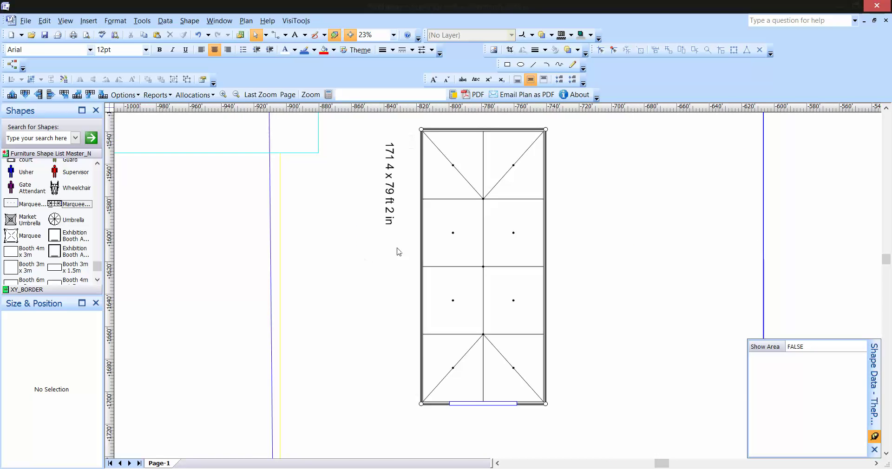
pyautogui.click(436, 168)
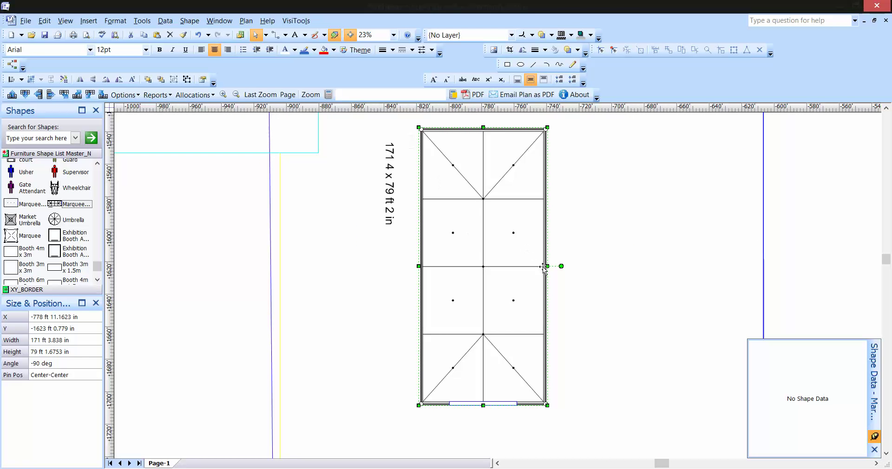
pyautogui.moveTo(561, 267); pyautogui.dragTo(482, 163)
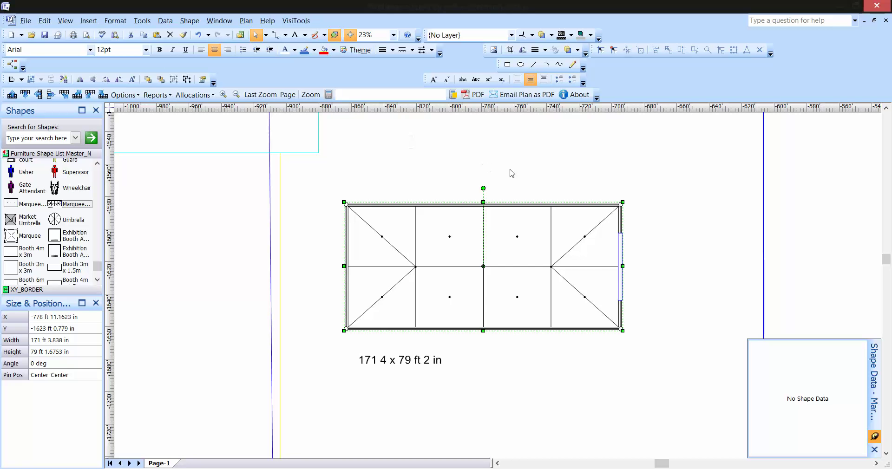
# Place a 1.8m Round table with 12 chairs near the upper left corner inside the marquee.
pyautogui.click(550, 166)
pyautogui.moveTo(342, 200); pyautogui.dragTo(620, 334)
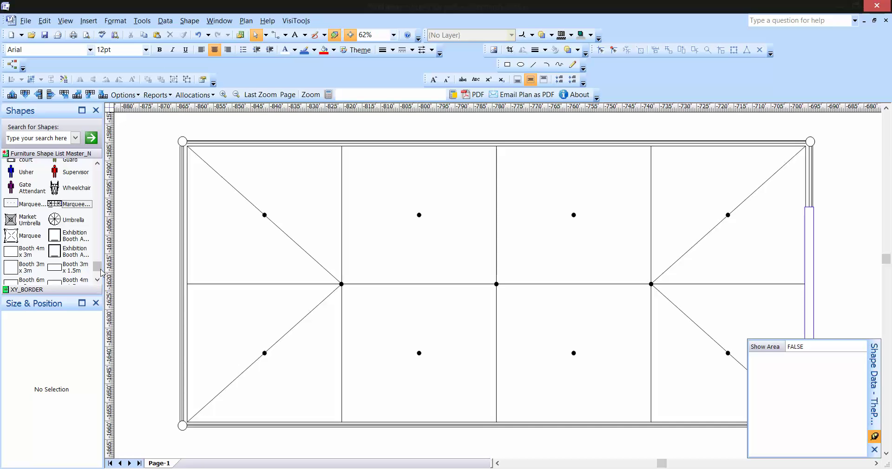
pyautogui.moveTo(98, 271); pyautogui.dragTo(97, 168)
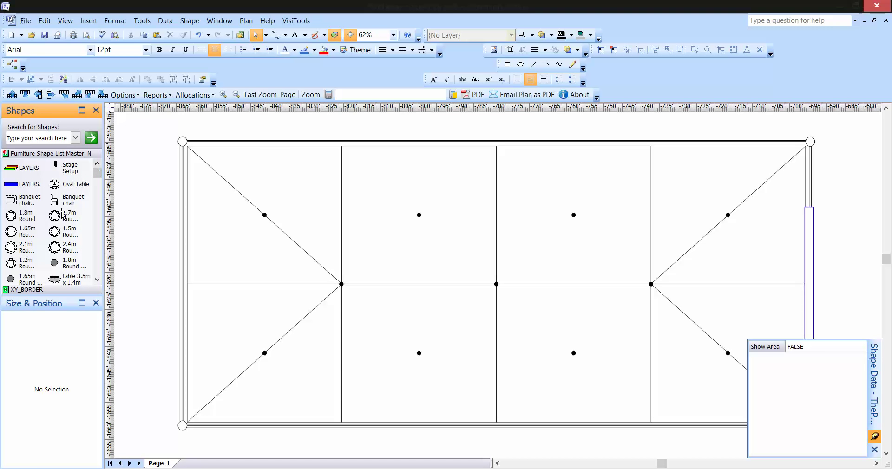
pyautogui.moveTo(21, 216); pyautogui.dragTo(263, 194)
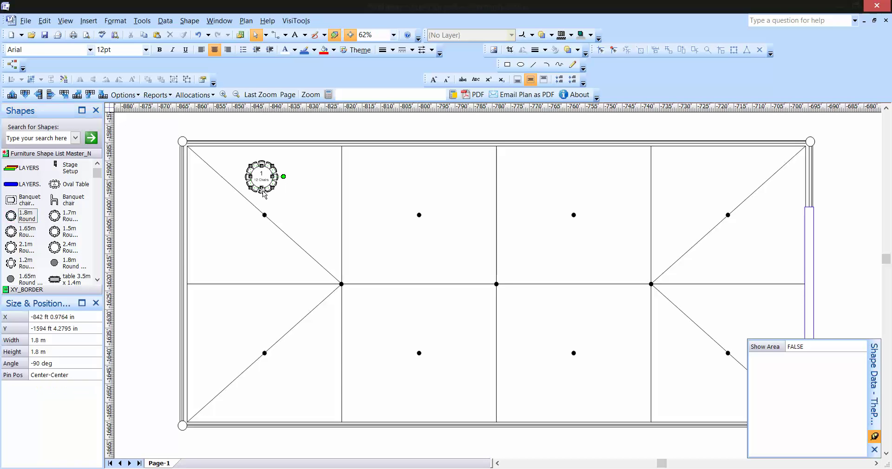
# Repeat the round table to the right at 1.50 m spacing to form a row of eight tables.
pyautogui.click(51, 94)
pyautogui.click(50, 95)
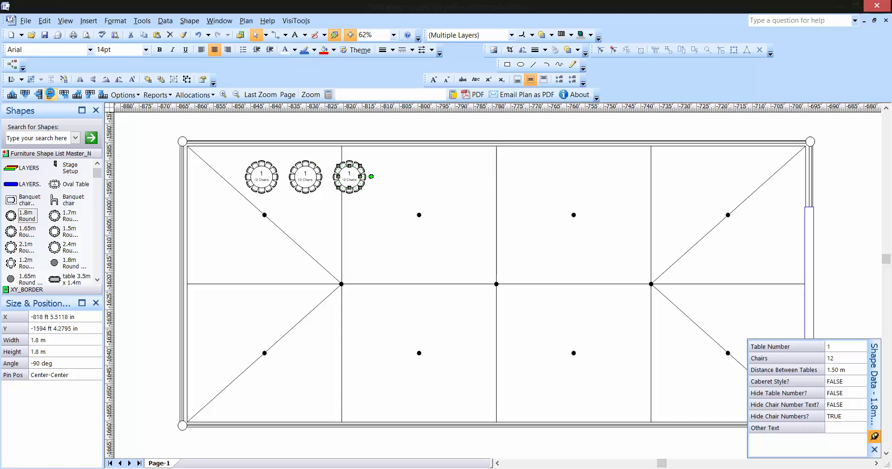
pyautogui.click(50, 94)
pyautogui.click(51, 94)
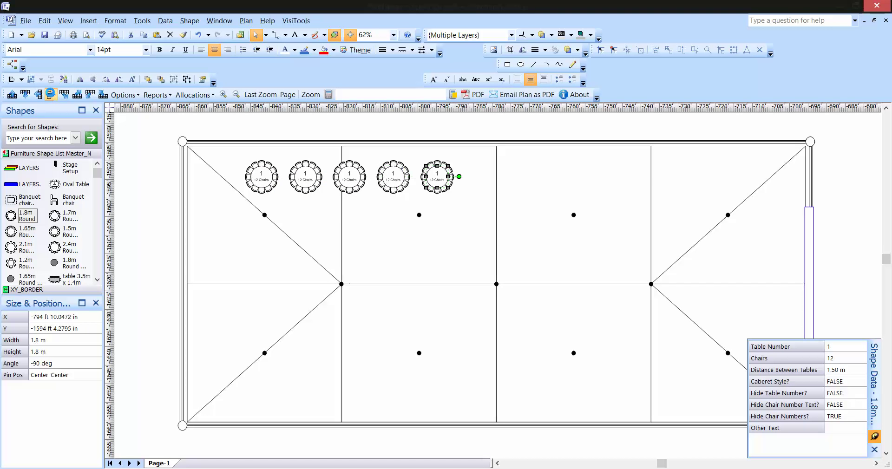
pyautogui.click(51, 94)
pyautogui.click(51, 94)
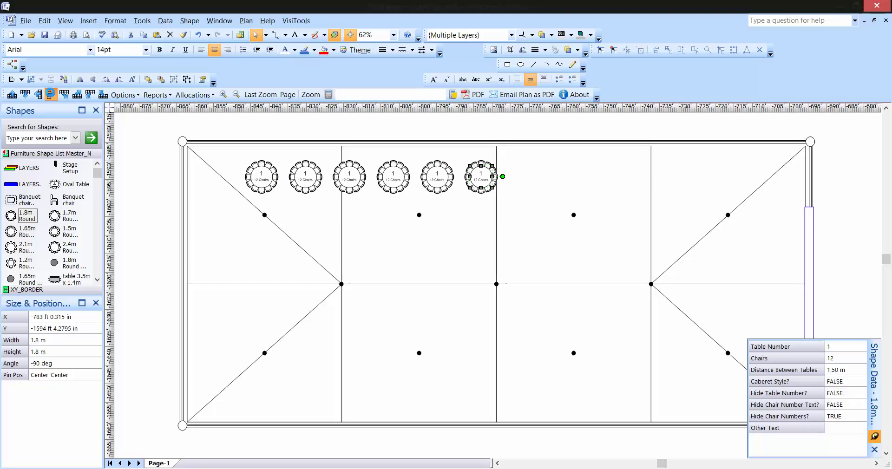
pyautogui.click(51, 95)
# Copy the row of eight tables three times below itself to make four rows inside the marquee.
pyautogui.moveTo(228, 132); pyautogui.dragTo(609, 214)
pyautogui.moveTo(480, 177); pyautogui.dragTo(485, 254)
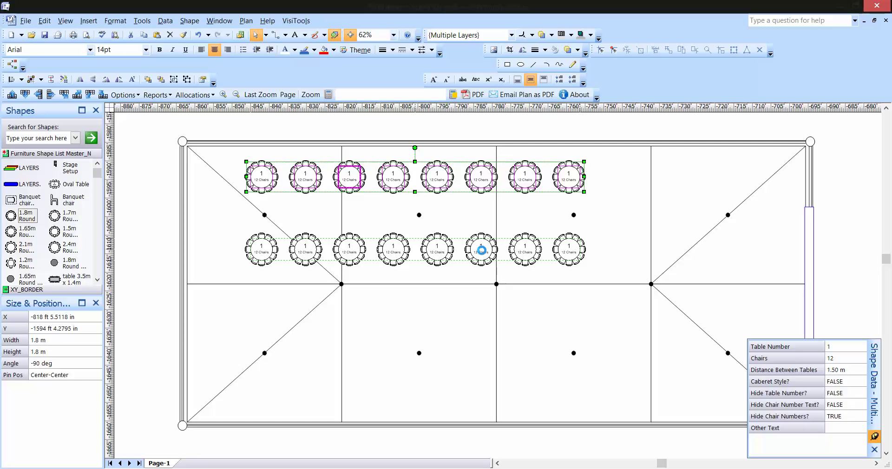
pyautogui.moveTo(481, 250); pyautogui.dragTo(473, 394)
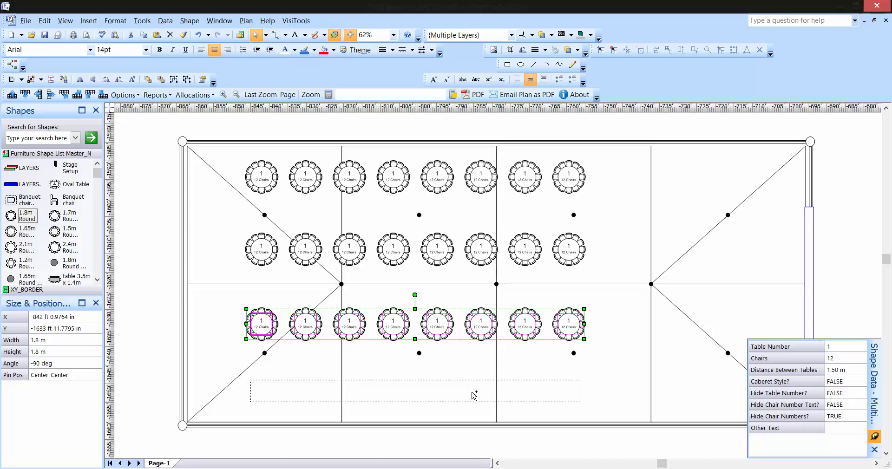
pyautogui.click(845, 201)
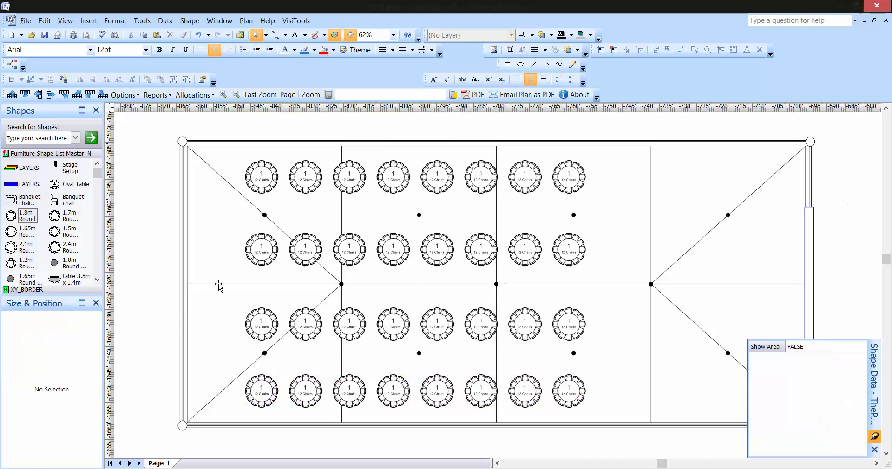
# Place a Band and, to its right, a Grand Piano from the furniture stencil in the marquee's upper right area.
pyautogui.click(99, 191)
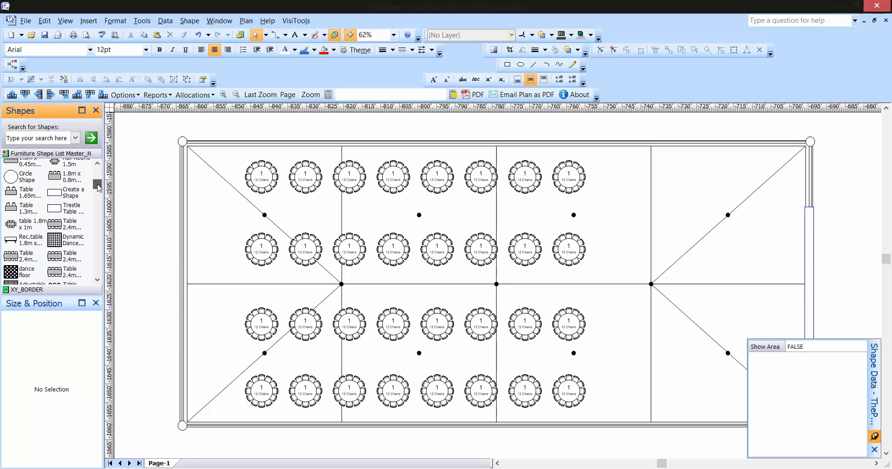
pyautogui.moveTo(99, 193); pyautogui.dragTo(98, 203)
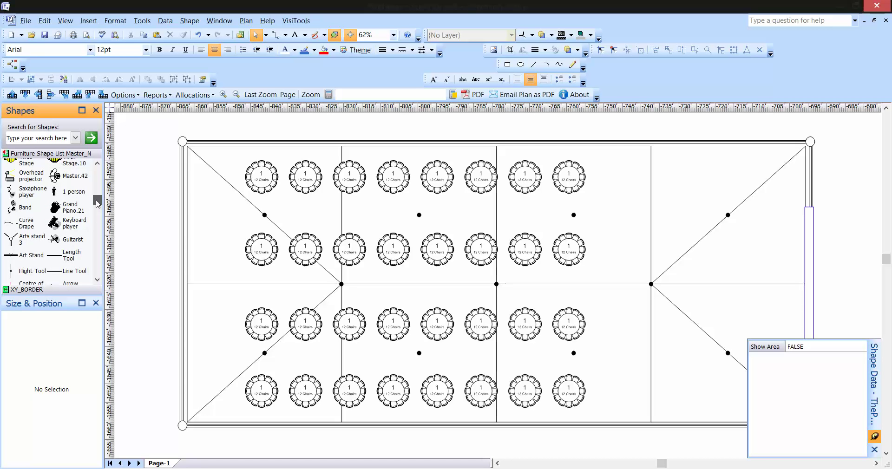
pyautogui.moveTo(98, 204); pyautogui.dragTo(97, 206)
pyautogui.moveTo(23, 198); pyautogui.dragTo(701, 191)
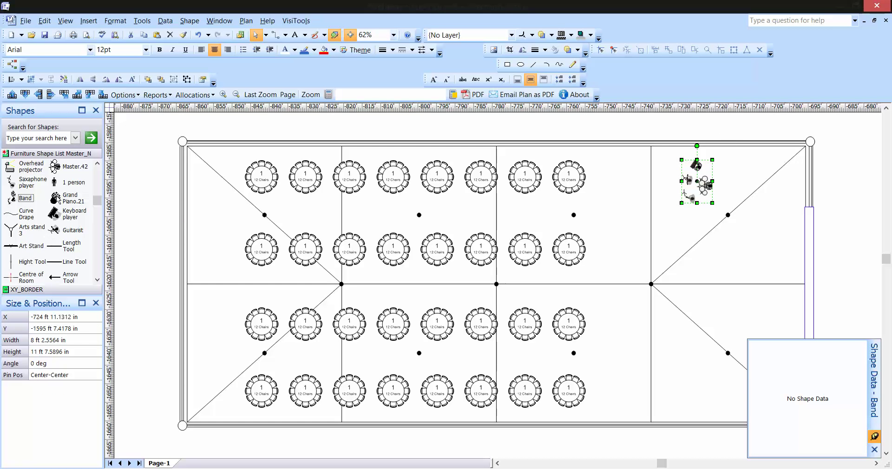
pyautogui.moveTo(56, 199); pyautogui.dragTo(747, 175)
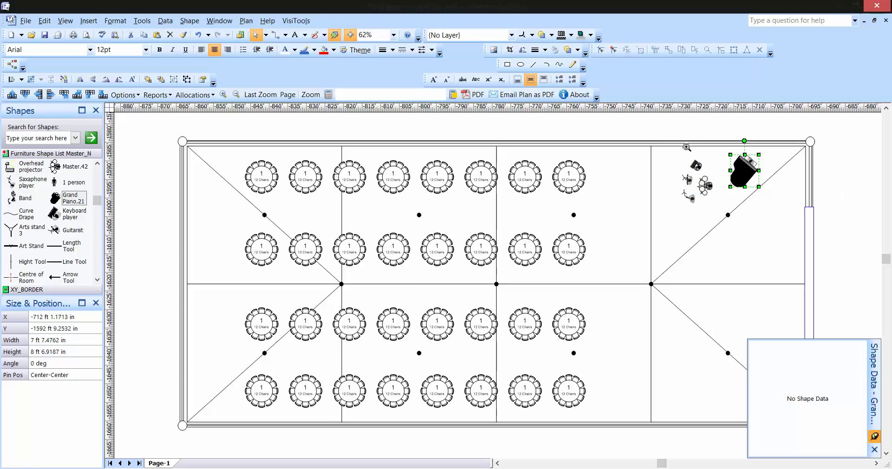
# Place an Arrow Tool shape about 10 ft 1 in long, pointing diagonally down to the band from its upper left.
pyautogui.moveTo(666, 147); pyautogui.dragTo(775, 222)
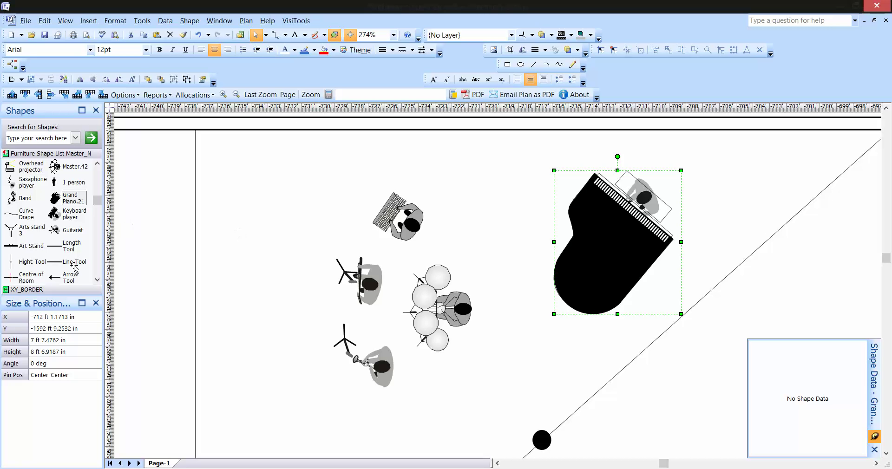
pyautogui.moveTo(53, 279); pyautogui.dragTo(265, 190)
pyautogui.moveTo(160, 189); pyautogui.dragTo(375, 245)
pyautogui.moveTo(373, 191); pyautogui.dragTo(232, 156)
# Label the arrow with the text "Place Band Here".
pyautogui.click(295, 35)
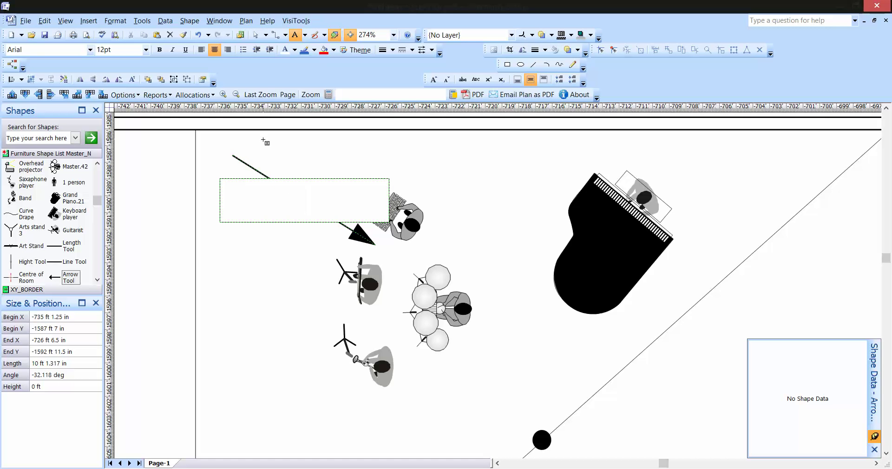
pyautogui.write('Place ')
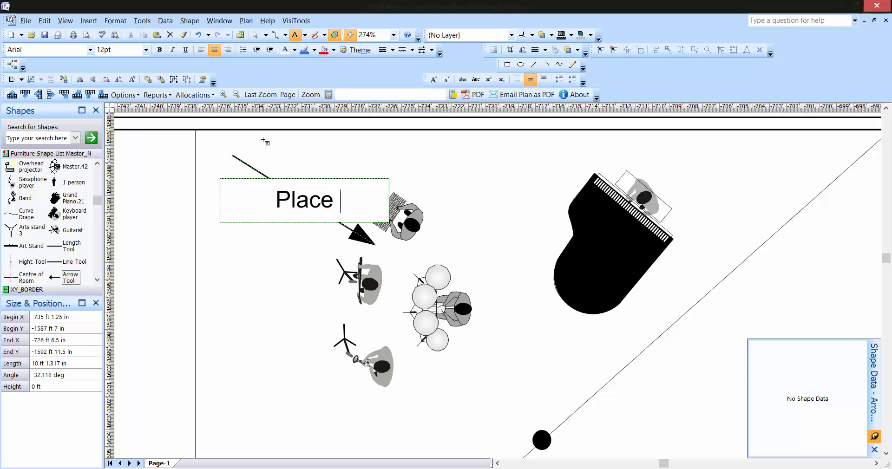
pyautogui.write('Band Here')
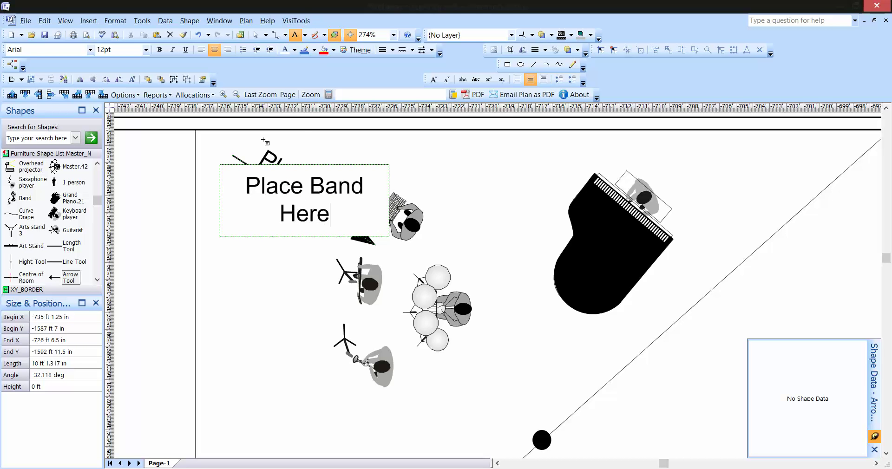
pyautogui.click(255, 35)
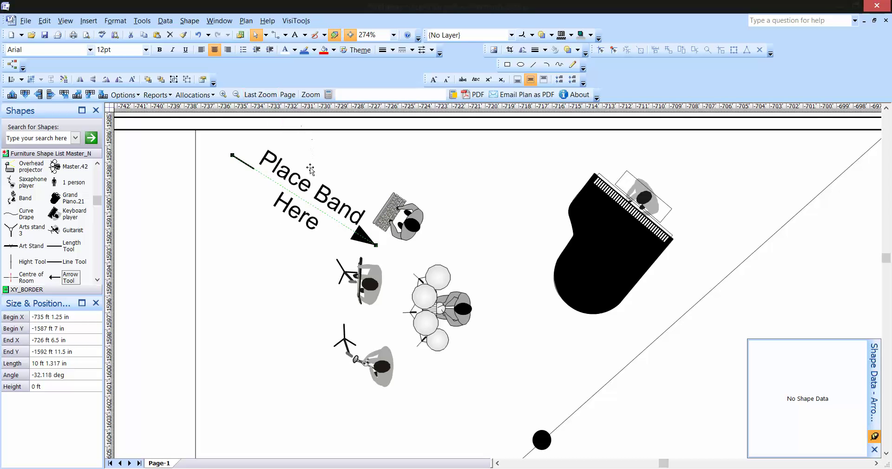
pyautogui.keyDown('ctrl'); pyautogui.keyDown('shift'); pyautogui.rightClick(341, 123); pyautogui.keyUp('shift'); pyautogui.keyUp('ctrl')
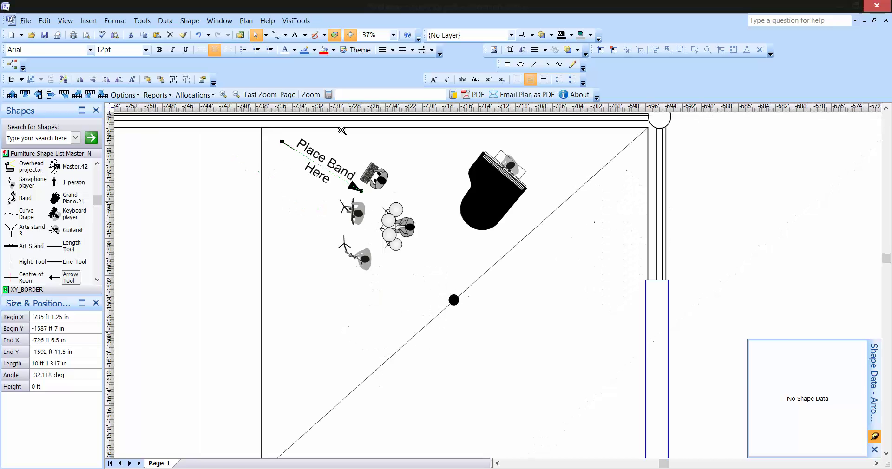
pyautogui.click(707, 194)
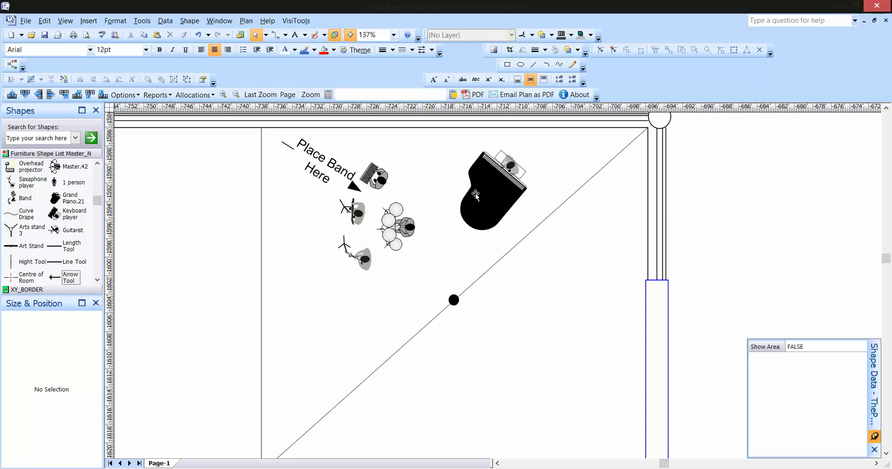
# Add a Horizontal Dimension beside the grand piano, set its length to 18 ft and align its right end with the marquee's right wall.
pyautogui.moveTo(97, 200); pyautogui.dragTo(98, 272)
pyautogui.click(14, 261)
pyautogui.moveTo(14, 260); pyautogui.dragTo(648, 201)
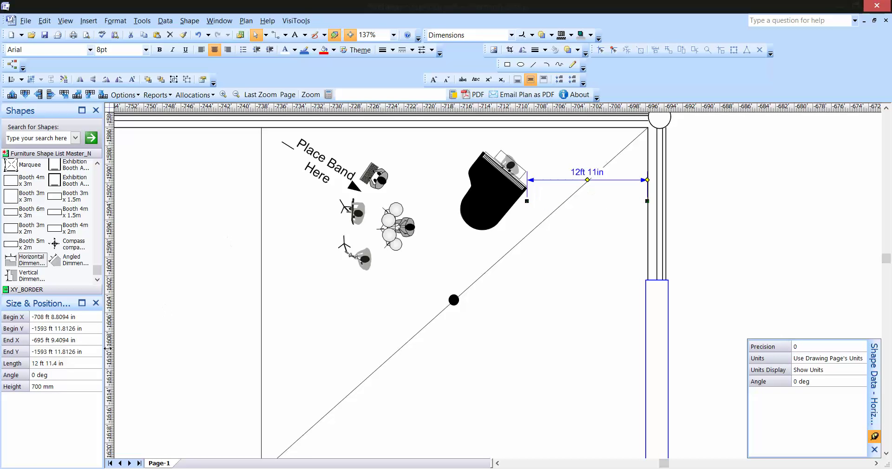
pyautogui.click(85, 363)
pyautogui.write('18')
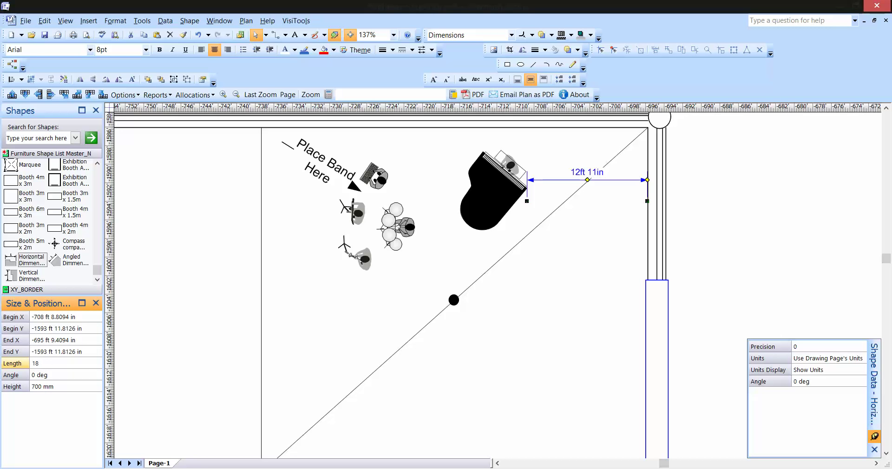
pyautogui.press('Tab')
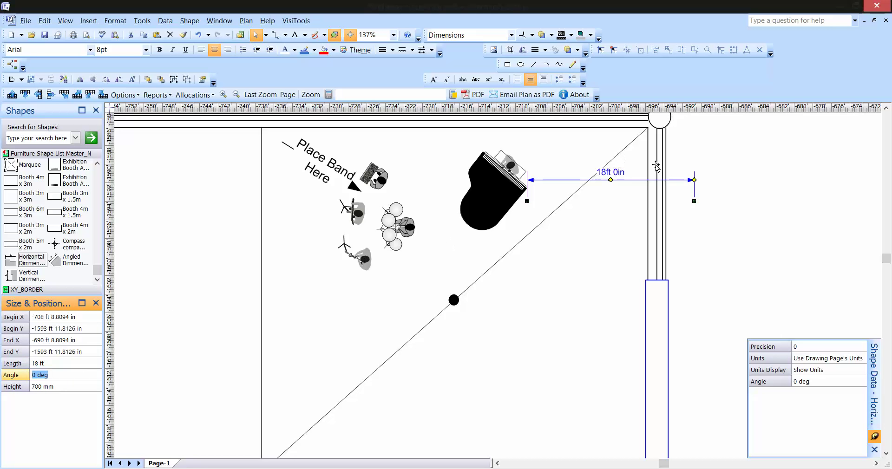
pyautogui.moveTo(648, 180); pyautogui.dragTo(603, 180)
# Move the grand piano, band and labelled arrow together to the left until the piano meets the left end of the 18 ft dimension.
pyautogui.click(498, 164)
pyautogui.keyDown('shift'); pyautogui.click(394, 227); pyautogui.keyUp('shift')
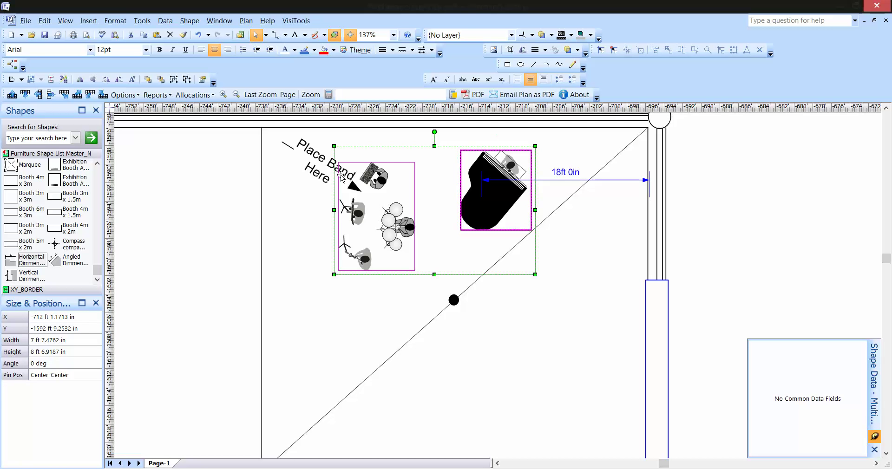
pyautogui.keyDown('shift'); pyautogui.click(311, 169); pyautogui.keyUp('shift')
pyautogui.press('Left')
pyautogui.press('Left')
pyautogui.press('Left')
pyautogui.press('Left')
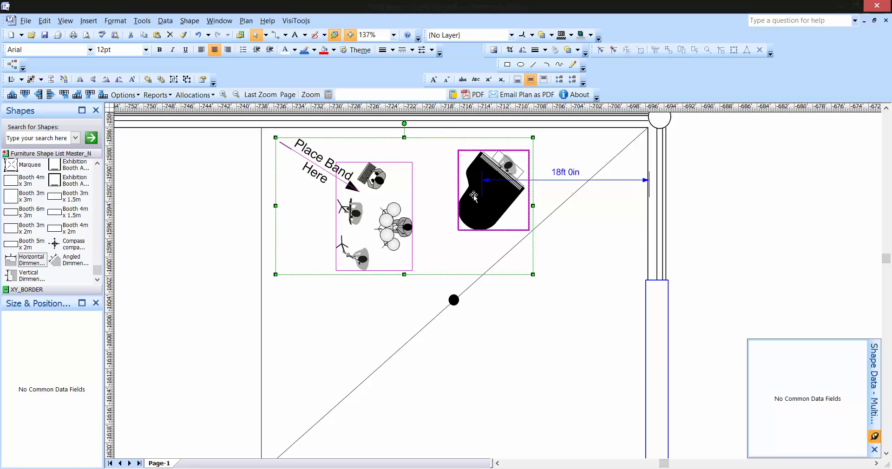
pyautogui.press('Left')
pyautogui.press('Left')
pyautogui.press('Left')
pyautogui.press('Left')
pyautogui.press('Left')
pyautogui.press('Left')
pyautogui.press('Left')
pyautogui.press('Left')
pyautogui.press('Left')
pyautogui.press('Left')
pyautogui.press('Left')
pyautogui.press('Left')
pyautogui.press('Left')
pyautogui.press('Left')
pyautogui.press('Left')
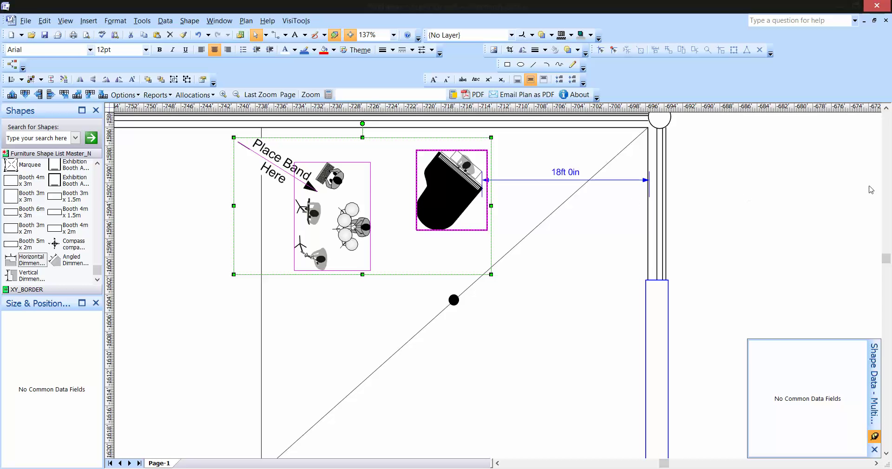
pyautogui.click(838, 197)
# Examine the PDF publishing options, including the Current view page range, without publishing the plan.
pyautogui.click(26, 21)
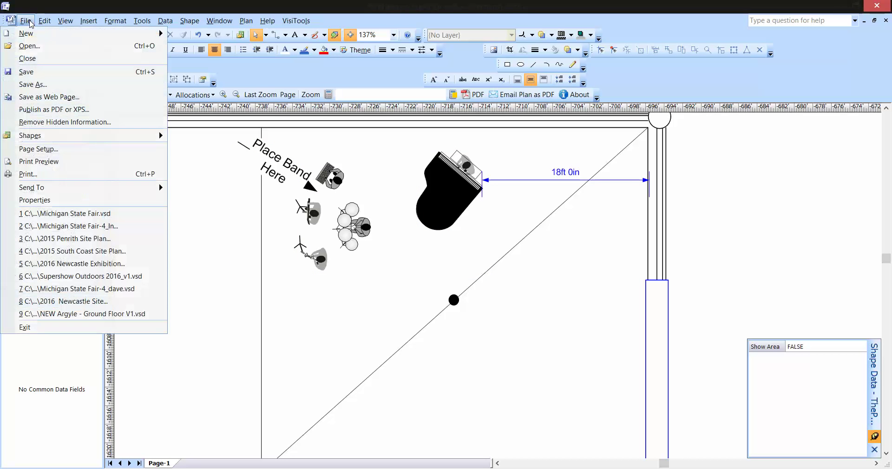
pyautogui.click(53, 109)
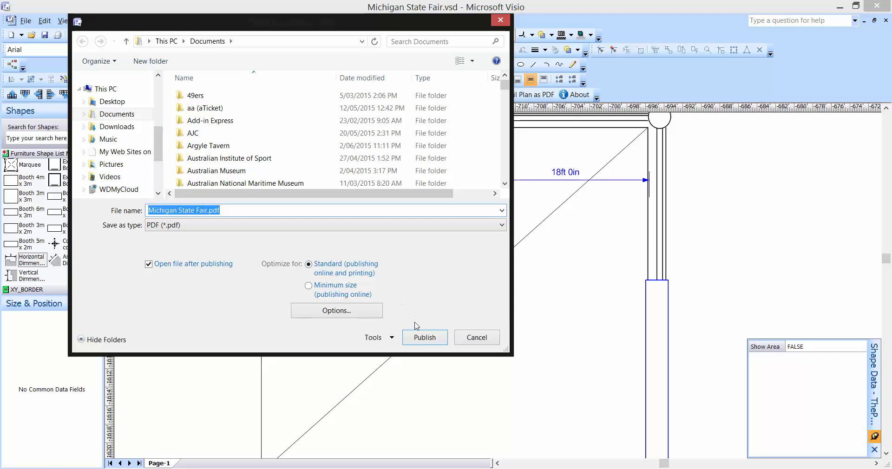
pyautogui.click(351, 314)
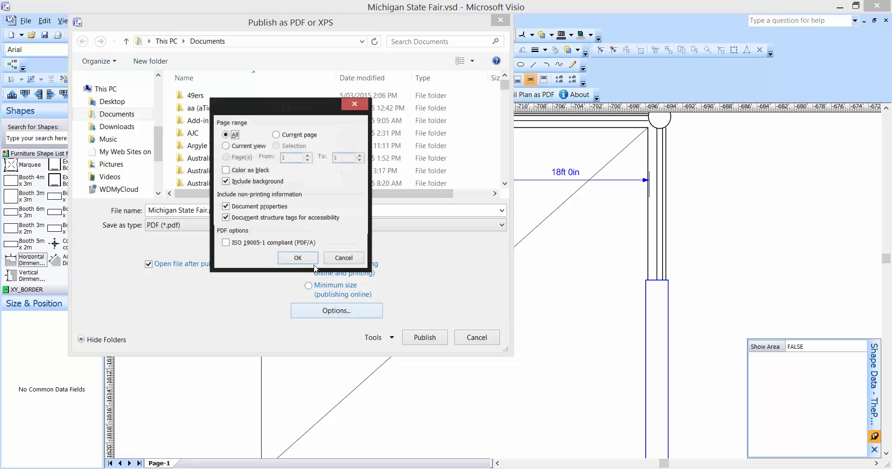
pyautogui.click(226, 147)
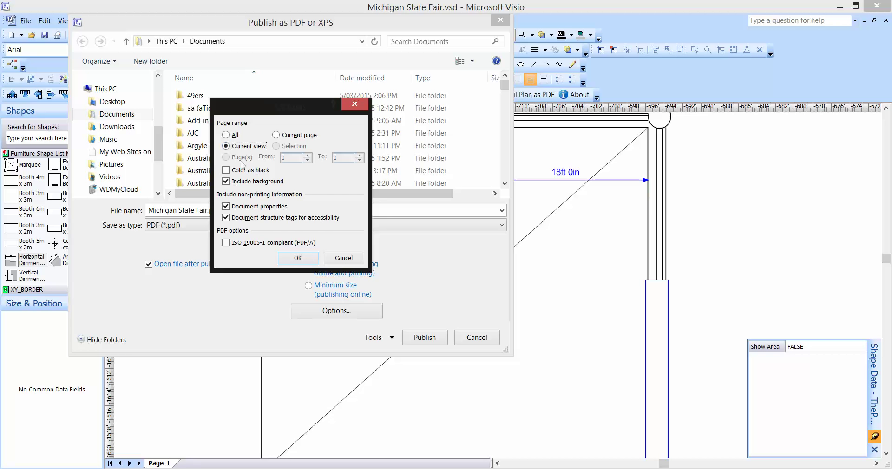
pyautogui.click(344, 258)
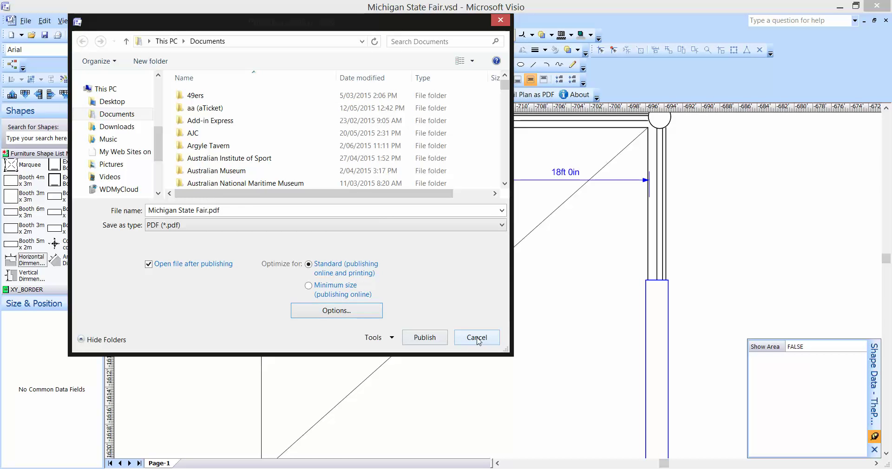
pyautogui.click(476, 337)
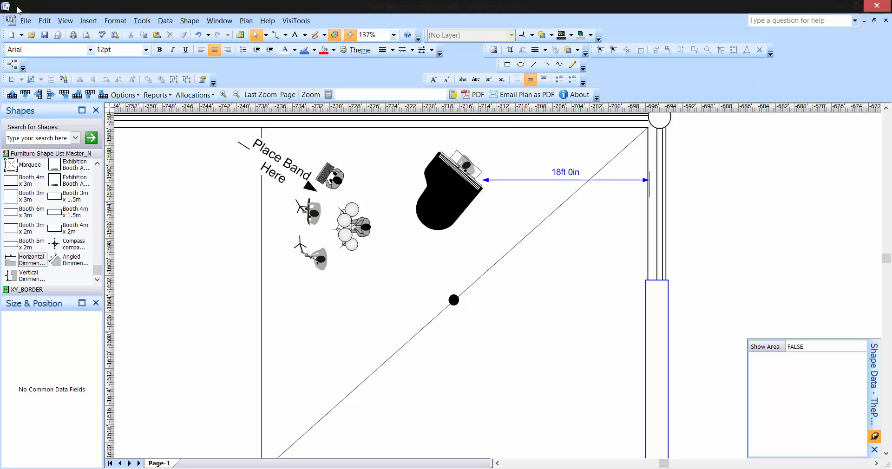
# Examine the file formats offered for saving the plan under another type, without saving it.
pyautogui.click(26, 21)
pyautogui.click(48, 87)
pyautogui.click(163, 226)
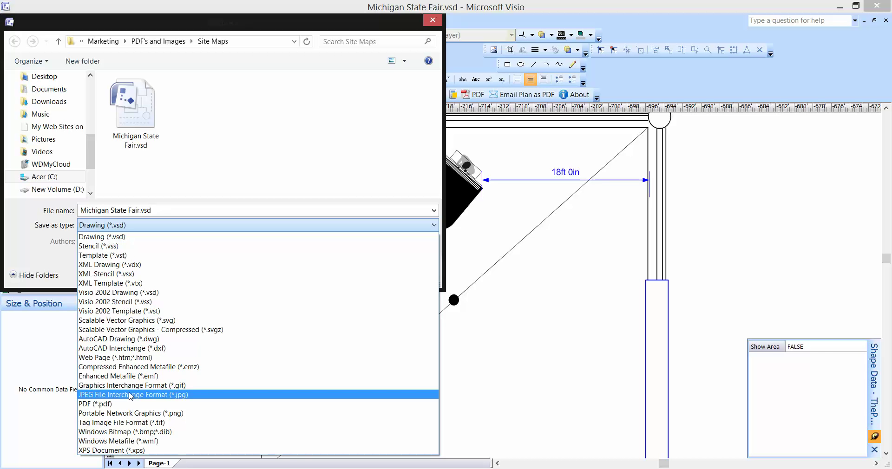
pyautogui.click(276, 24)
pyautogui.click(409, 274)
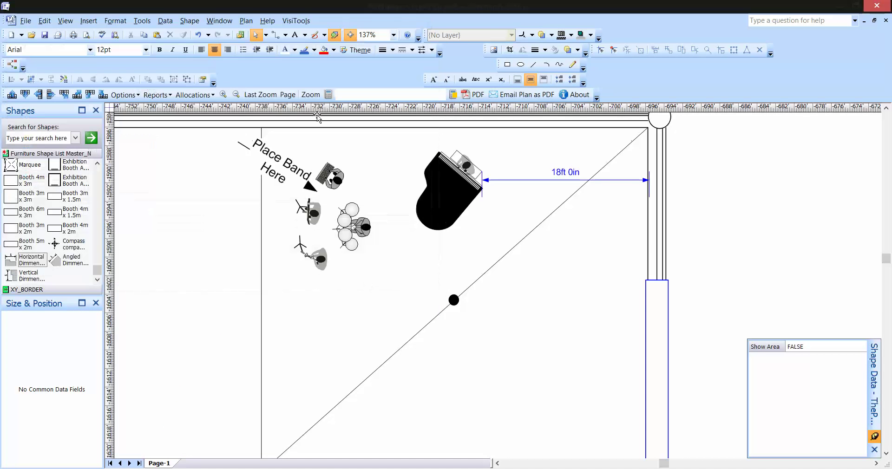
# Examine the title block along the plan's lower border, including the event, space, revision and file name fields.
pyautogui.click(393, 35)
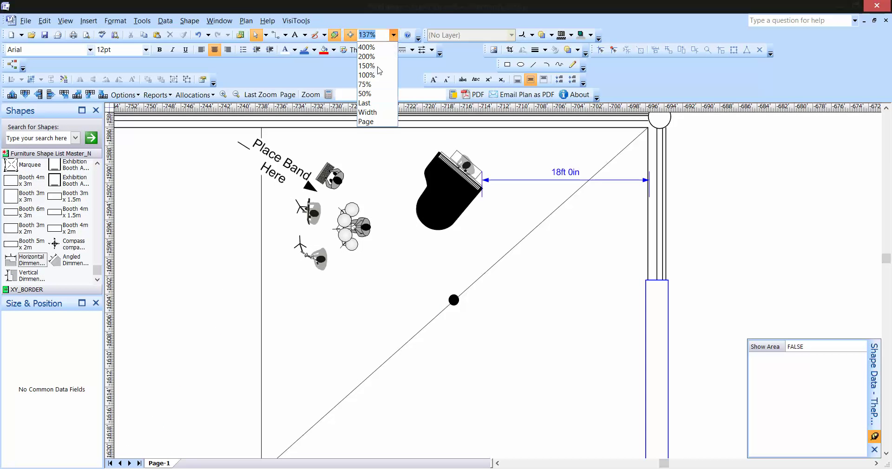
pyautogui.click(370, 122)
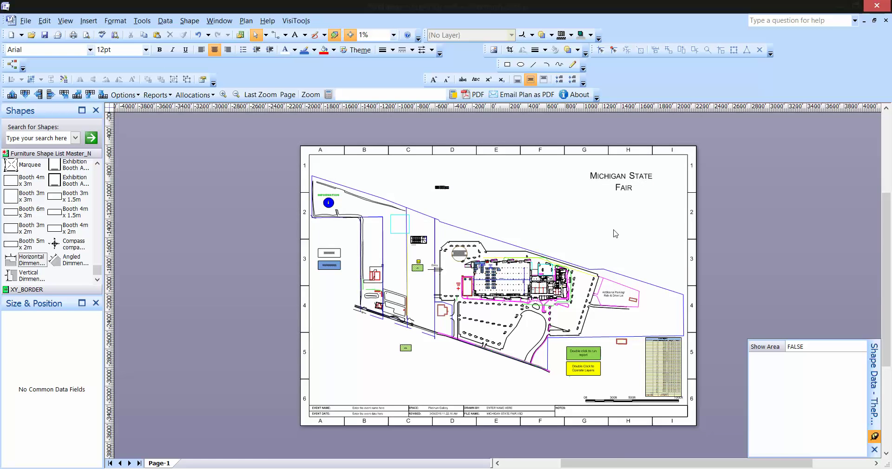
pyautogui.moveTo(301, 383); pyautogui.dragTo(605, 419)
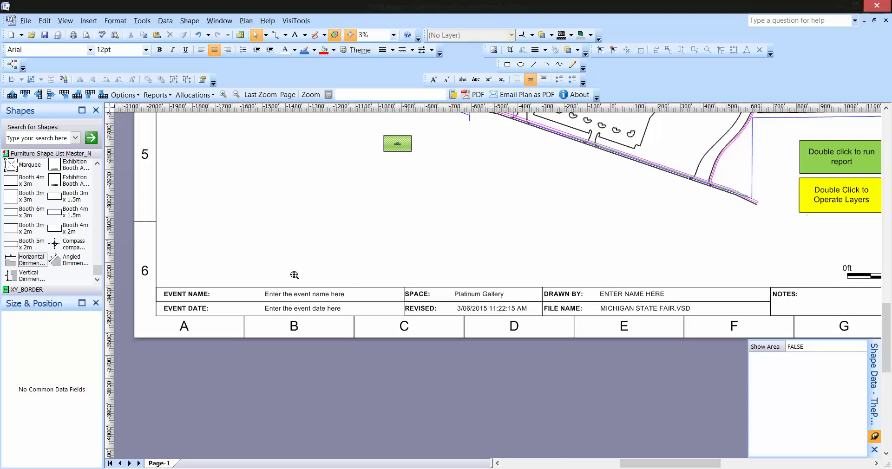
pyautogui.moveTo(210, 251)
pyautogui.mouseDown()
pyautogui.moveTo(653, 308)
pyautogui.moveTo(733, 343)
pyautogui.mouseUp()
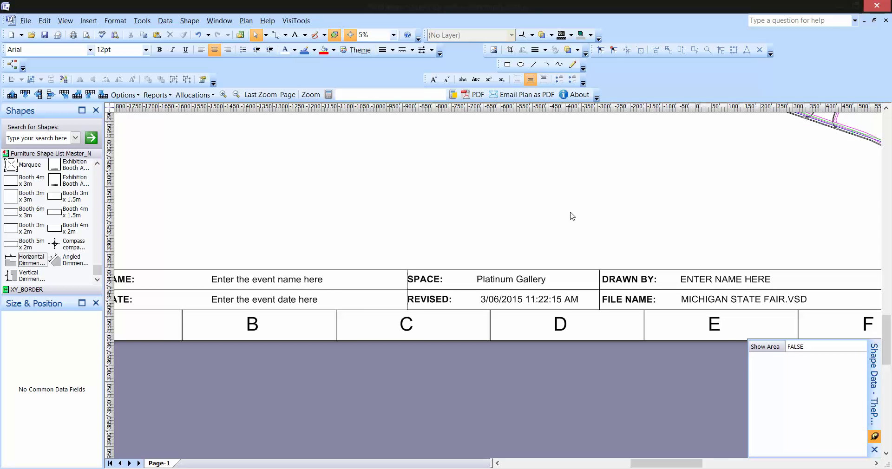
pyautogui.moveTo(343, 227); pyautogui.dragTo(421, 251)
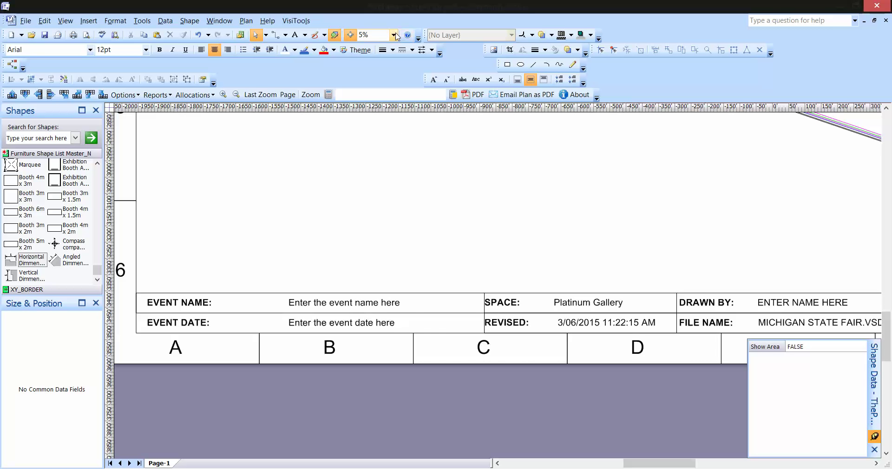
pyautogui.click(393, 36)
pyautogui.click(372, 123)
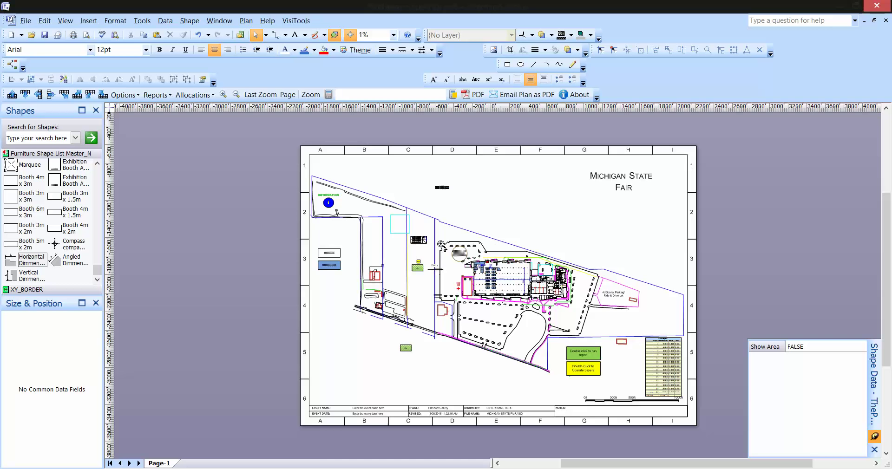
# Place a Marquee between the Entry and the exhibition hall, and make two copies to form a staggered group of three.
pyautogui.moveTo(451, 255); pyautogui.dragTo(599, 328)
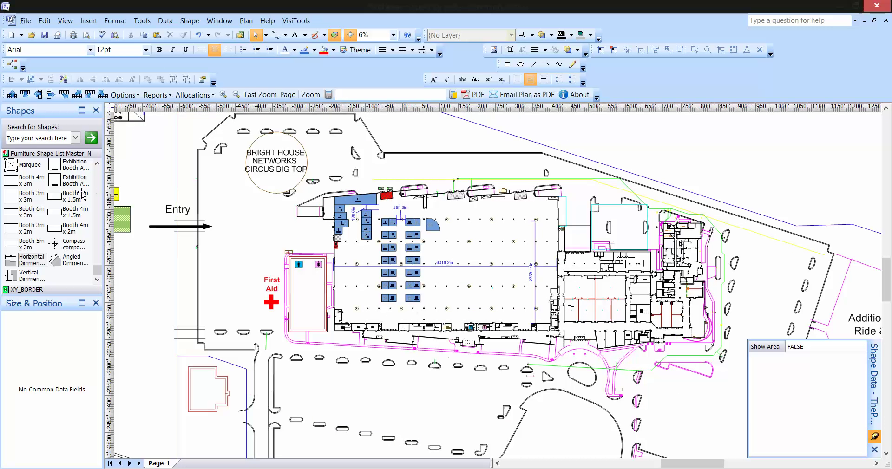
pyautogui.moveTo(99, 273)
pyautogui.mouseDown()
pyautogui.moveTo(102, 263)
pyautogui.moveTo(100, 272)
pyautogui.mouseUp()
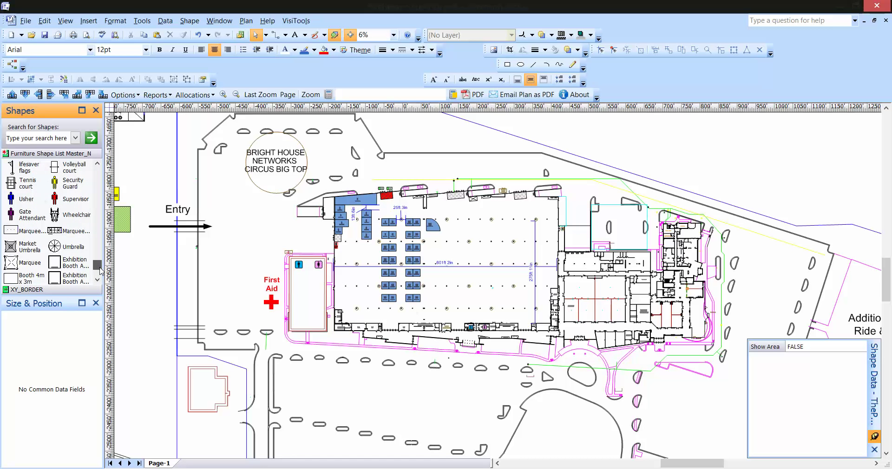
pyautogui.moveTo(29, 263); pyautogui.dragTo(253, 223)
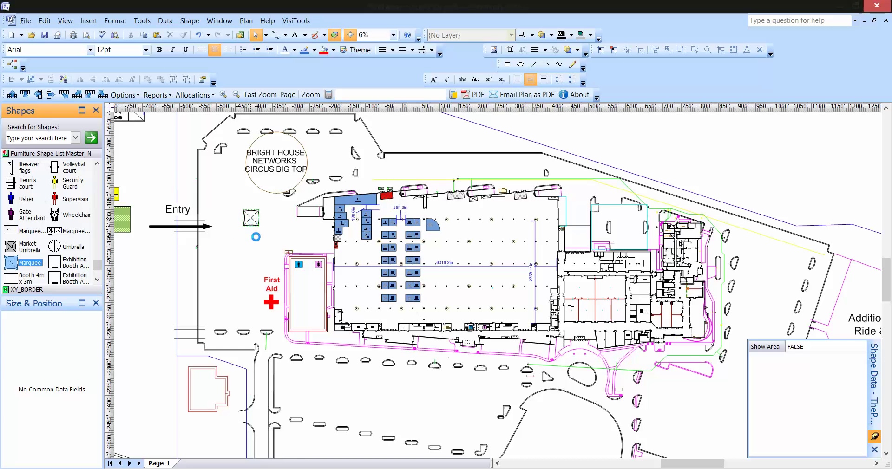
pyautogui.moveTo(204, 187); pyautogui.dragTo(308, 321)
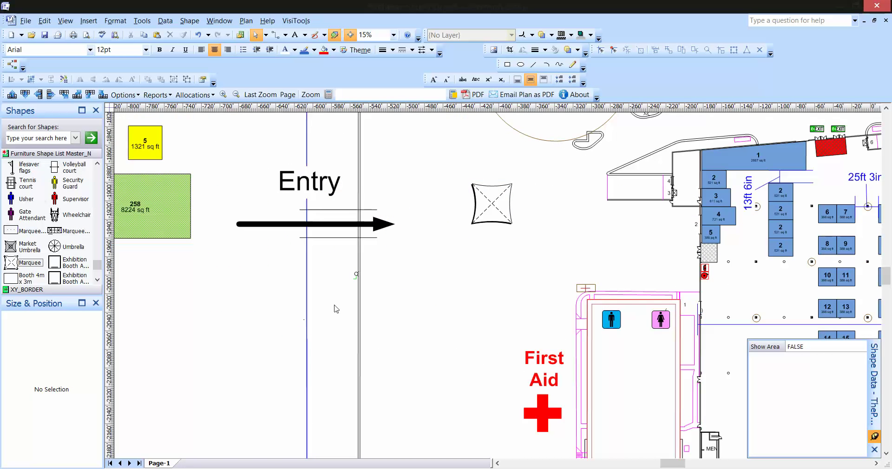
pyautogui.moveTo(493, 204); pyautogui.dragTo(581, 251)
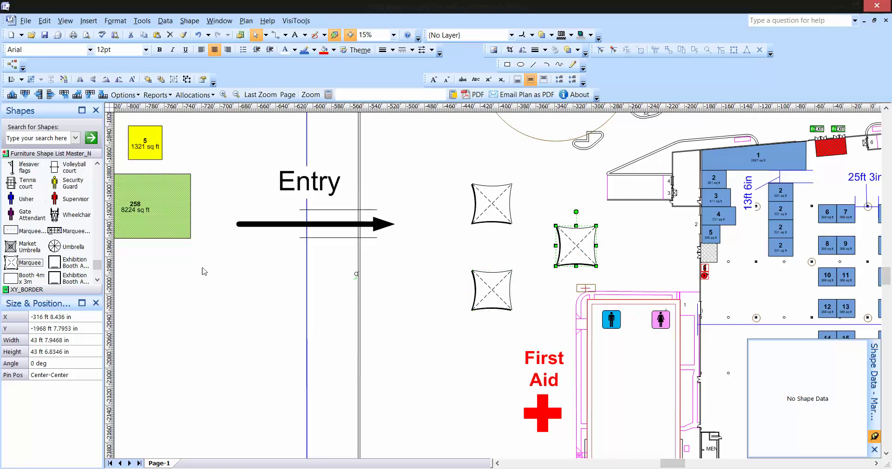
# Place a Supervisor above and a Gate Attendant below the Entry arrow, and an Usher outside the hall's west wall.
pyautogui.click(55, 215)
pyautogui.moveTo(50, 227); pyautogui.dragTo(48, 212)
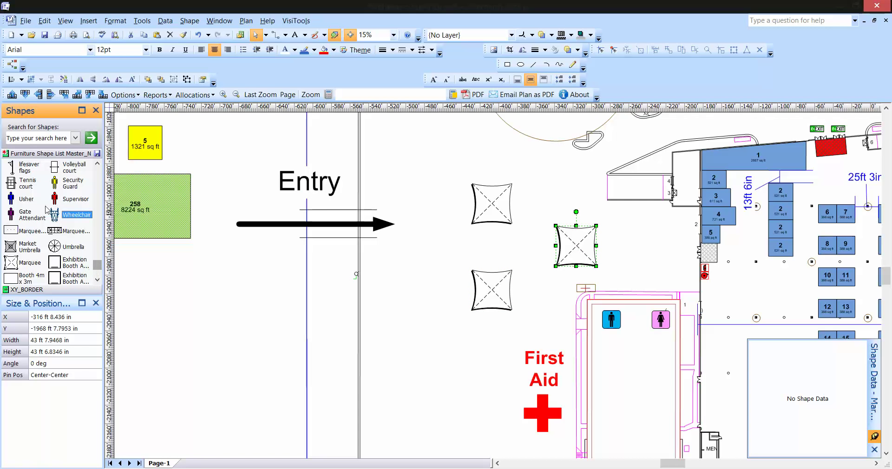
pyautogui.moveTo(55, 199); pyautogui.dragTo(388, 166)
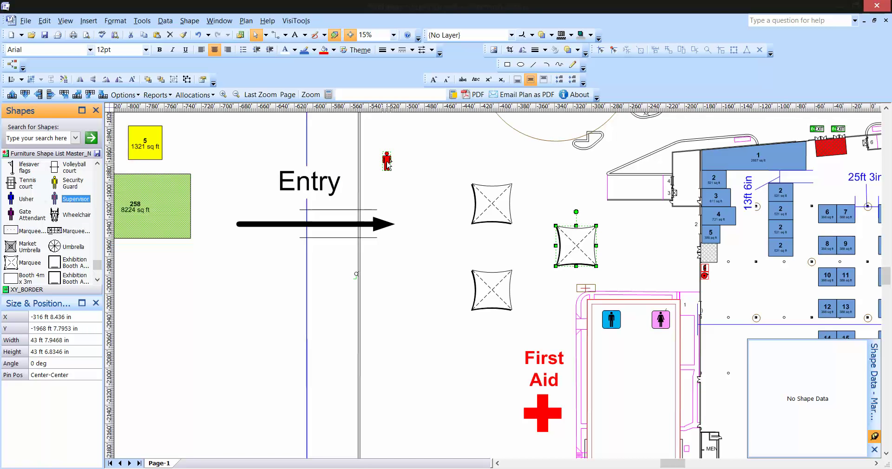
pyautogui.moveTo(12, 215); pyautogui.dragTo(389, 320)
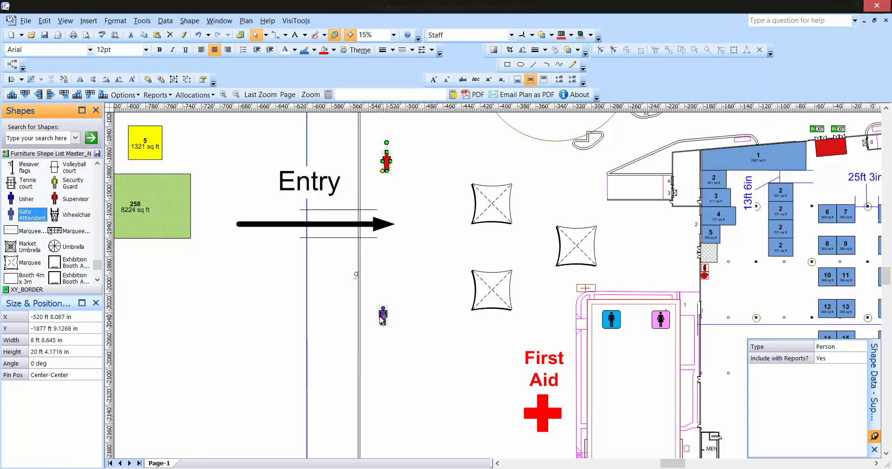
pyautogui.moveTo(11, 199); pyautogui.dragTo(689, 281)
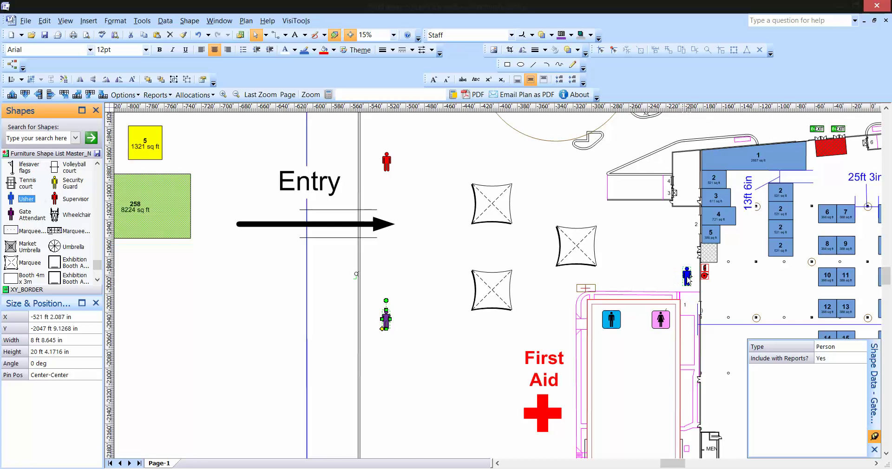
pyautogui.click(742, 294)
# Examine the fire extinguisher and hose reel symbols beside the hall doors near the usher.
pyautogui.scroll(4, 707, 272)
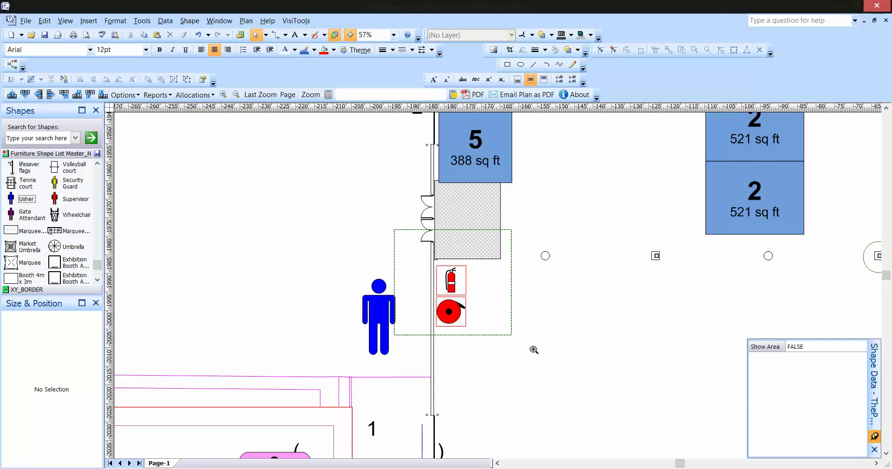
pyautogui.scroll(3, 512, 335)
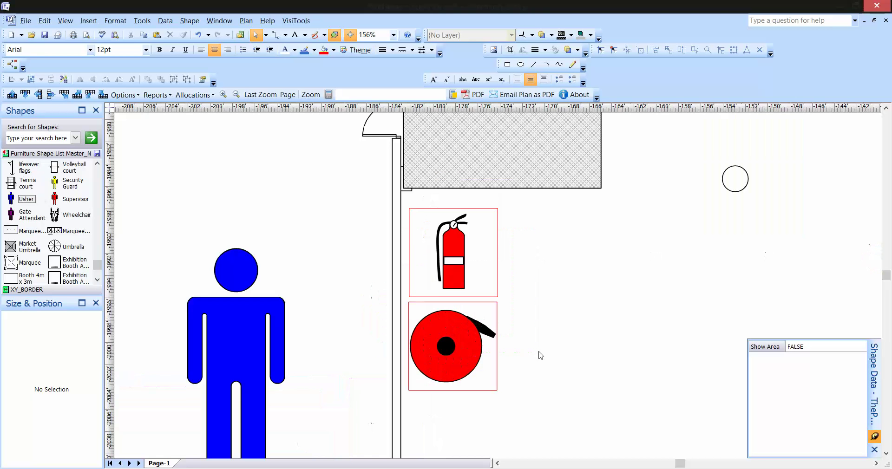
pyautogui.click(394, 36)
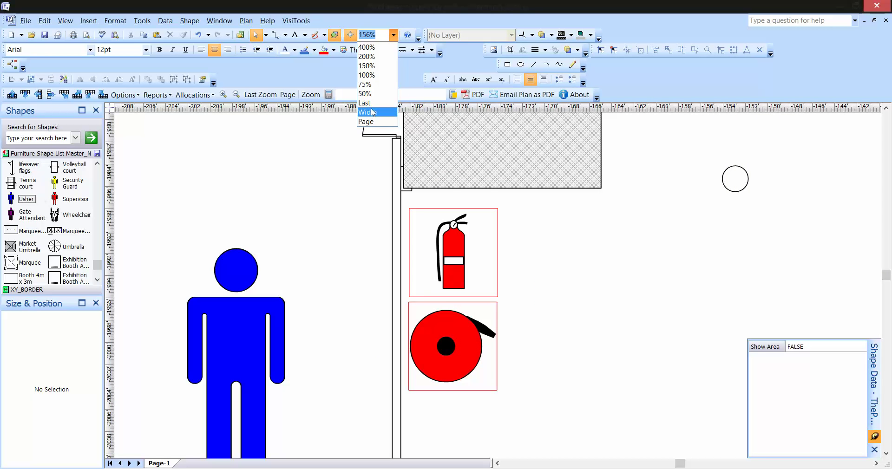
pyautogui.click(370, 103)
pyautogui.moveTo(101, 269); pyautogui.dragTo(98, 265)
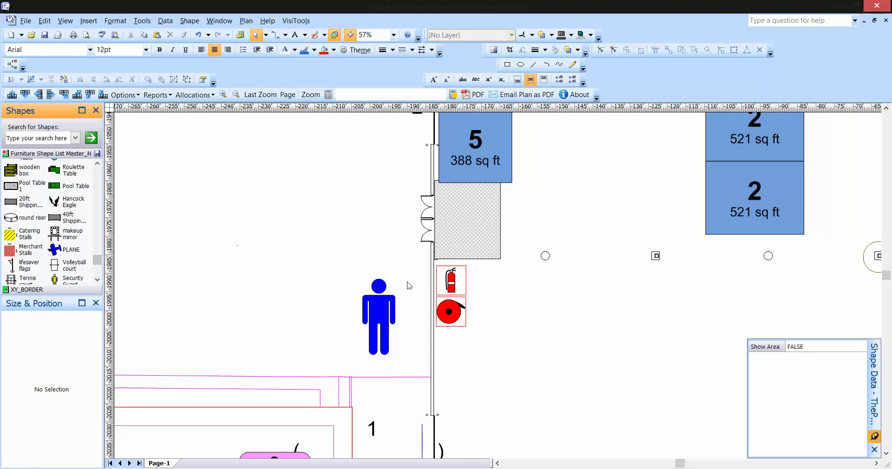
pyautogui.click(585, 262)
pyautogui.keyDown('ctrl'); pyautogui.scroll(-5, 586, 262); pyautogui.keyUp('ctrl')
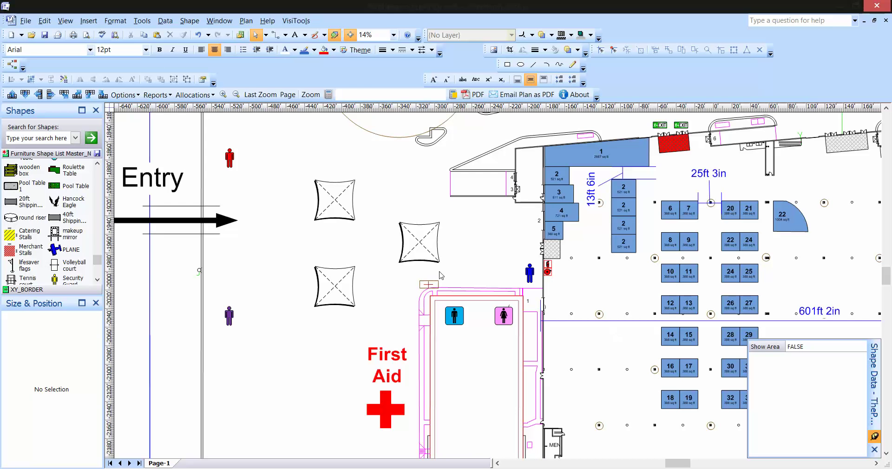
# Turn off the No-build zone layer and check the area inside the hall doors.
pyautogui.moveTo(101, 262); pyautogui.dragTo(72, 163)
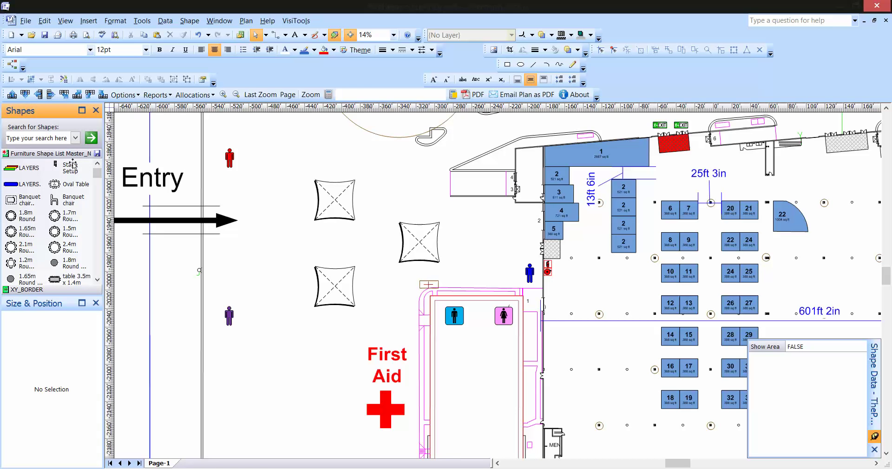
pyautogui.moveTo(9, 174); pyautogui.dragTo(306, 215)
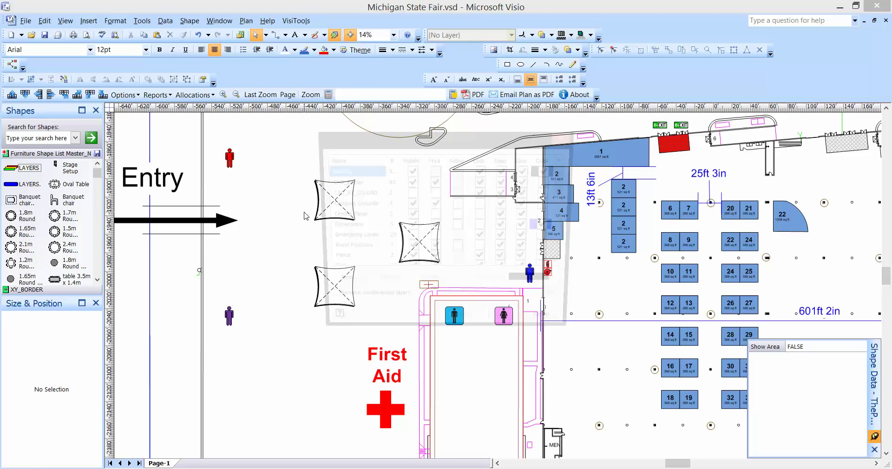
pyautogui.scroll(-5, 385, 223)
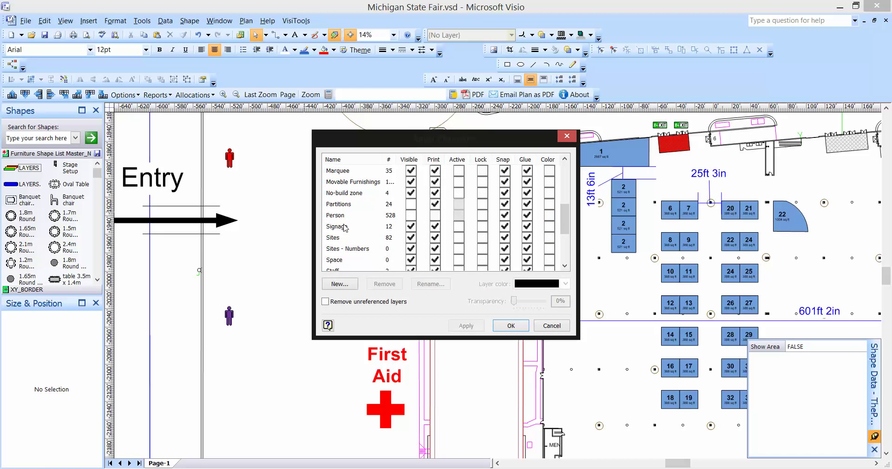
pyautogui.click(412, 193)
pyautogui.click(512, 326)
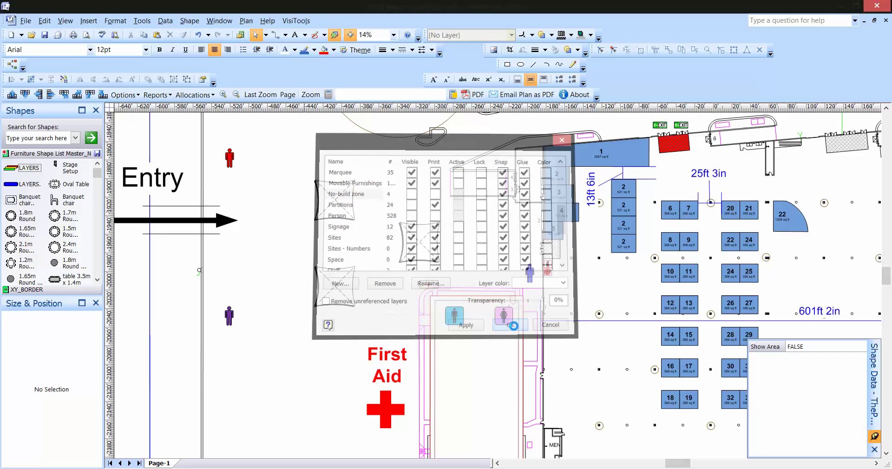
pyautogui.scroll(5, 584, 266)
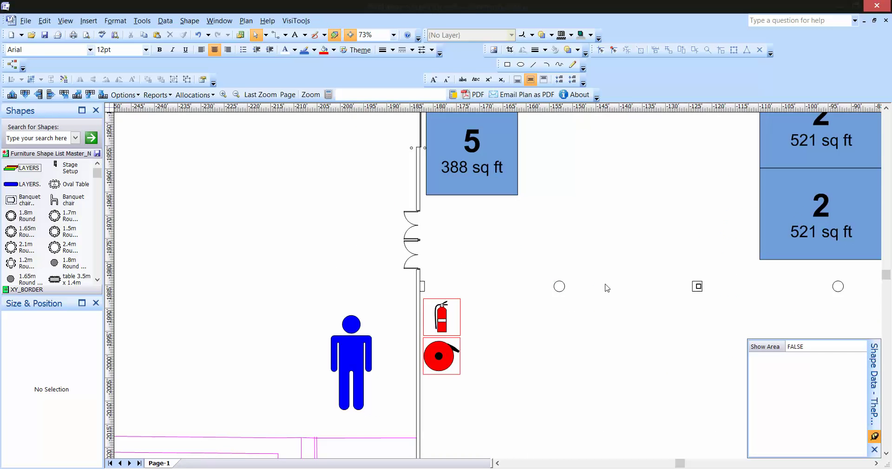
# Make the No-build zone layer visible and printable again in the layer properties.
pyautogui.moveTo(14, 172); pyautogui.dragTo(225, 194)
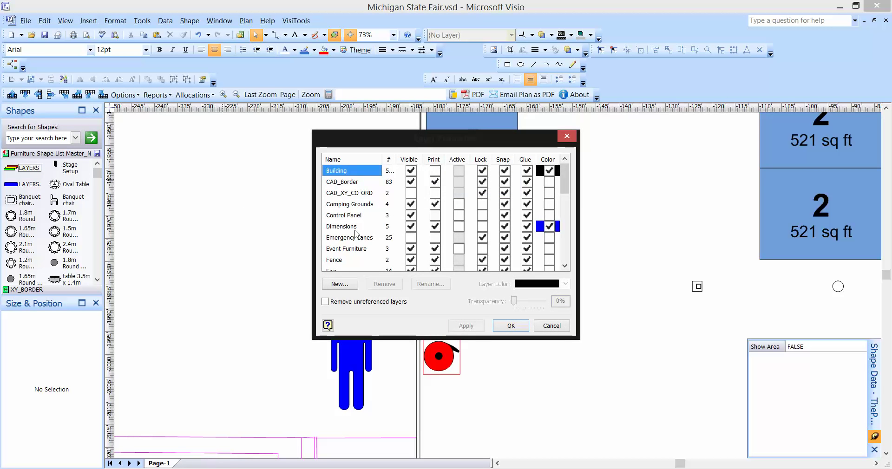
pyautogui.scroll(-5, 357, 233)
pyautogui.click(411, 193)
pyautogui.click(435, 193)
pyautogui.click(510, 326)
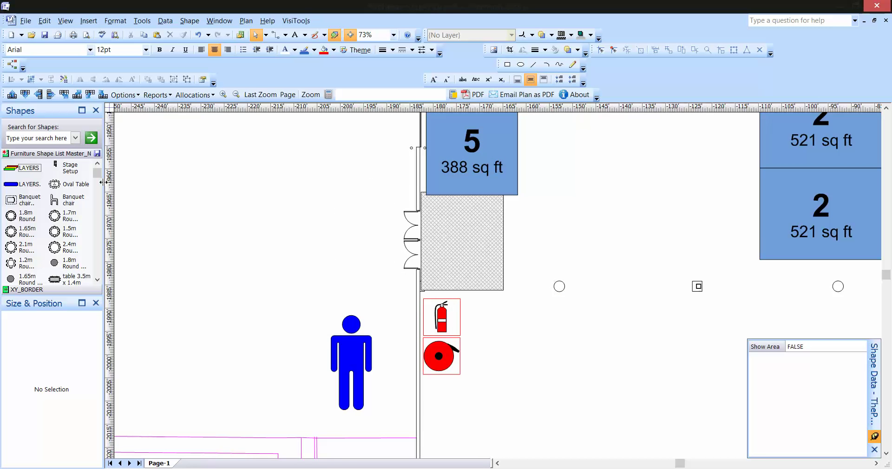
# Place a projector with 12ft x 9ft screen in the hall's open floor and add an opposite-facing copy at its projector end.
pyautogui.keyDown('ctrl'); pyautogui.keyDown('shift'); pyautogui.rightClick(246, 234); pyautogui.keyUp('shift'); pyautogui.keyUp('ctrl')
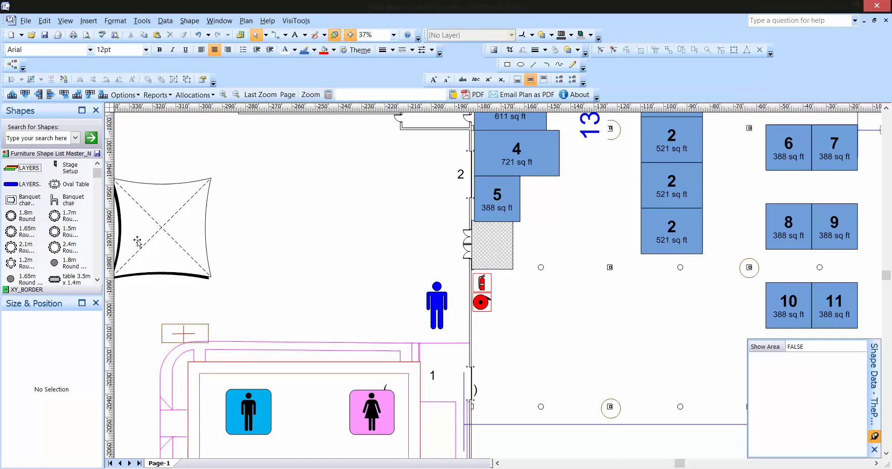
pyautogui.moveTo(101, 176); pyautogui.dragTo(100, 214)
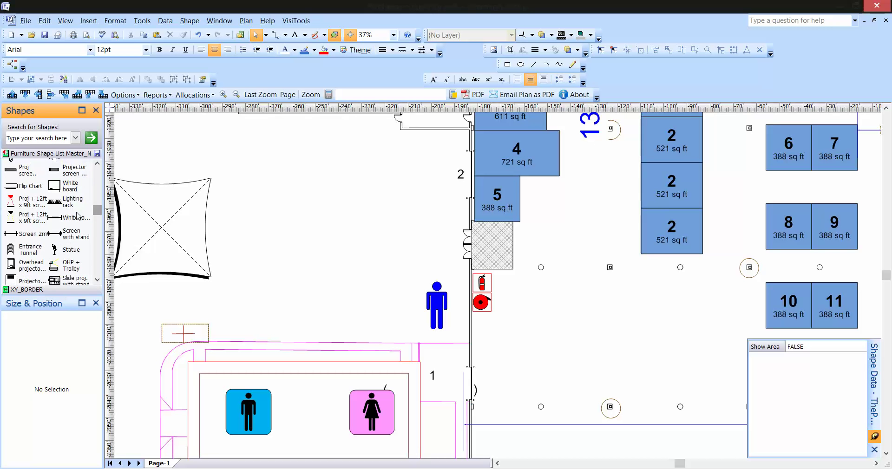
pyautogui.moveTo(14, 204); pyautogui.dragTo(593, 340)
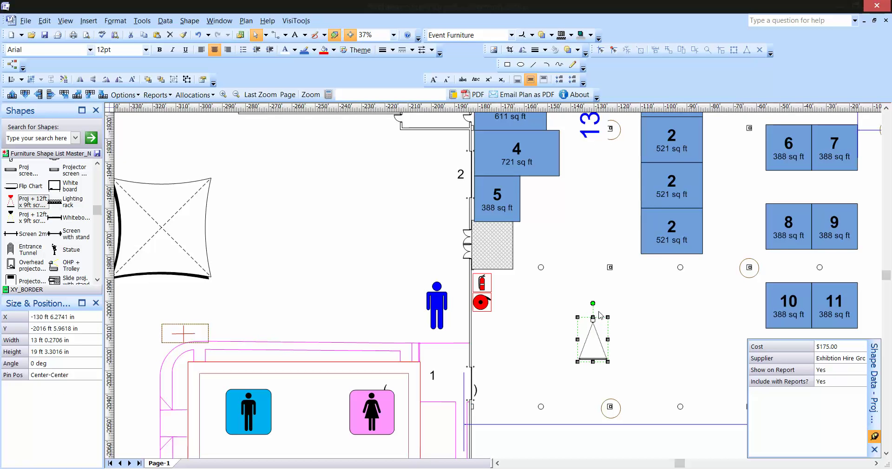
pyautogui.moveTo(594, 305); pyautogui.dragTo(594, 337)
pyautogui.click(627, 343)
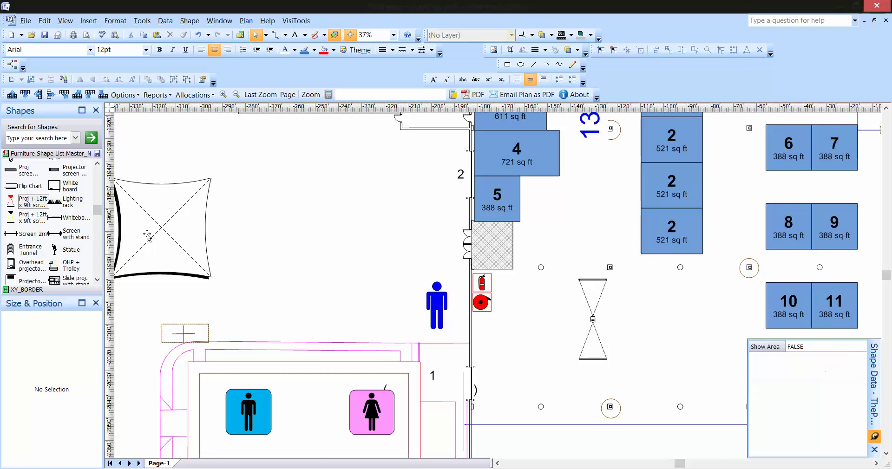
# Add a 2.4m stage and a 1.2m stage unit above the projector screens, and a Tivoli 4.8 x 7.50 below them.
pyautogui.moveTo(97, 211); pyautogui.dragTo(99, 195)
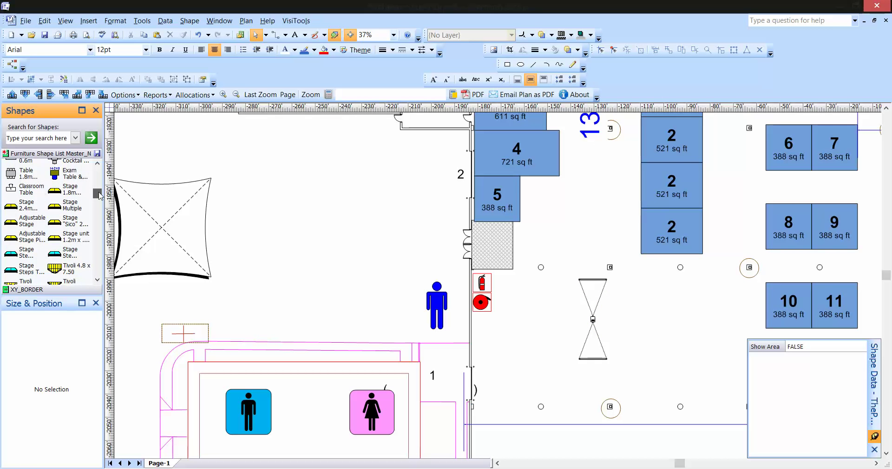
pyautogui.moveTo(35, 207); pyautogui.dragTo(574, 274)
pyautogui.moveTo(49, 238); pyautogui.dragTo(584, 242)
pyautogui.moveTo(55, 270); pyautogui.dragTo(591, 379)
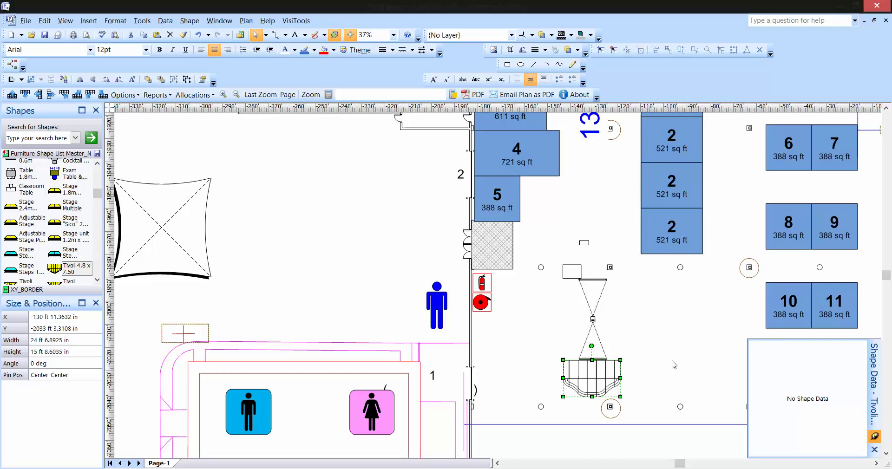
pyautogui.click(674, 365)
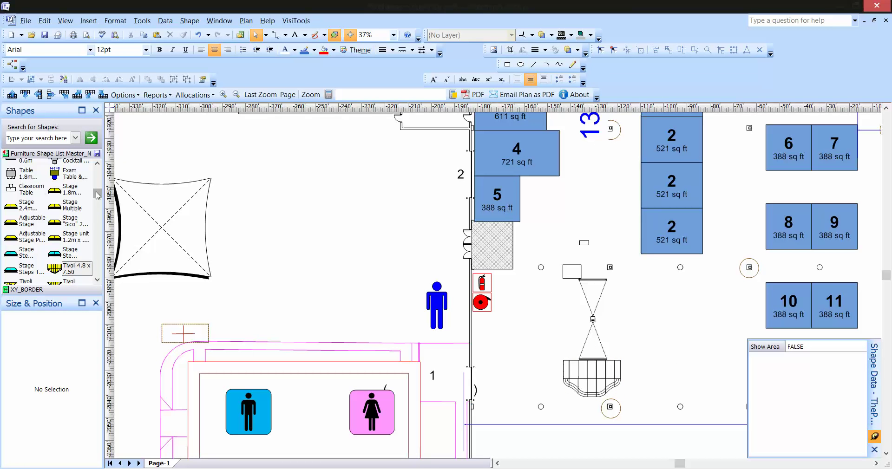
pyautogui.moveTo(98, 194); pyautogui.dragTo(99, 193)
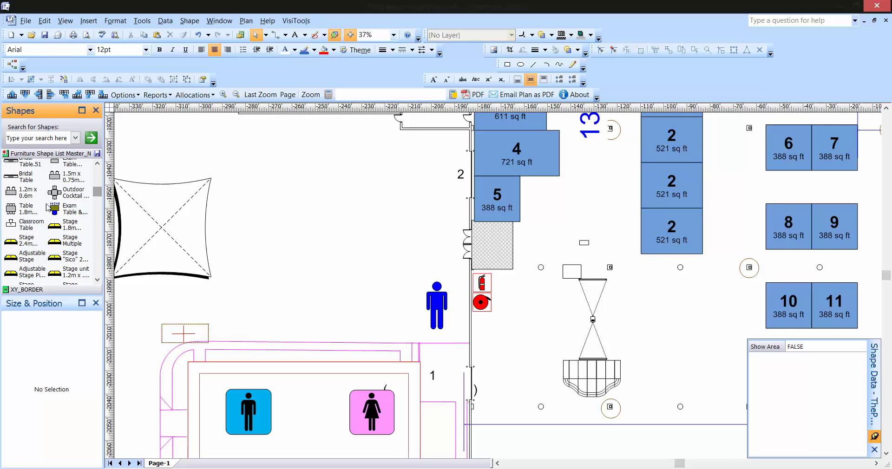
# Place an exam table beside the projector in the hall, and a full-size car with a mid-size car below it outside the hall.
pyautogui.moveTo(54, 211); pyautogui.dragTo(532, 306)
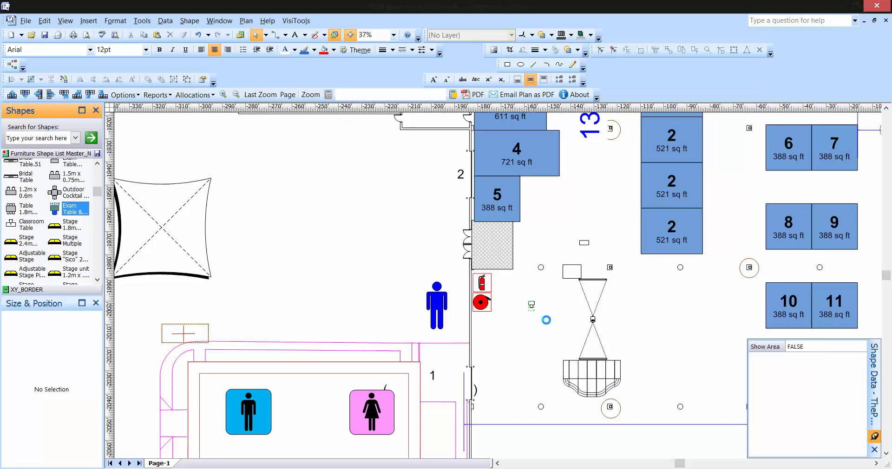
pyautogui.moveTo(98, 192); pyautogui.dragTo(377, 212)
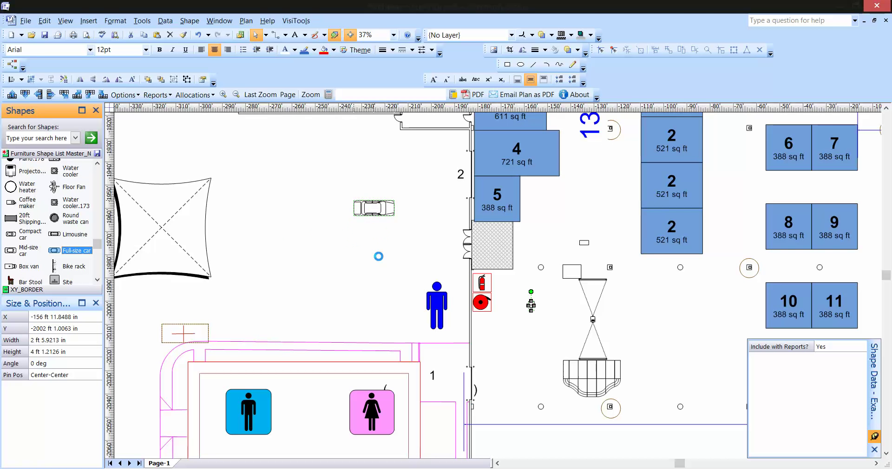
pyautogui.moveTo(10, 253); pyautogui.dragTo(374, 235)
pyautogui.click(305, 51)
pyautogui.click(286, 202)
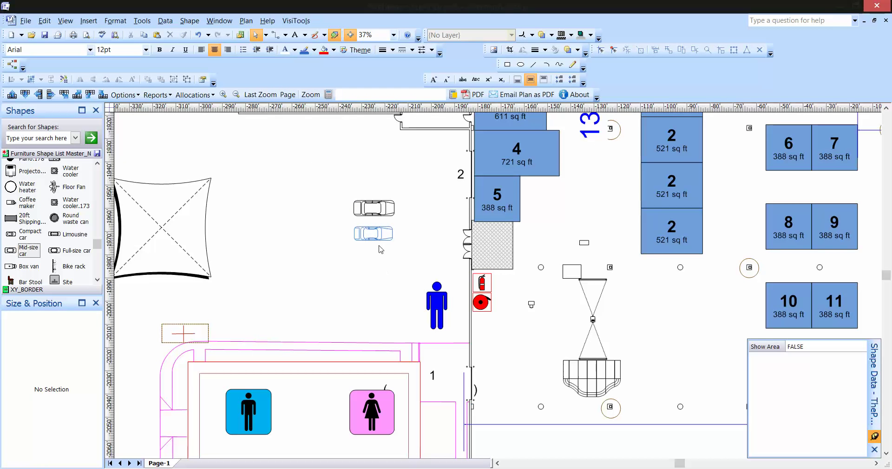
# Try a red fill on the mid-size car and undo it.
pyautogui.click(375, 235)
pyautogui.click(324, 50)
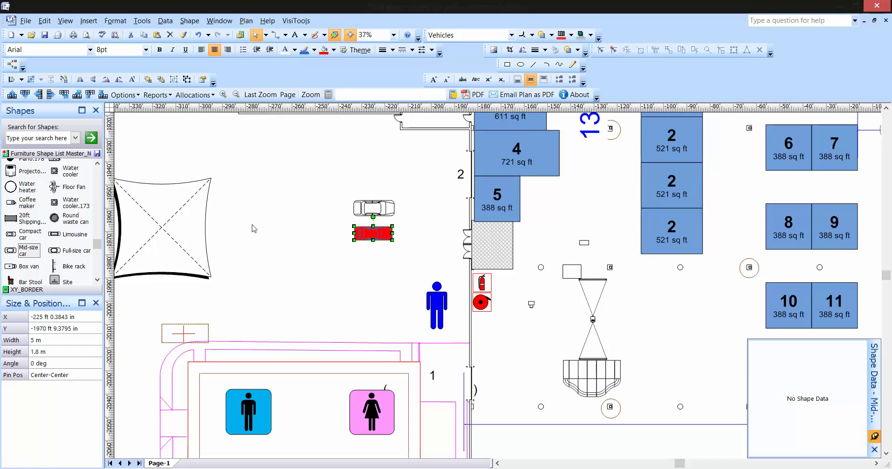
pyautogui.hotkey('ctrl', 'z')
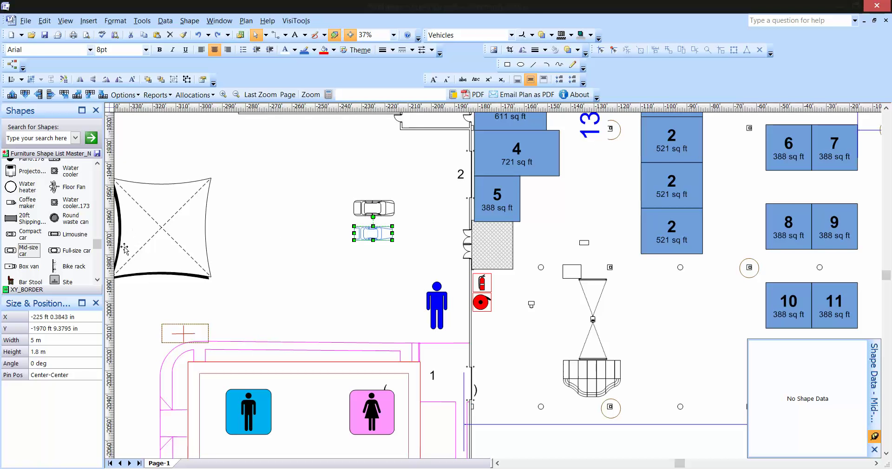
# Place a boat and a photo booth in the open area between the marquee and the cars.
pyautogui.click(97, 280)
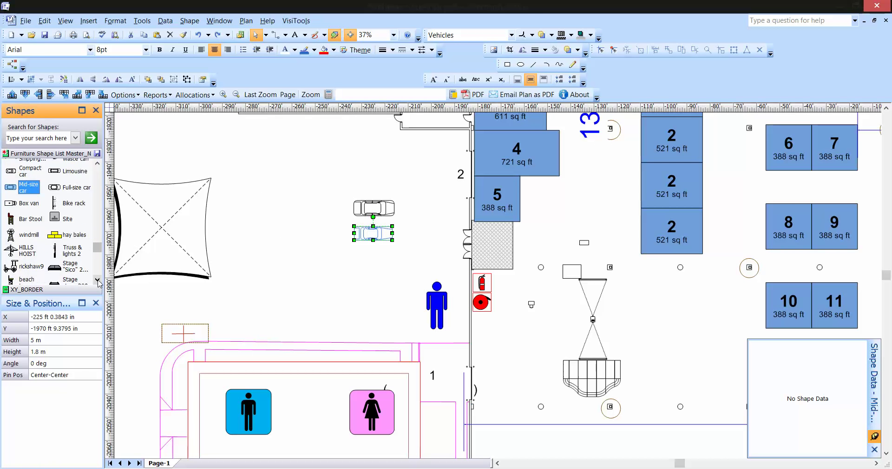
pyautogui.click(97, 280)
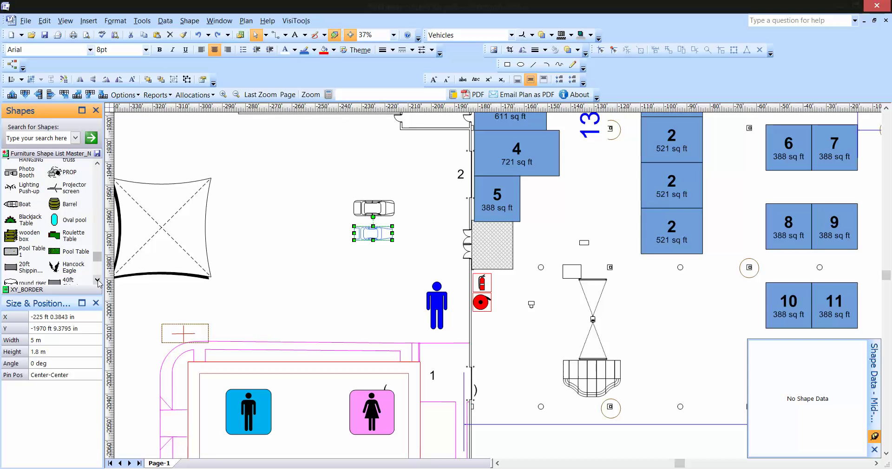
pyautogui.moveTo(7, 207); pyautogui.dragTo(287, 172)
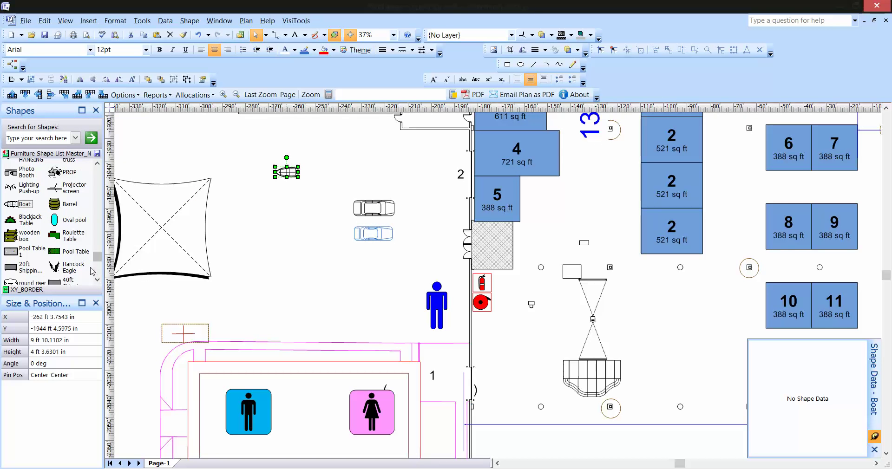
pyautogui.moveTo(11, 174); pyautogui.dragTo(280, 197)
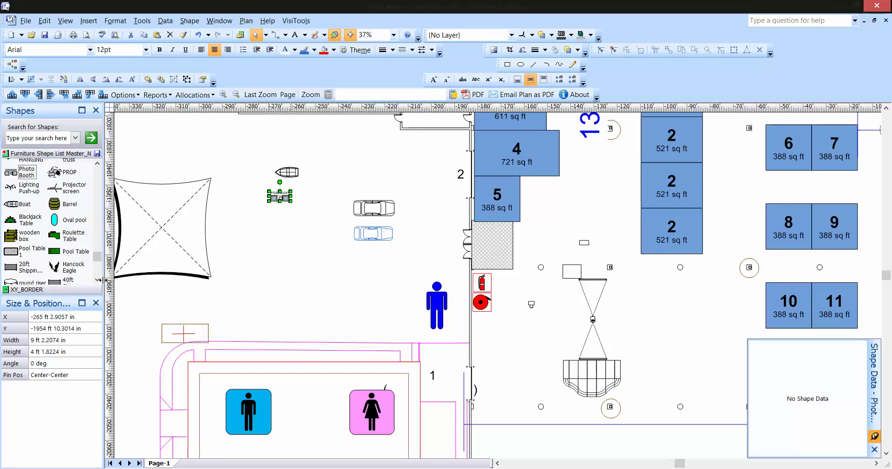
# Place a 3m x 3m exhibition booth in the outdoor area below the photo booth and select it to show its shape data.
pyautogui.click(97, 280)
pyautogui.click(97, 280)
pyautogui.click(97, 280)
pyautogui.click(97, 280)
pyautogui.click(98, 280)
pyautogui.click(97, 280)
pyautogui.click(97, 280)
pyautogui.click(98, 281)
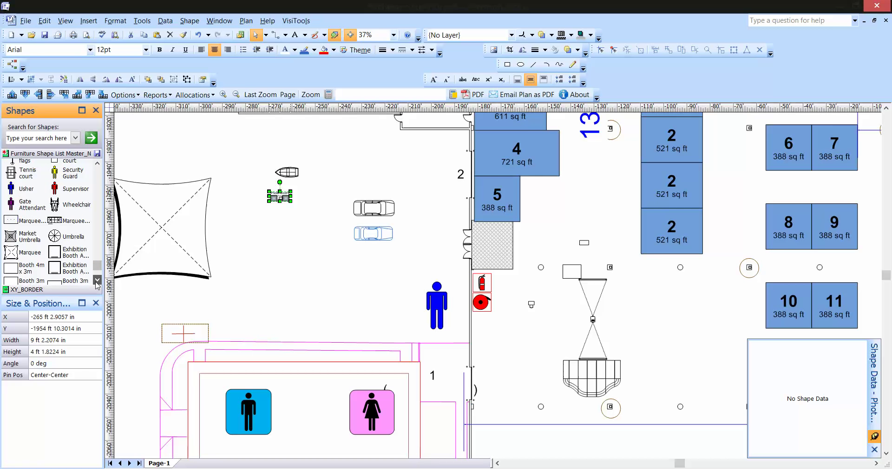
pyautogui.scroll(-2, 55, 255)
pyautogui.moveTo(56, 254); pyautogui.dragTo(307, 267)
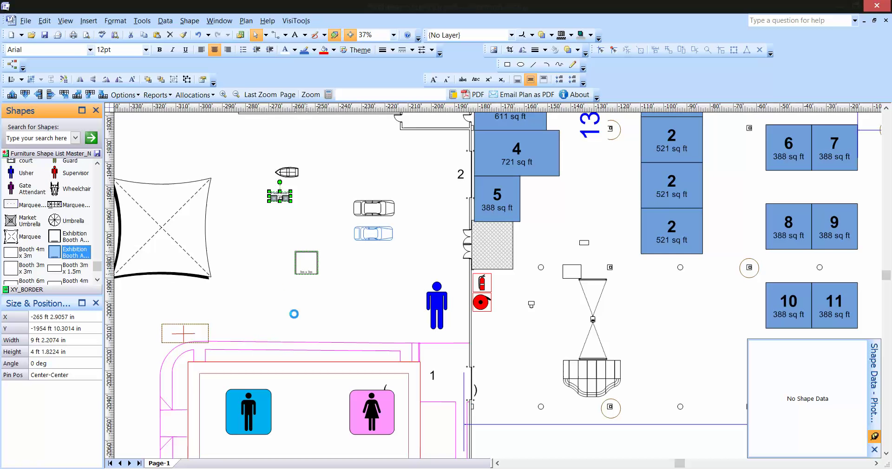
pyautogui.click(286, 243)
pyautogui.moveTo(276, 240); pyautogui.dragTo(349, 295)
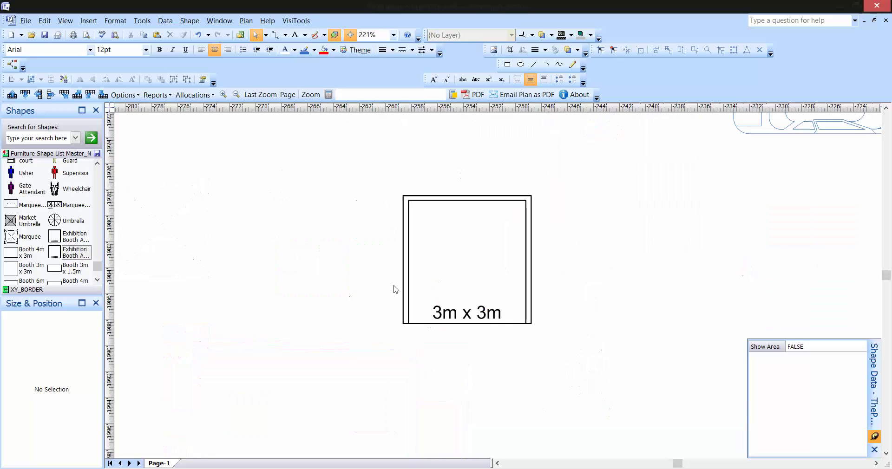
pyautogui.click(463, 238)
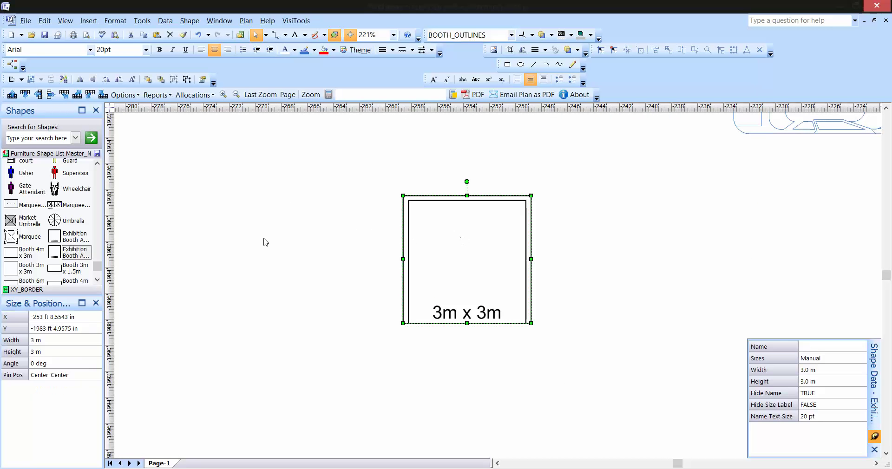
# Place a 20ft shipping container outside the hall, between the exhibition booth and the toilet block.
pyautogui.moveTo(99, 269); pyautogui.dragTo(103, 245)
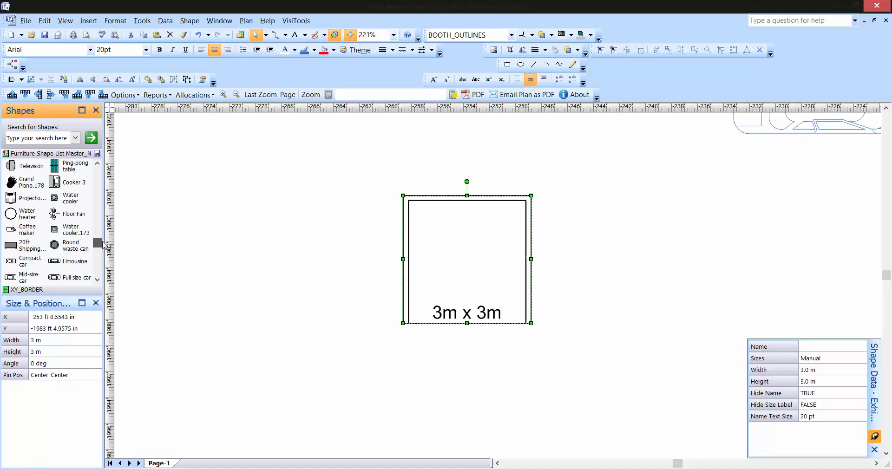
pyautogui.click(230, 241)
pyautogui.keyDown('ctrl'); pyautogui.keyDown('shift'); pyautogui.rightClick(231, 240); pyautogui.keyUp('shift'); pyautogui.keyUp('ctrl')
pyautogui.keyDown('ctrl'); pyautogui.keyDown('shift'); pyautogui.rightClick(231, 238); pyautogui.keyUp('shift'); pyautogui.keyUp('ctrl')
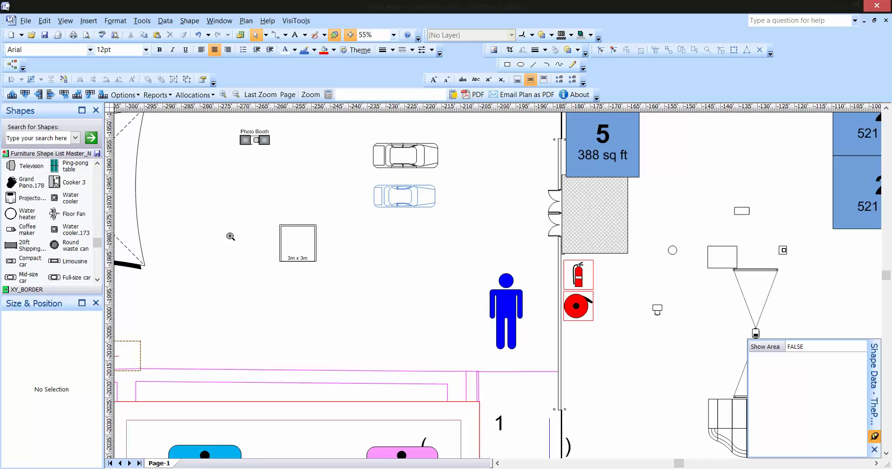
pyautogui.moveTo(11, 247); pyautogui.dragTo(228, 343)
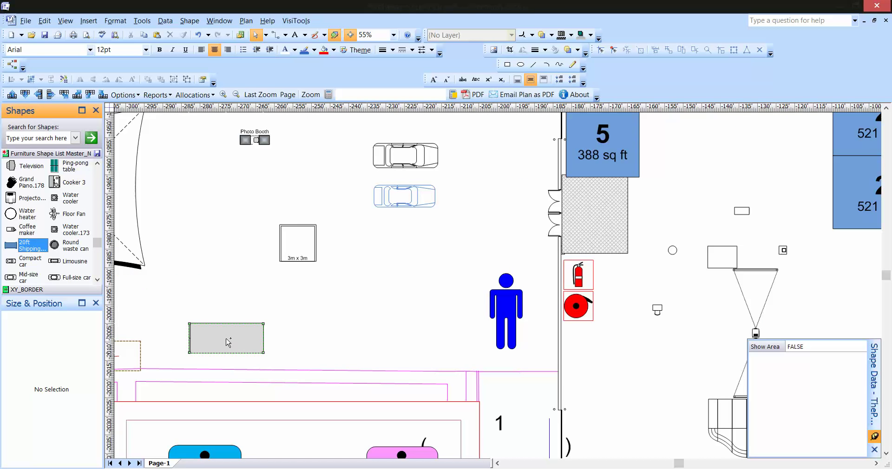
pyautogui.click(345, 331)
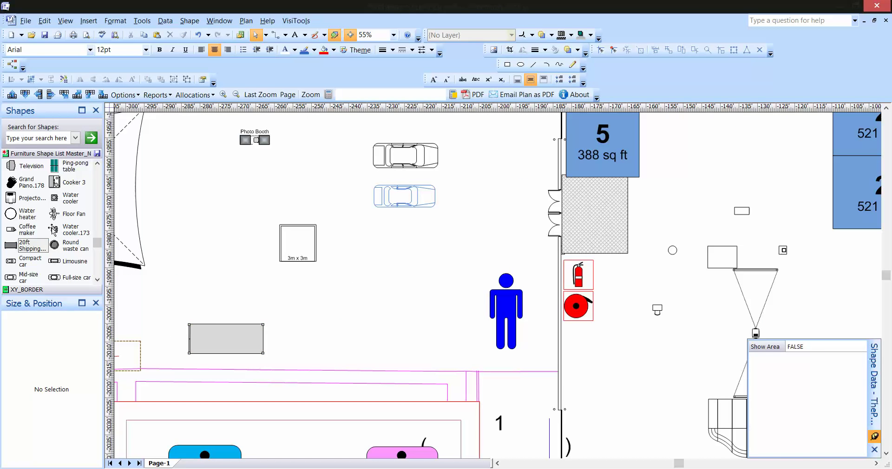
# Browse the furniture shape list for power, data, audio, table and seating shapes.
pyautogui.moveTo(98, 244); pyautogui.dragTo(98, 234)
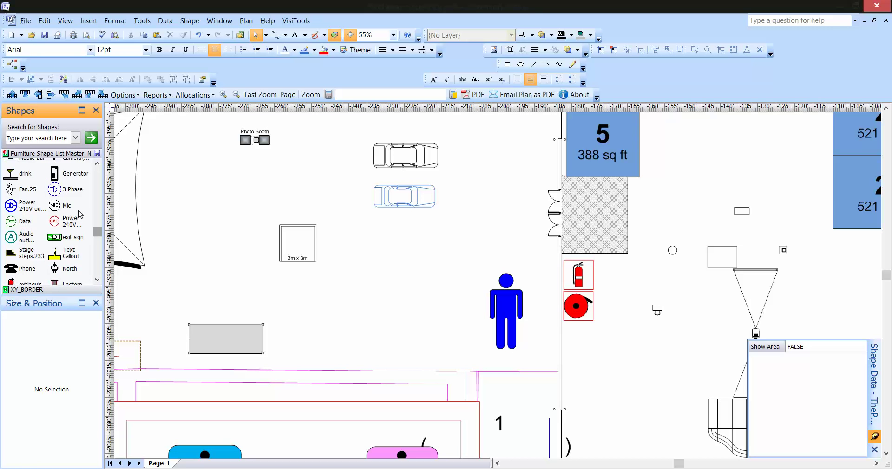
pyautogui.click(10, 208)
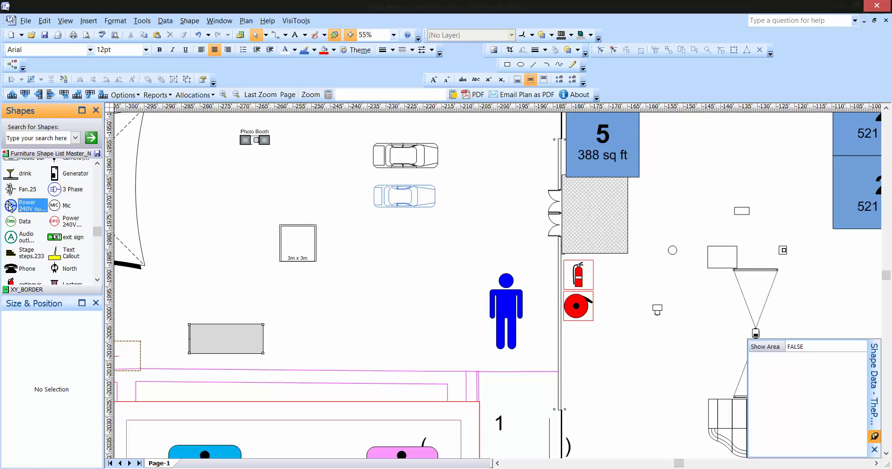
pyautogui.click(55, 206)
pyautogui.moveTo(99, 234); pyautogui.dragTo(99, 223)
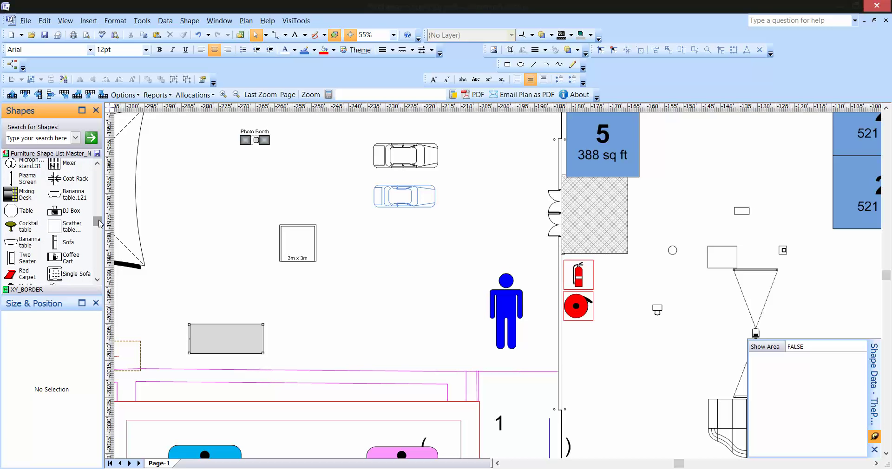
# Hide the Dimensions layer in the layer properties.
pyautogui.click(393, 35)
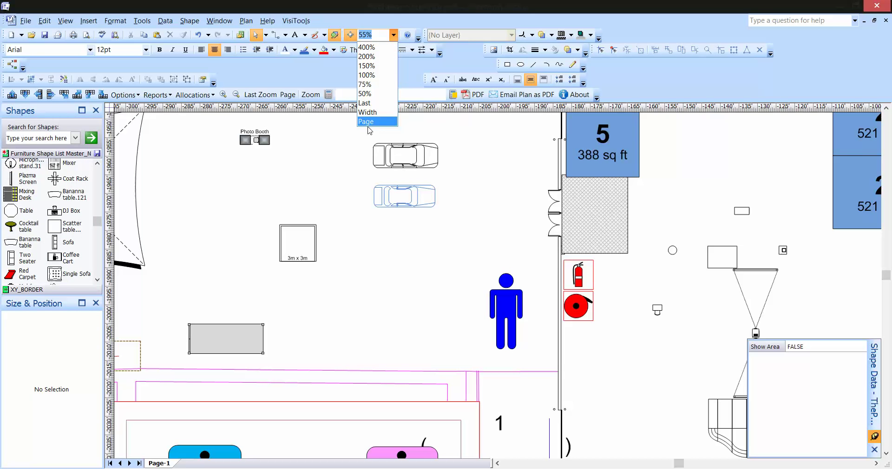
pyautogui.click(368, 123)
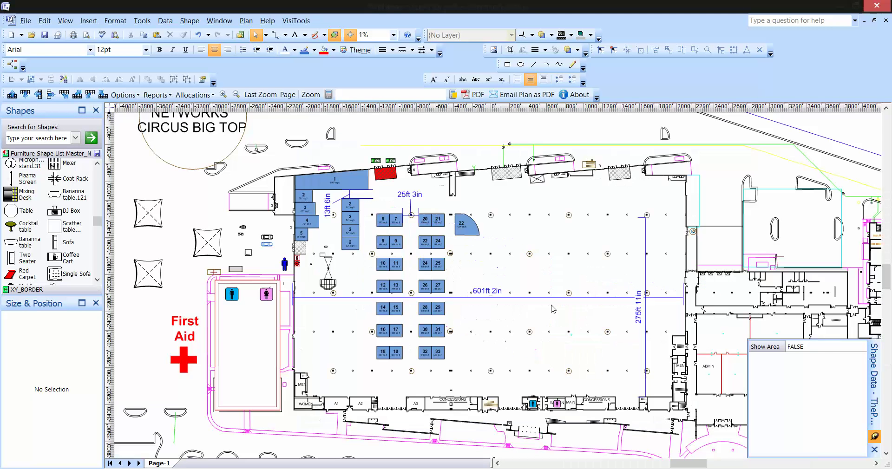
pyautogui.click(502, 279)
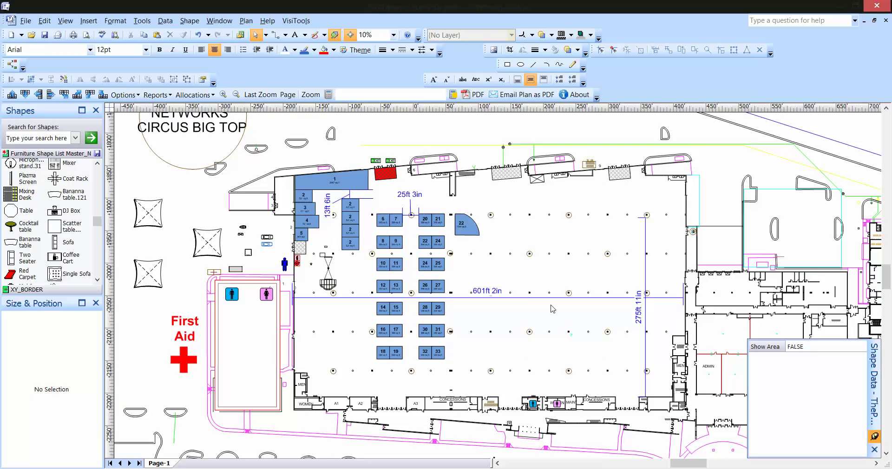
pyautogui.moveTo(354, 197)
pyautogui.mouseDown()
pyautogui.moveTo(523, 361)
pyautogui.moveTo(552, 378)
pyautogui.mouseUp()
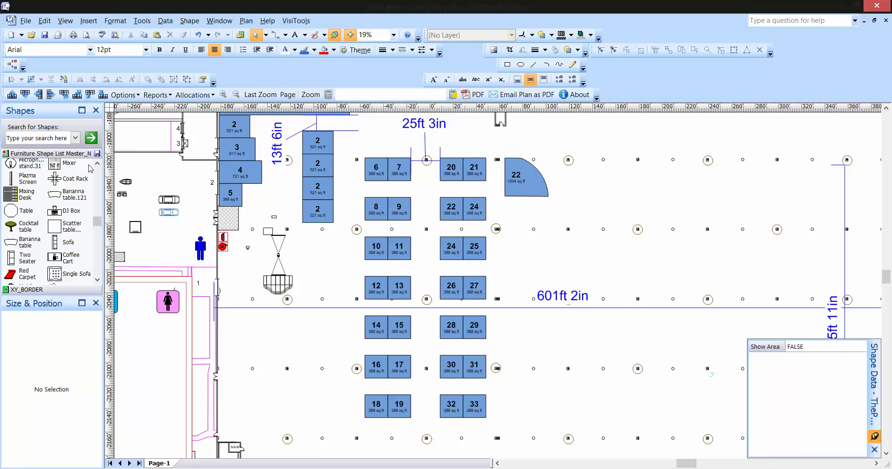
pyautogui.moveTo(100, 222); pyautogui.dragTo(100, 160)
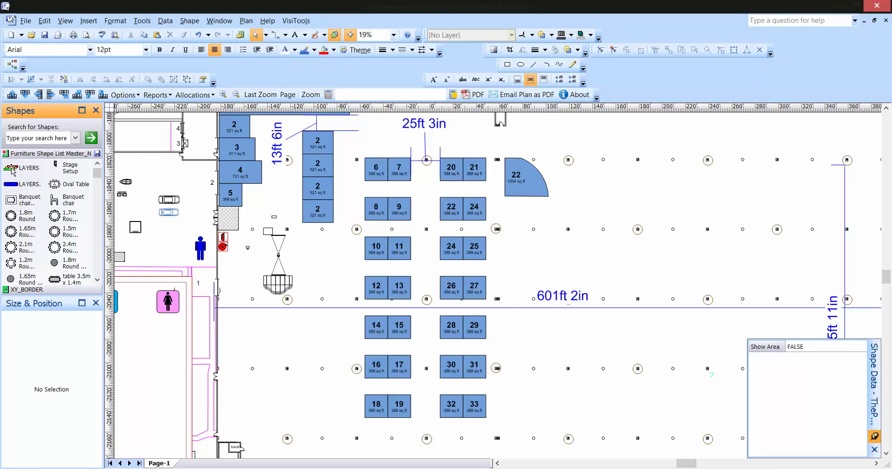
pyautogui.moveTo(268, 234); pyautogui.dragTo(249, 214)
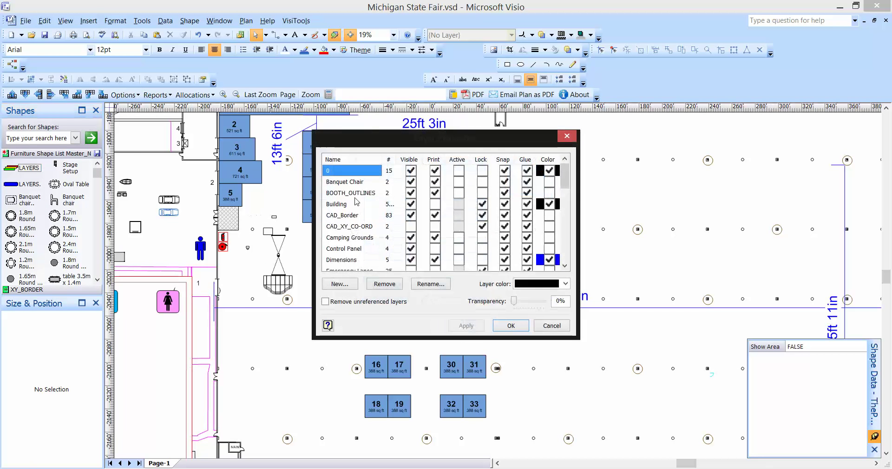
pyautogui.click(403, 257)
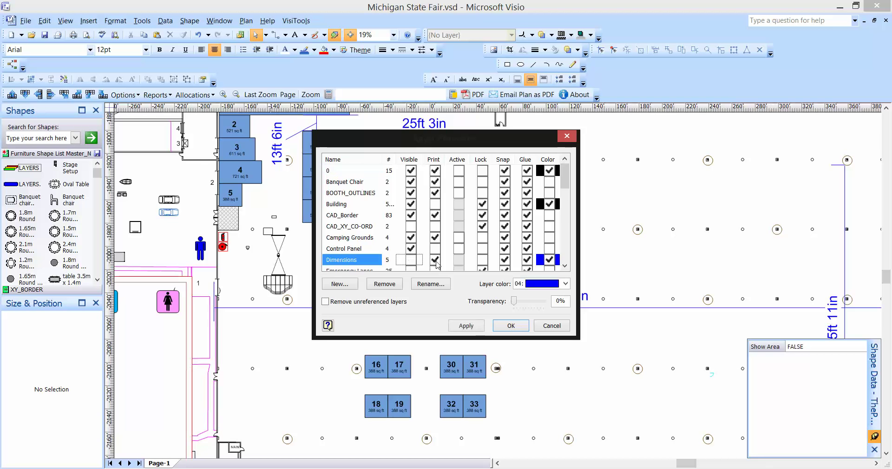
pyautogui.click(510, 325)
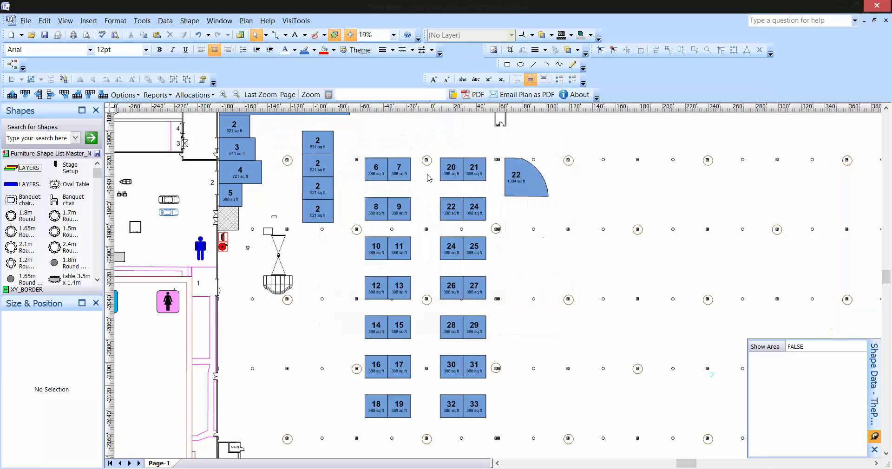
# Copy the double-row block of sites 6 to 33 to the right twice to fill the hall's remaining floor space.
pyautogui.moveTo(356, 142); pyautogui.dragTo(497, 430)
pyautogui.moveTo(450, 292); pyautogui.dragTo(663, 292)
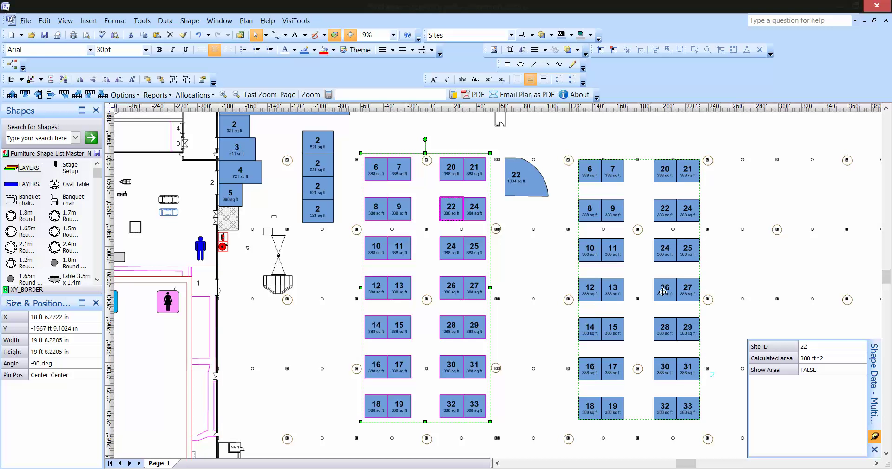
pyautogui.moveTo(762, 273); pyautogui.dragTo(481, 285)
pyautogui.moveTo(393, 299); pyautogui.dragTo(588, 294)
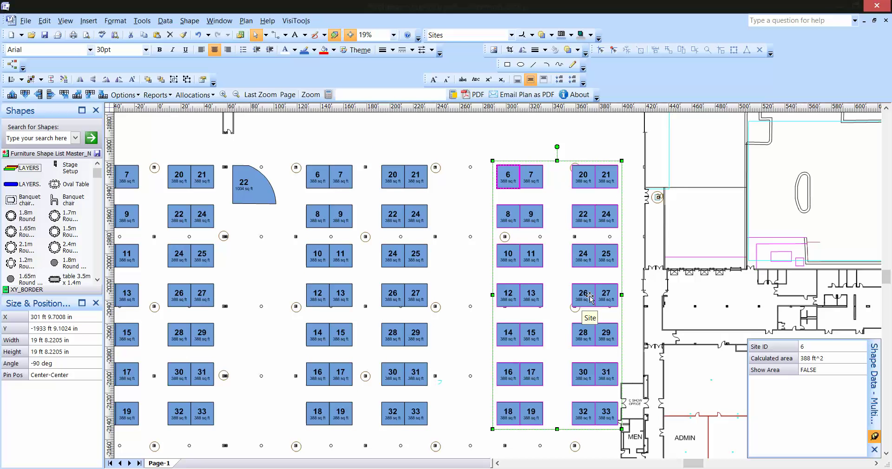
pyautogui.click(446, 142)
pyautogui.scroll(-3, 275, 277)
pyautogui.moveTo(282, 276); pyautogui.dragTo(354, 284)
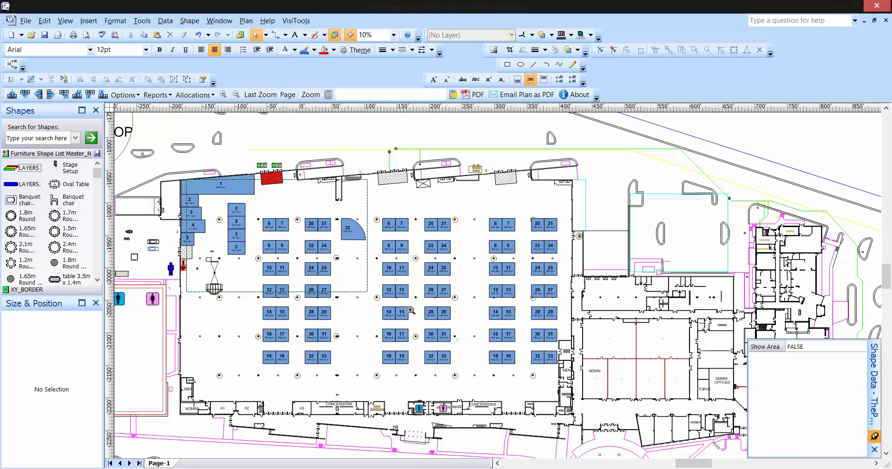
pyautogui.scroll(1, 599, 404)
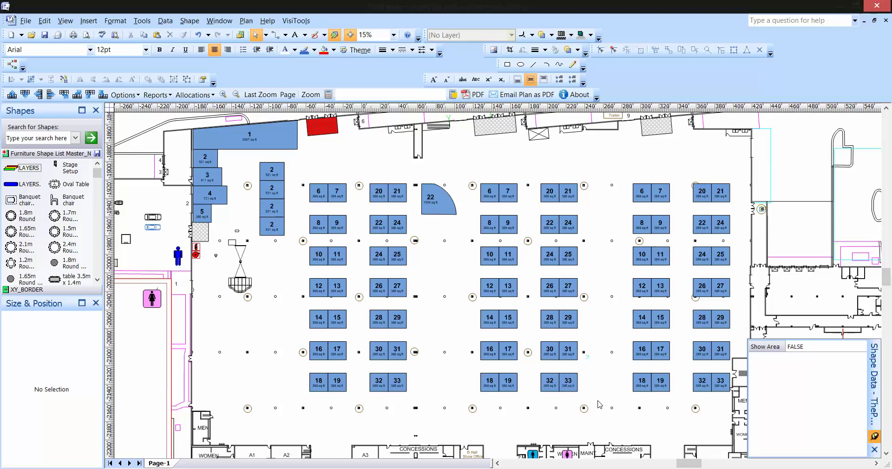